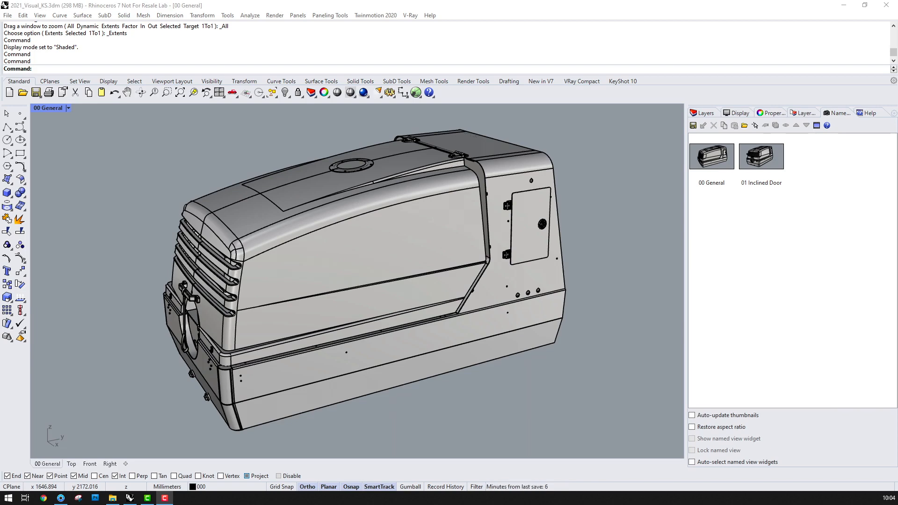
Restore the saved view 01 Inclined Door
{"action": "double_click", "coordinate": [761, 157]}
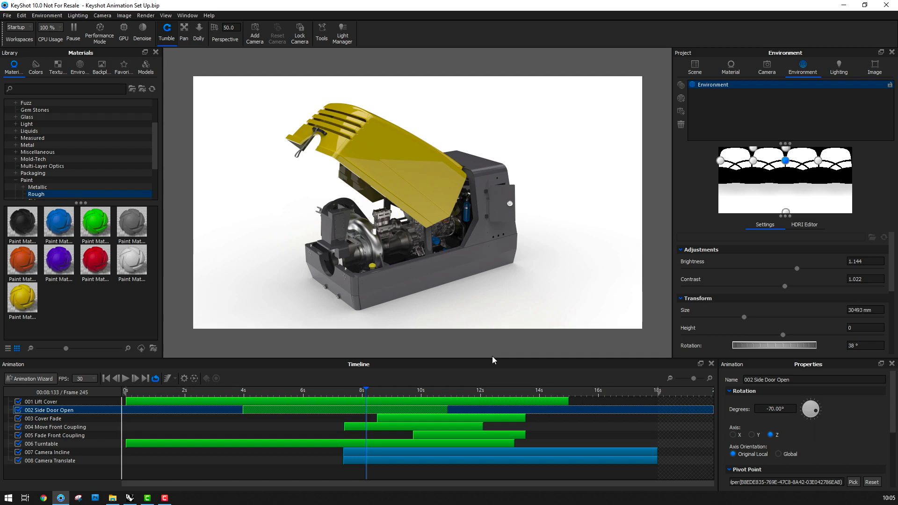
Switch to KeyShot and review the Lift Cover, Side Door Open and Cover Fade animations, scrubbing the timeline back towards 4 seconds
{"action": "left_click", "coordinate": [462, 402]}
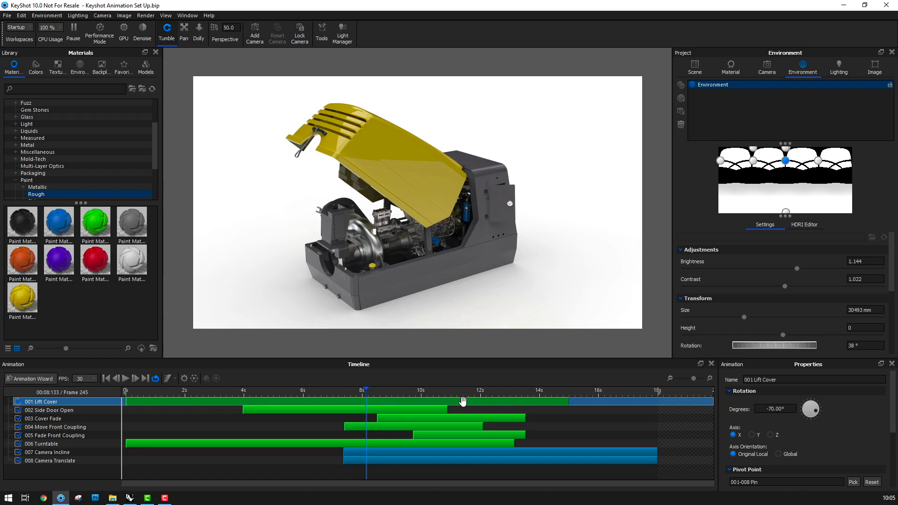
{"action": "left_click", "coordinate": [381, 409], "text": "ctrl"}
{"action": "left_click", "coordinate": [381, 410]}
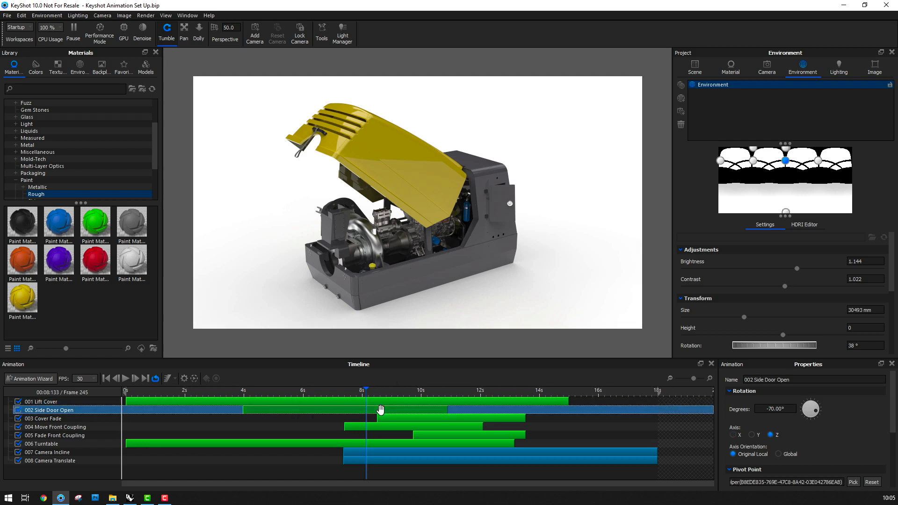
{"action": "left_click", "coordinate": [391, 419]}
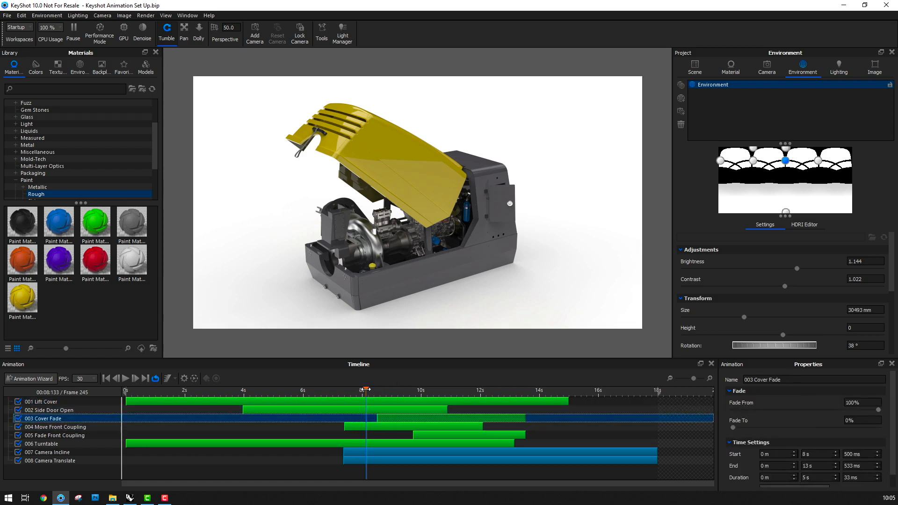
{"action": "left_click_drag", "start_coordinate": [366, 390], "coordinate": [261, 386]}
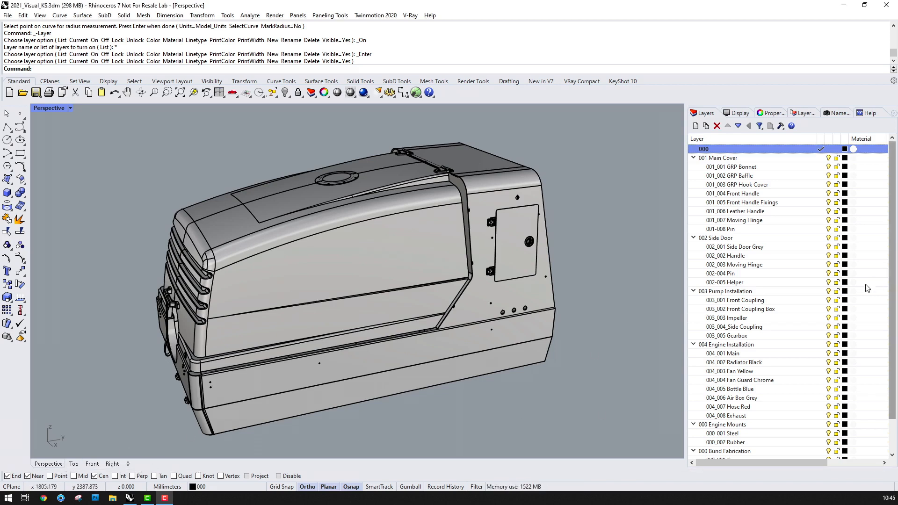
In Rhino, select the objects on the 001 Main Cover layer and all its sublayers through 001-008 Pin
{"action": "left_click", "coordinate": [746, 159]}
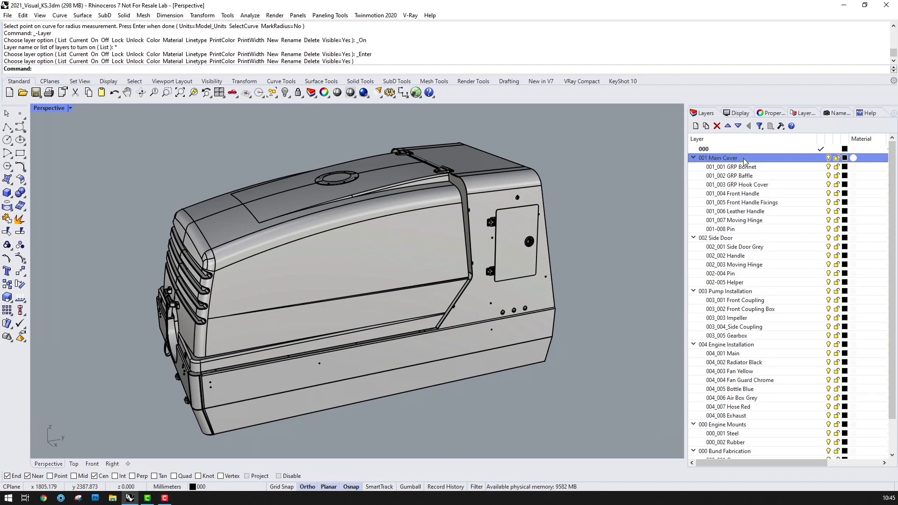
{"action": "left_click", "coordinate": [740, 229], "text": "shift"}
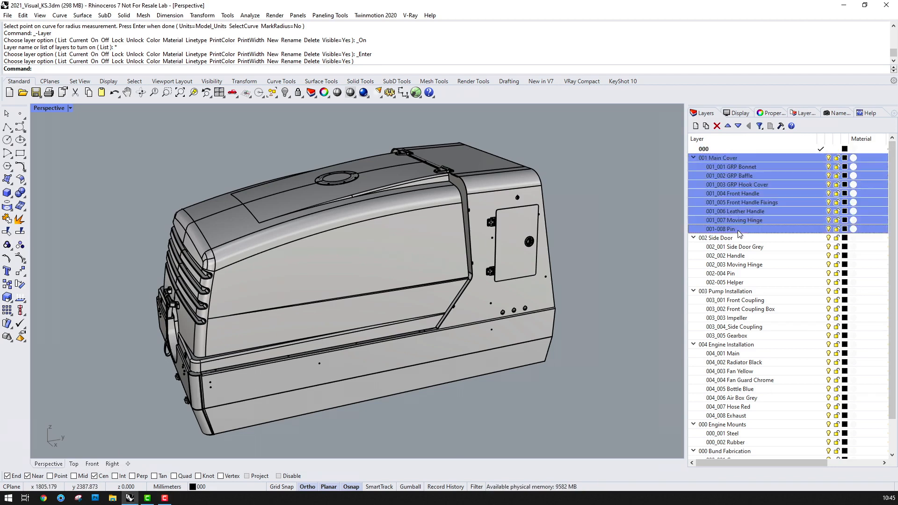
{"action": "right_click", "coordinate": [744, 157]}
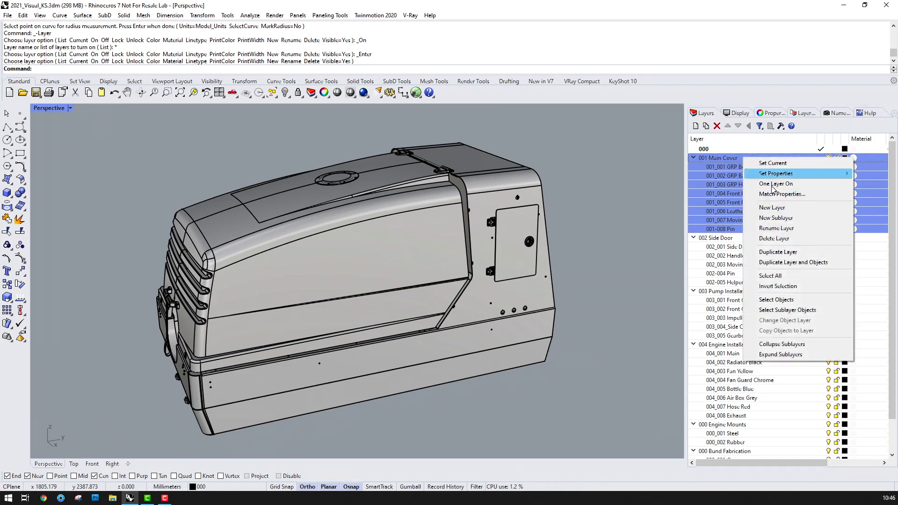
{"action": "left_click", "coordinate": [785, 301]}
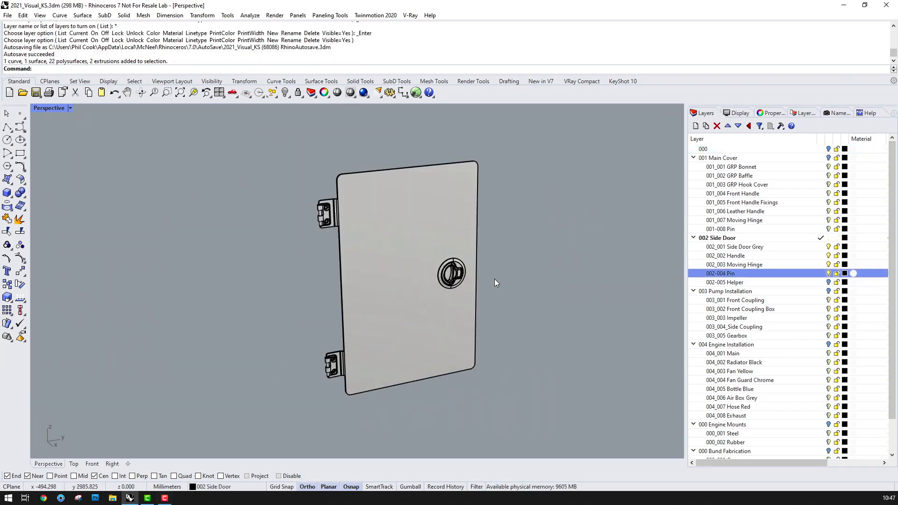
Draw a line along the side door's hinge axis, from the upper hinge barrel's centre to the lower hinge
{"action": "right_click_drag", "start_coordinate": [495, 279], "coordinate": [532, 301]}
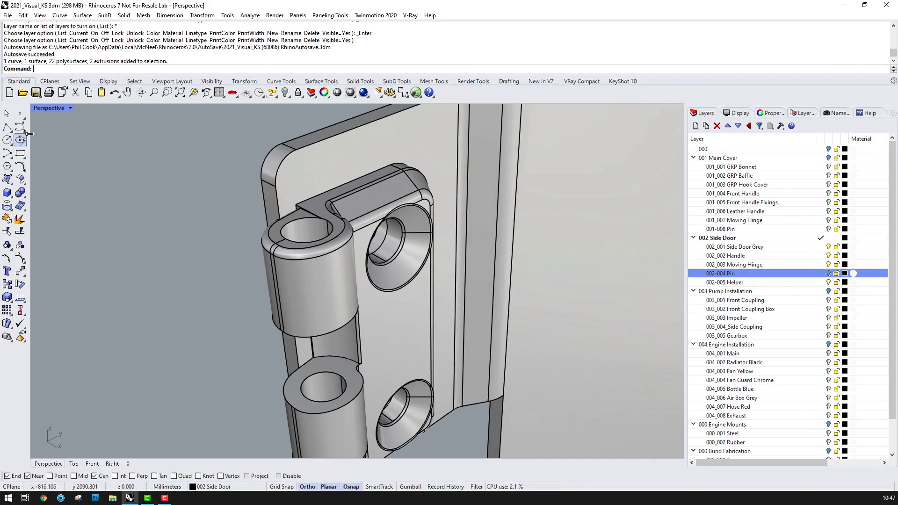
{"action": "left_click", "coordinate": [12, 127]}
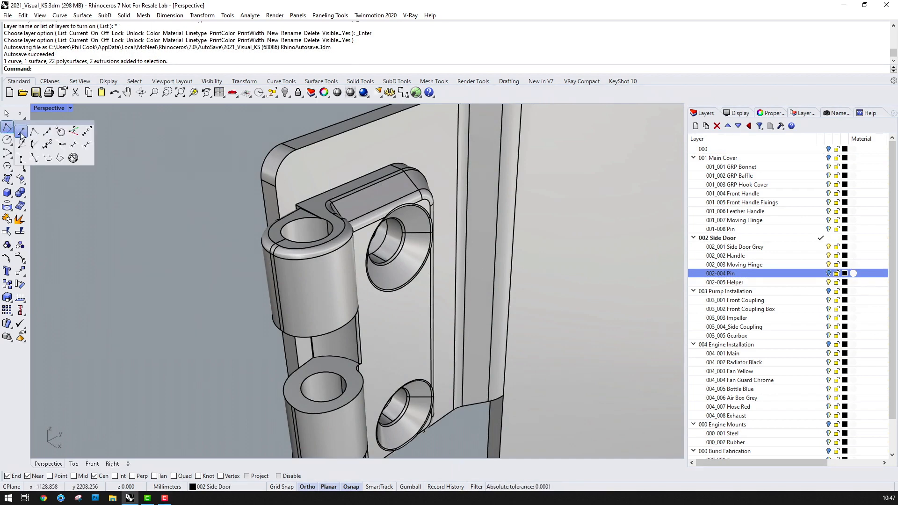
{"action": "left_click", "coordinate": [21, 134]}
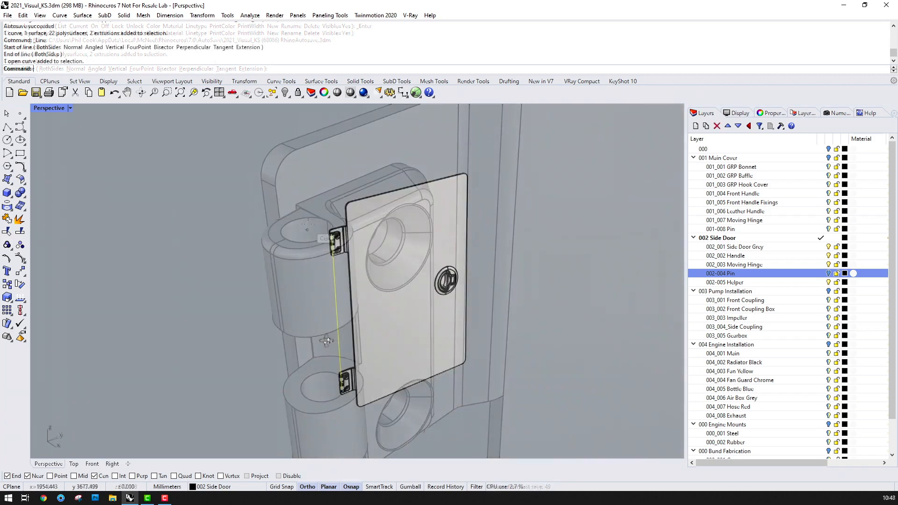
{"action": "right_click_drag", "start_coordinate": [356, 305], "coordinate": [352, 398]}
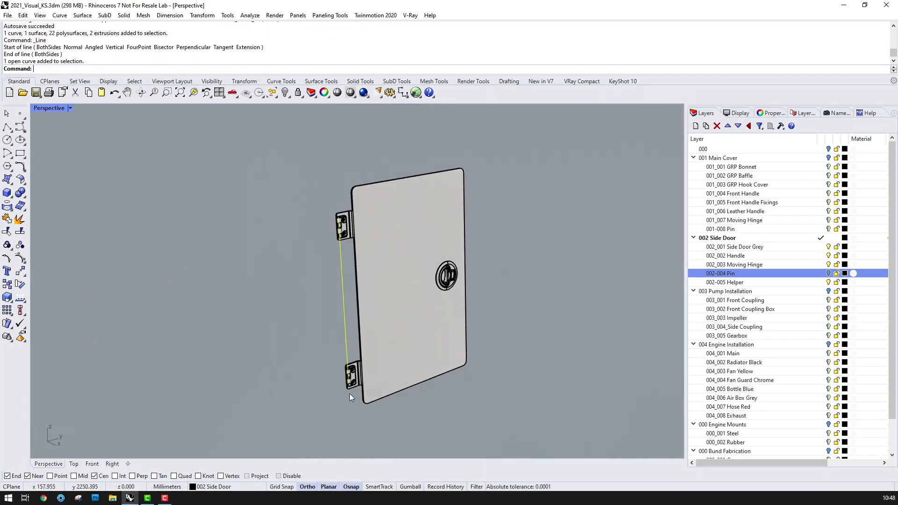
Place a point object at the midpoint of the hinge axis line
{"action": "type", "text": "point"}
{"action": "key", "text": "Return"}
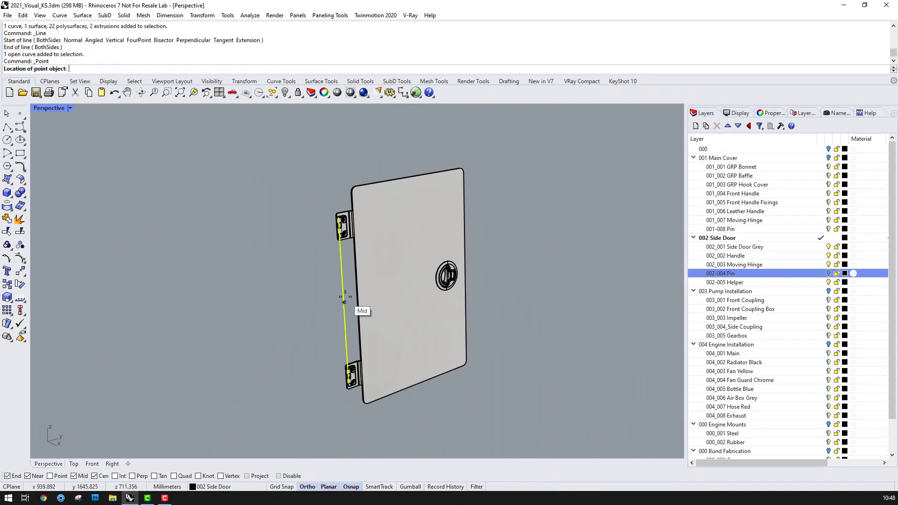
{"action": "left_click", "coordinate": [346, 297]}
Rotate the hinge axis line by -5 degrees about its midpoint in the Front view
{"action": "left_click", "coordinate": [261, 395]}
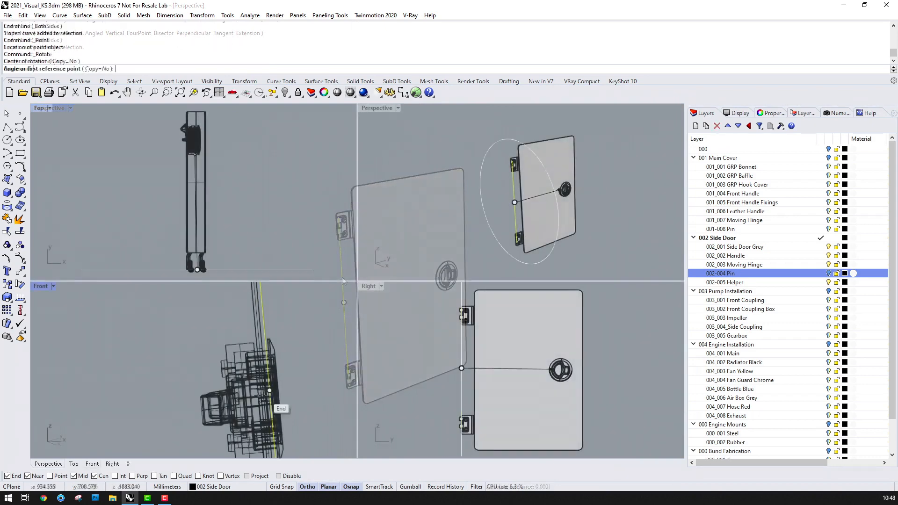
{"action": "scroll", "coordinate": [261, 395], "scroll_direction": "down", "scroll_amount": 10}
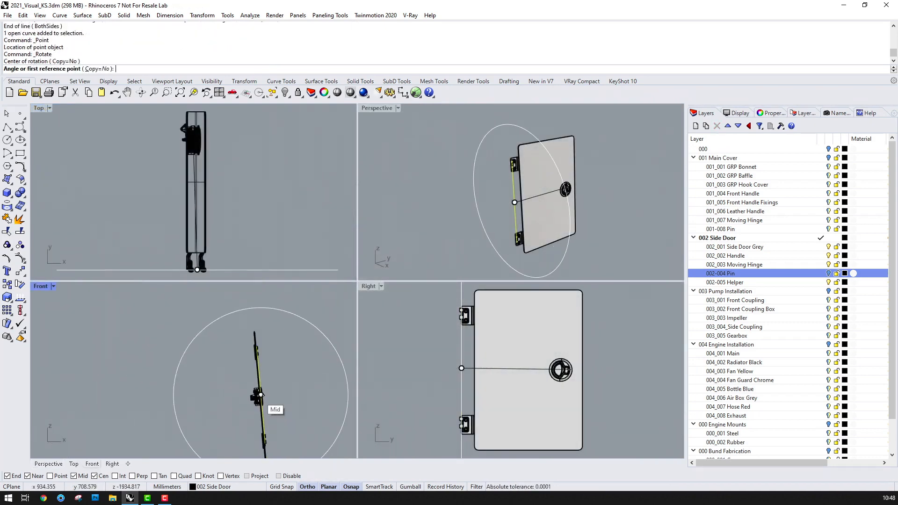
{"action": "left_click", "coordinate": [248, 304]}
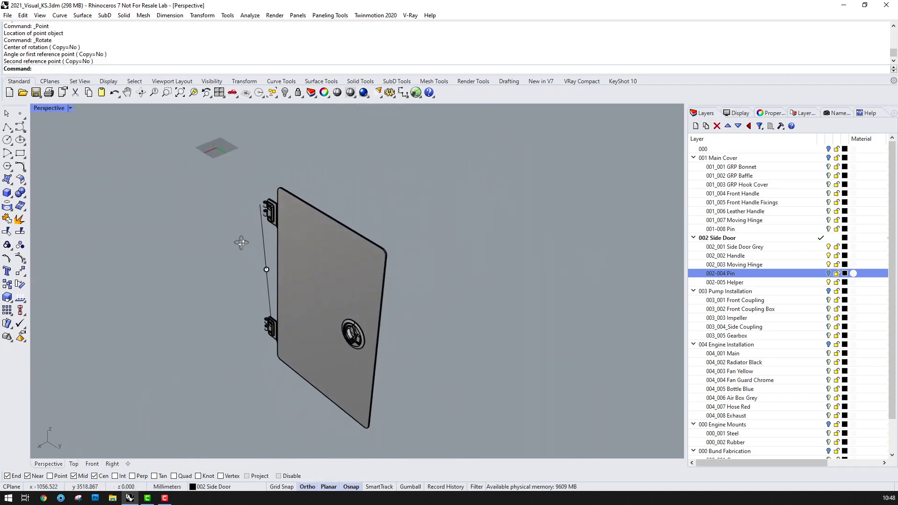
Create a flat-capped pipe along the rotated line with a start and end radius of 10 mm
{"action": "scroll", "coordinate": [261, 200], "scroll_direction": "up", "scroll_amount": 4}
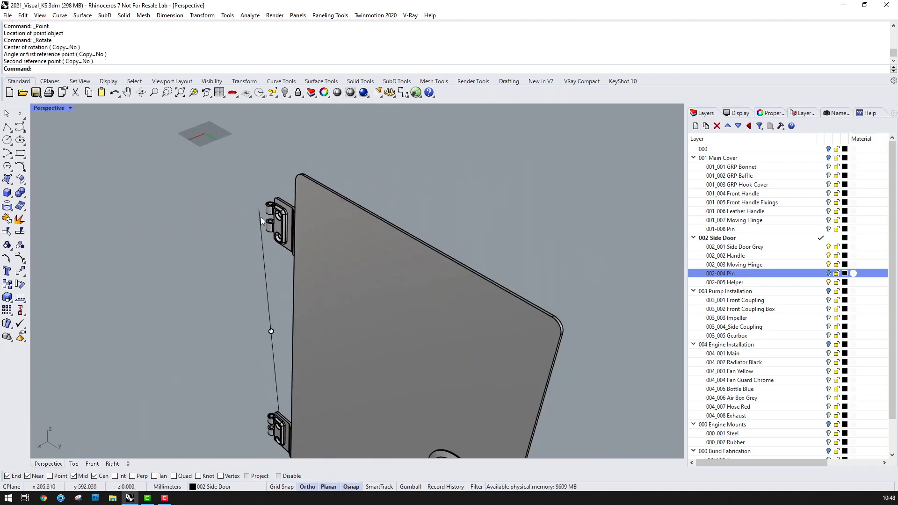
{"action": "left_click", "coordinate": [124, 15]}
{"action": "left_click", "coordinate": [158, 133]}
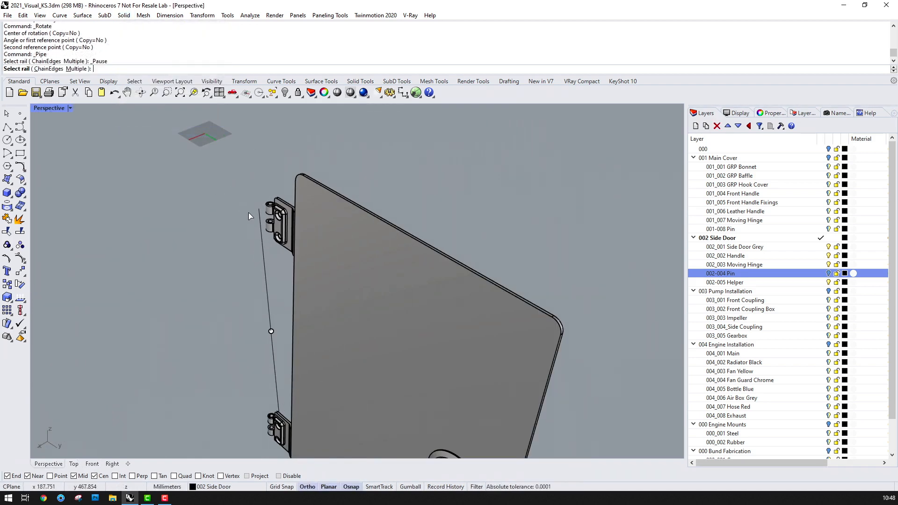
{"action": "left_click", "coordinate": [257, 217]}
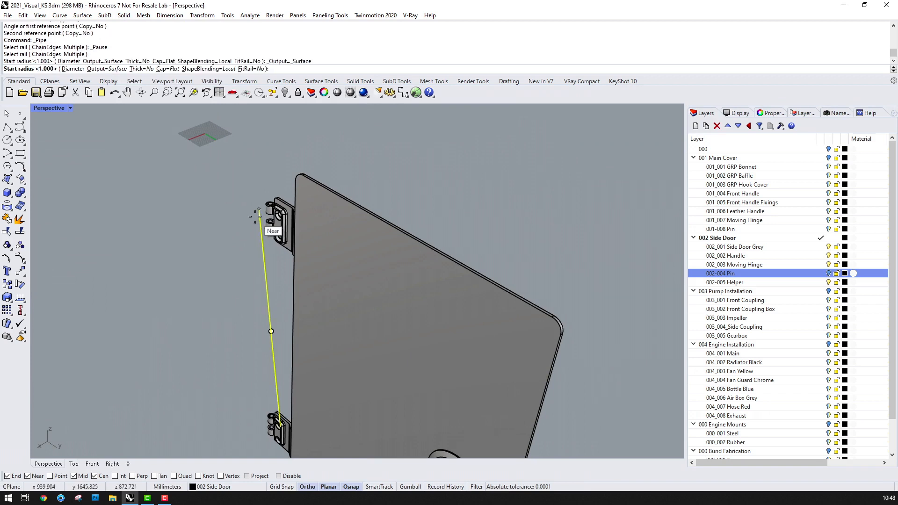
{"action": "type", "text": "10"}
{"action": "key", "text": "Return"}
{"action": "key", "text": "Return"}
{"action": "key", "text": "Return"}
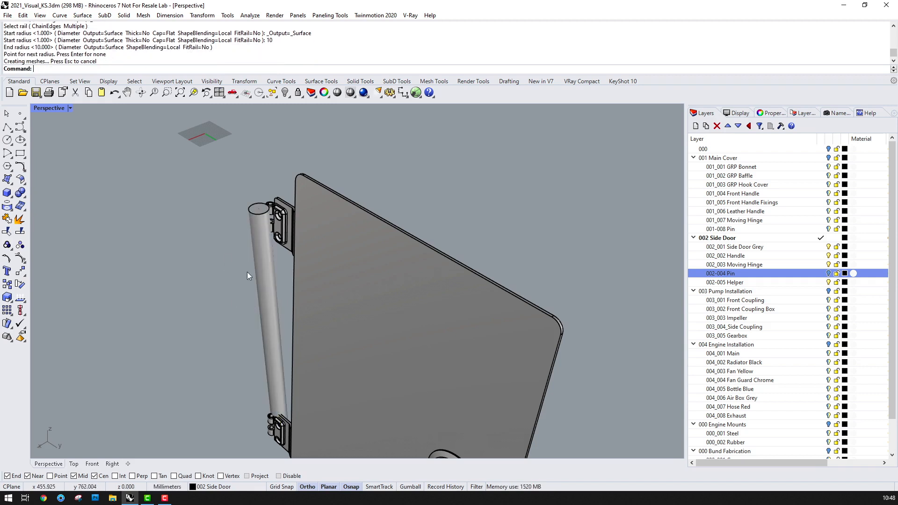
Move the new pipe to the 002-005 Helper layer
{"action": "left_click", "coordinate": [268, 258]}
{"action": "right_click", "coordinate": [749, 284]}
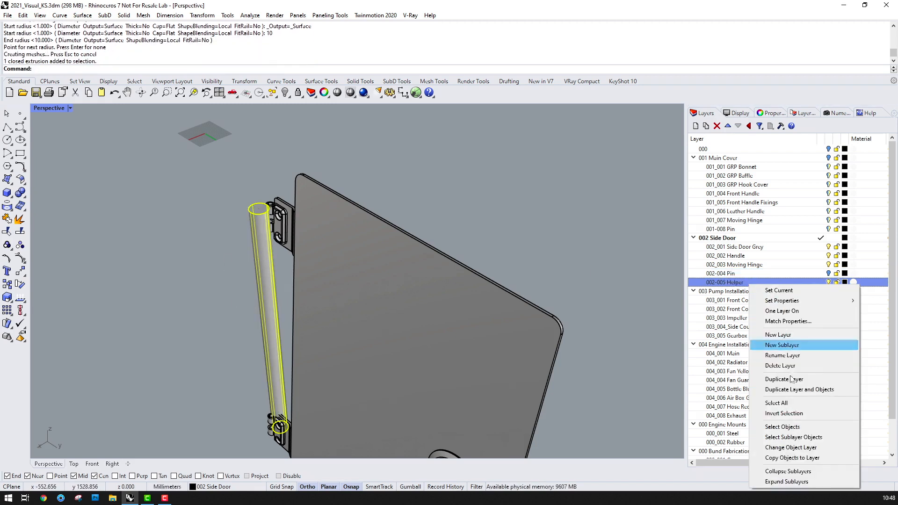
{"action": "left_click", "coordinate": [799, 451]}
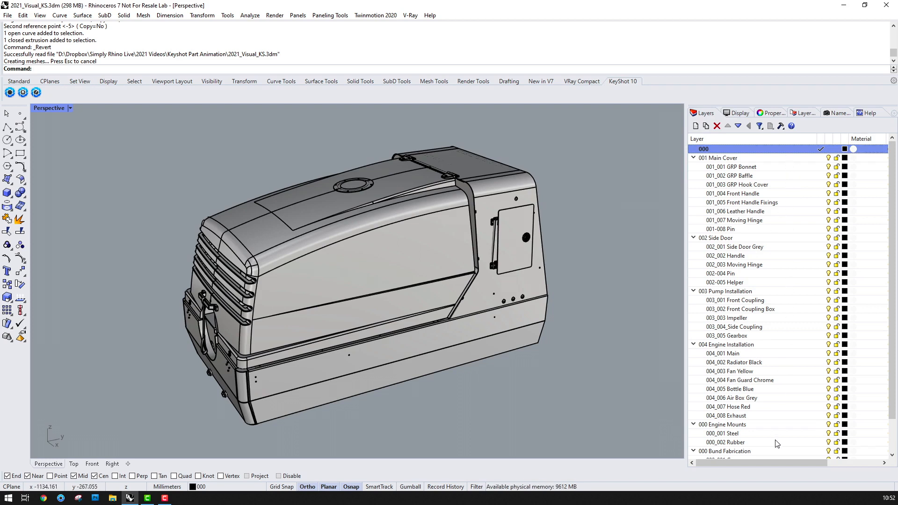
Send the Rhino model to KeyShot 10 via live linking
{"action": "left_click", "coordinate": [9, 93]}
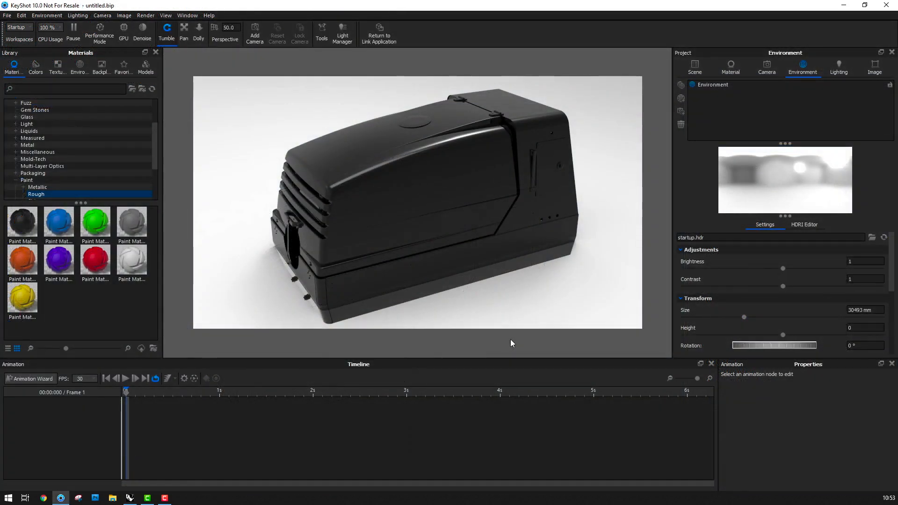
Check the image resolution settings and apply the Product lighting preset
{"action": "left_click", "coordinate": [875, 66]}
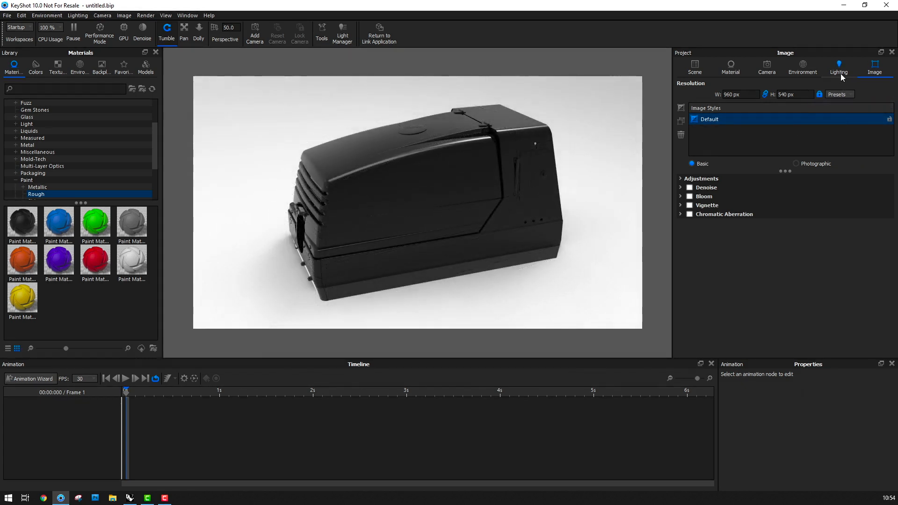
{"action": "left_click", "coordinate": [840, 69]}
{"action": "left_click", "coordinate": [686, 122]}
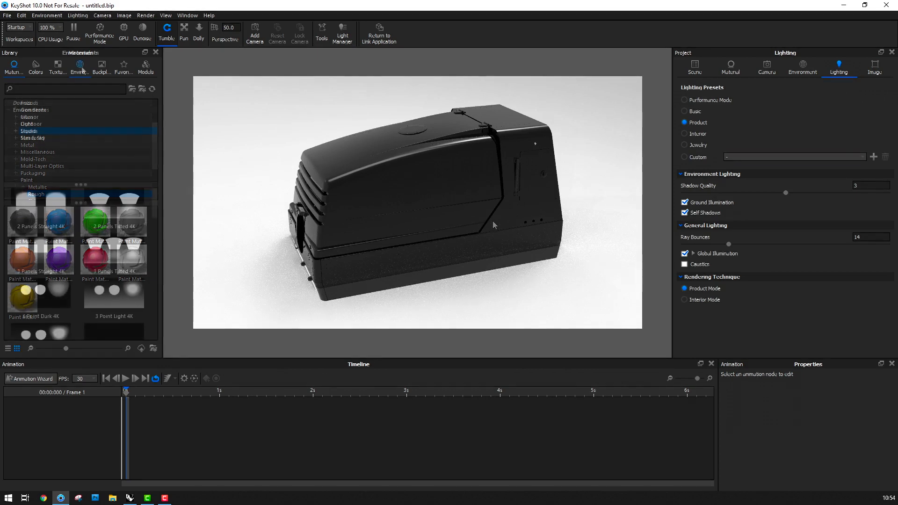
Apply the Overhead Array 4K studio environment to the scene
{"action": "scroll", "coordinate": [139, 257], "scroll_direction": "down", "scroll_amount": 3}
{"action": "left_click", "coordinate": [135, 300]}
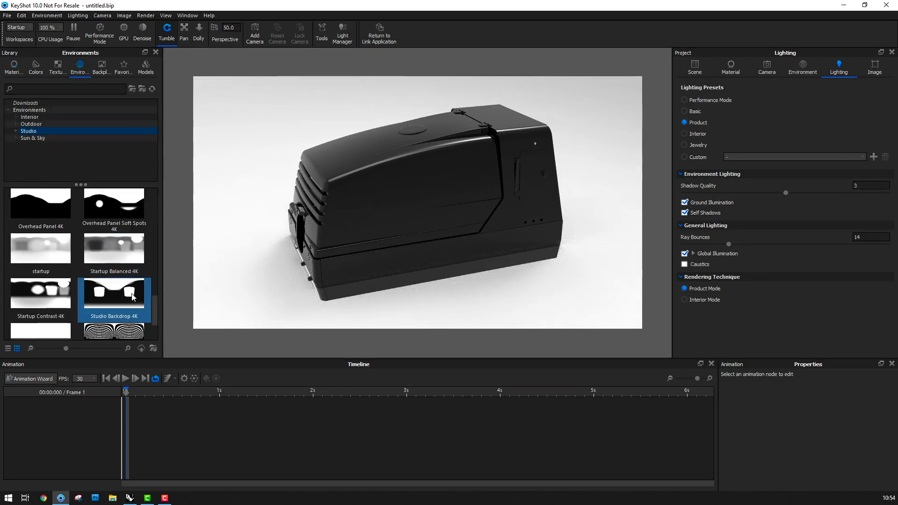
{"action": "left_click_drag", "start_coordinate": [99, 297], "coordinate": [220, 269]}
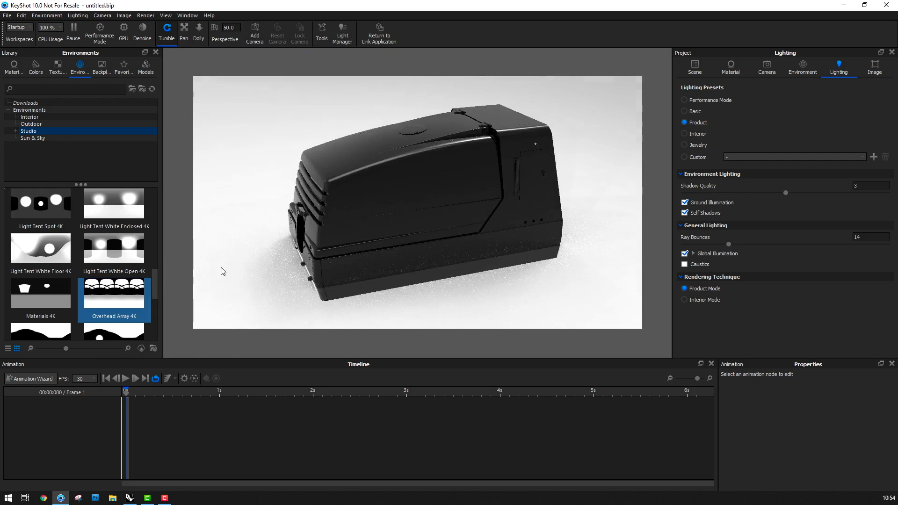
Set the environment background to a plain white colour and enable ground reflections
{"action": "left_click", "coordinate": [802, 68]}
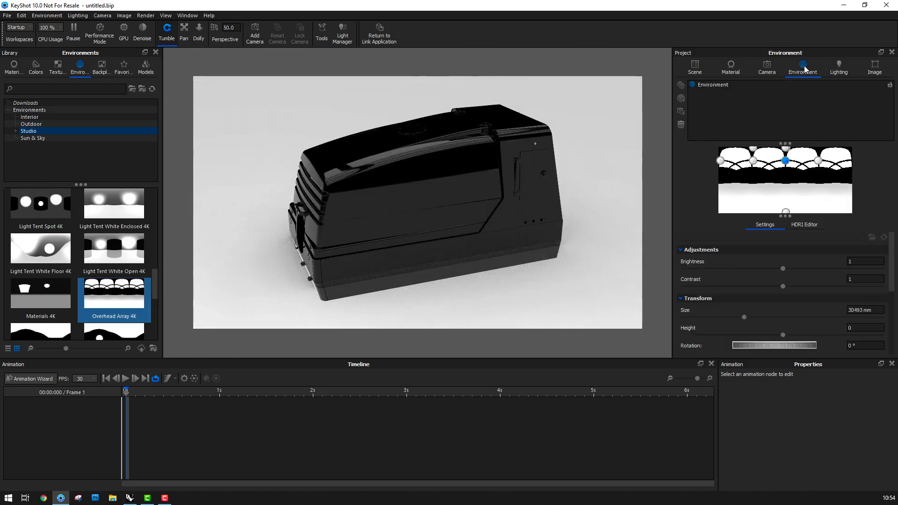
{"action": "scroll", "coordinate": [776, 273], "scroll_direction": "down", "scroll_amount": 3}
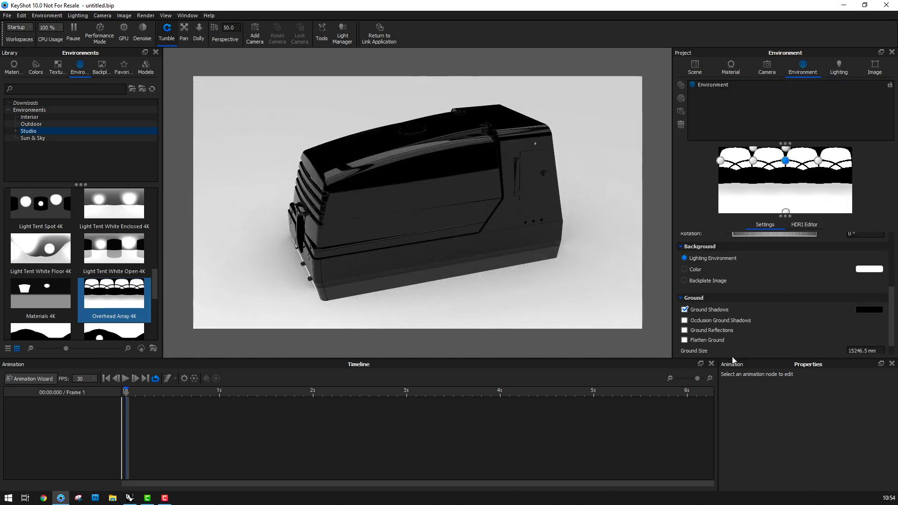
{"action": "left_click", "coordinate": [685, 270]}
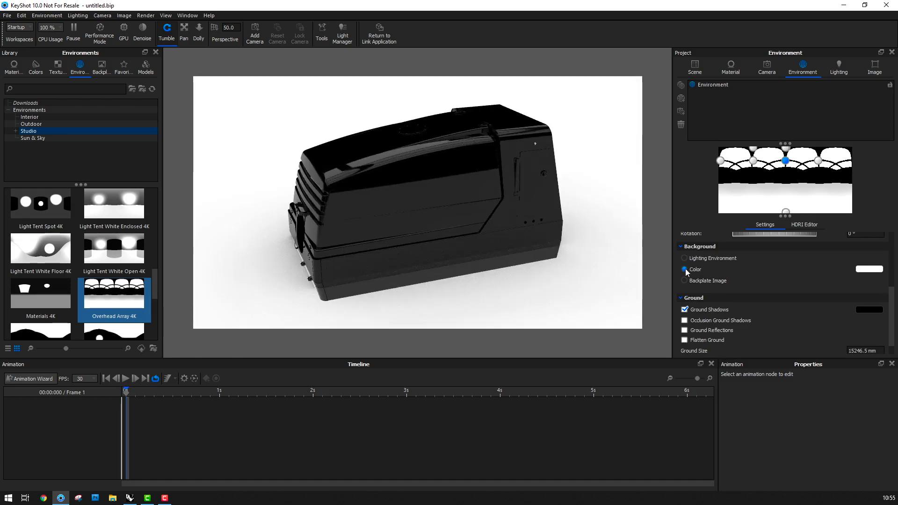
{"action": "left_click", "coordinate": [685, 330]}
Snap the 2021_Visual_KS model to the ground
{"action": "left_click", "coordinate": [696, 67]}
{"action": "left_click", "coordinate": [750, 117]}
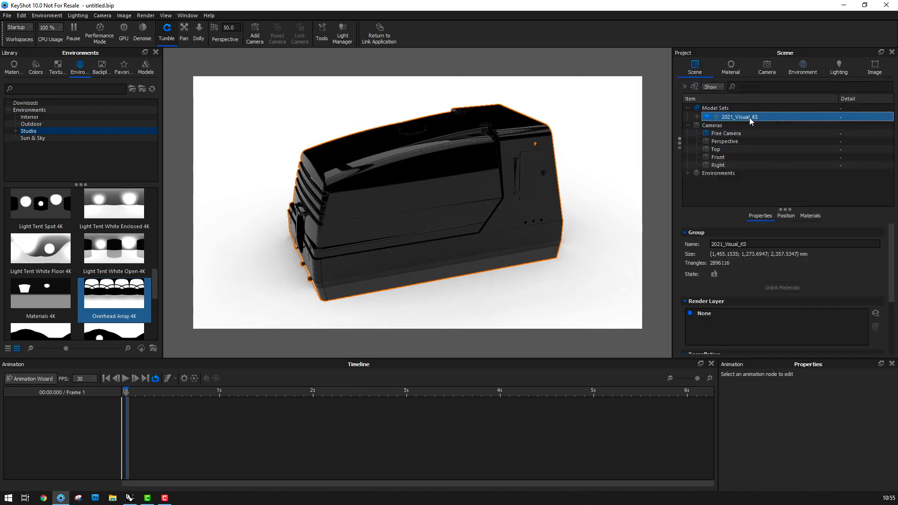
{"action": "left_click", "coordinate": [788, 217]}
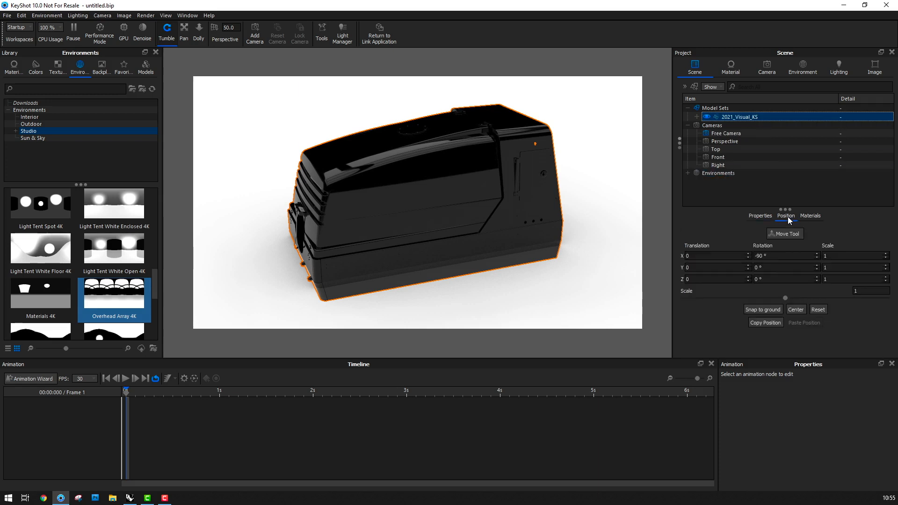
{"action": "left_click", "coordinate": [770, 310]}
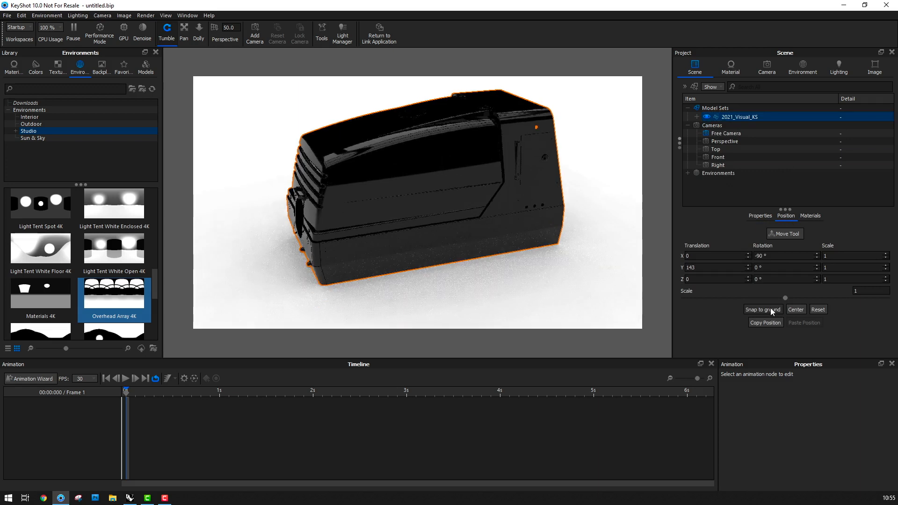
Frame the whole machine from a lower angle, save the view as a camera named Animation, and lock it
{"action": "left_click", "coordinate": [767, 68]}
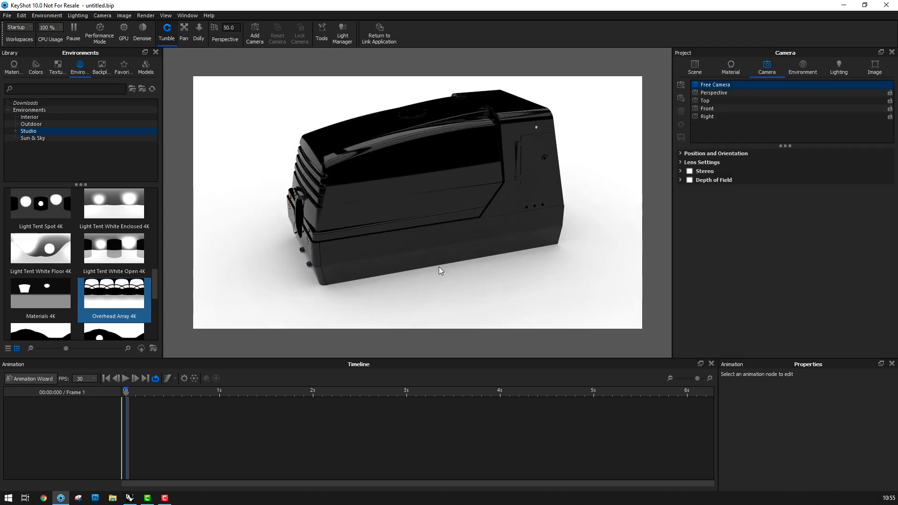
{"action": "left_click_drag", "start_coordinate": [425, 254], "coordinate": [425, 226]}
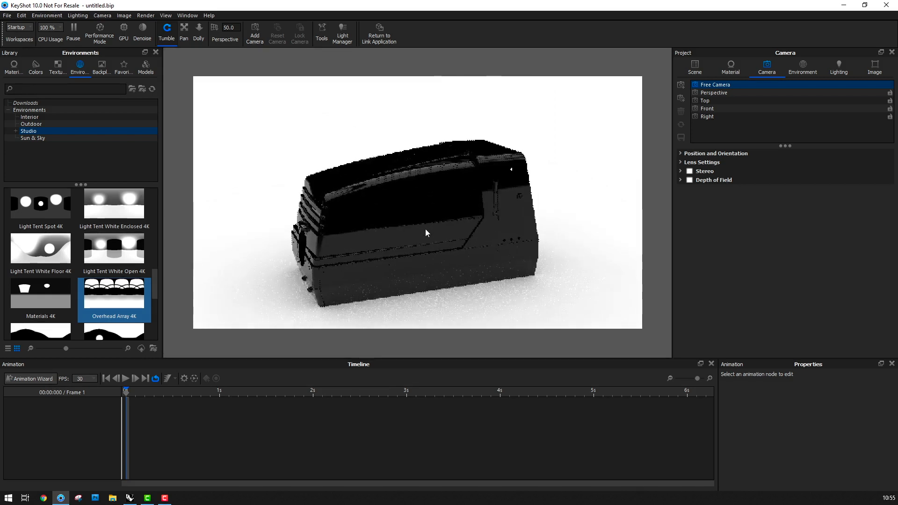
{"action": "left_click", "coordinate": [681, 85]}
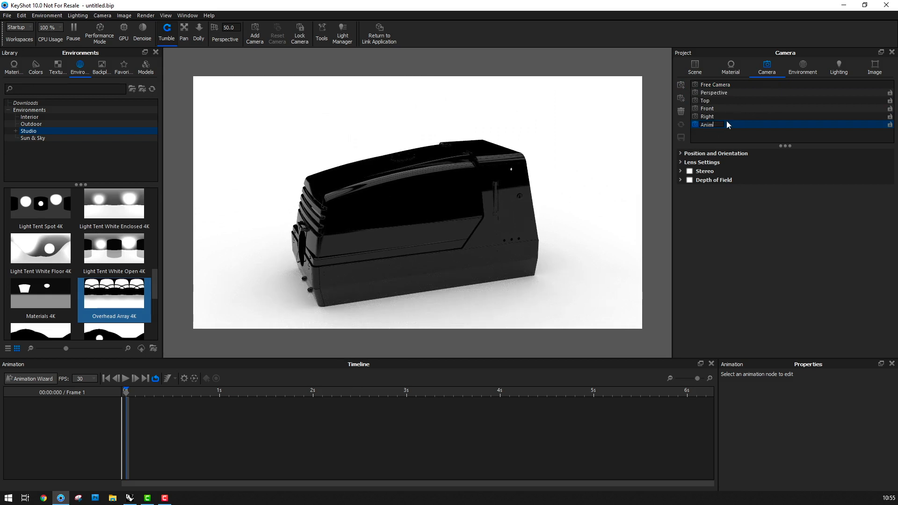
{"action": "type", "text": "Animation"}
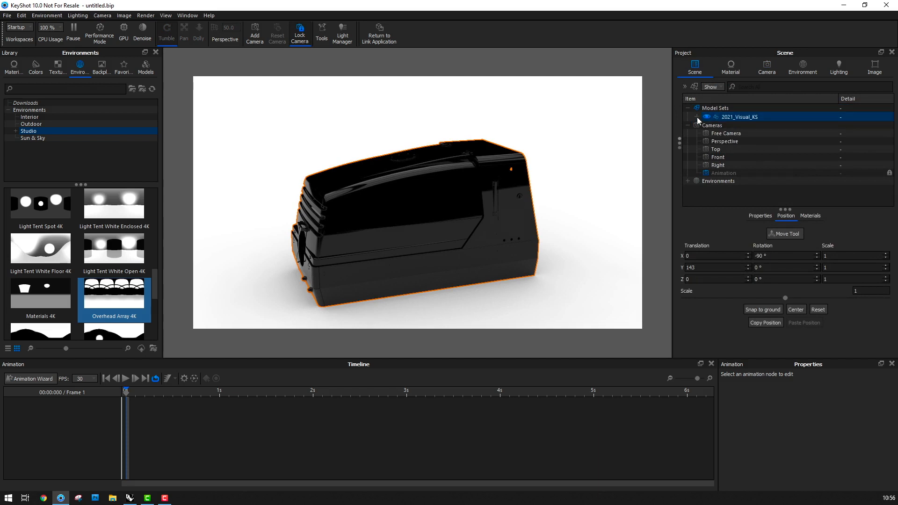
Apply the last metallic yellow paint in the material library to the 001_001 GRP Bonnet part of the Main Cover
{"action": "left_click", "coordinate": [697, 117]}
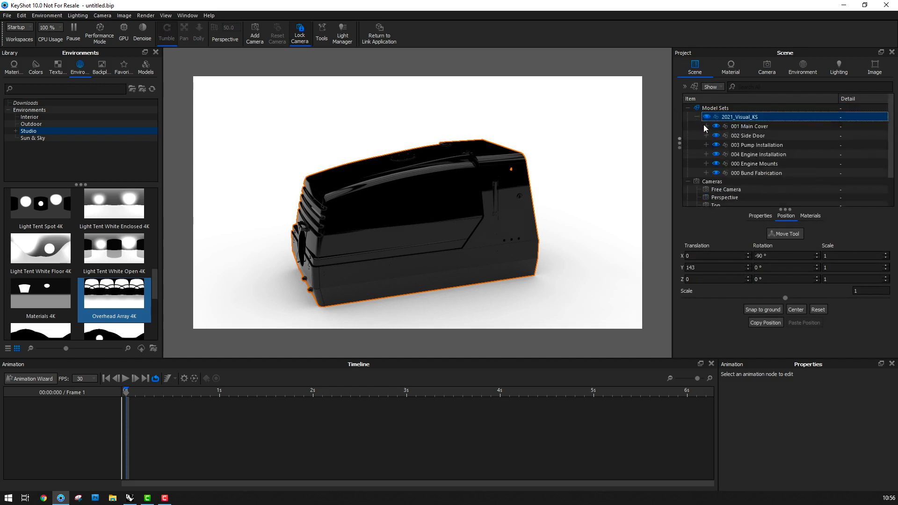
{"action": "left_click", "coordinate": [707, 127]}
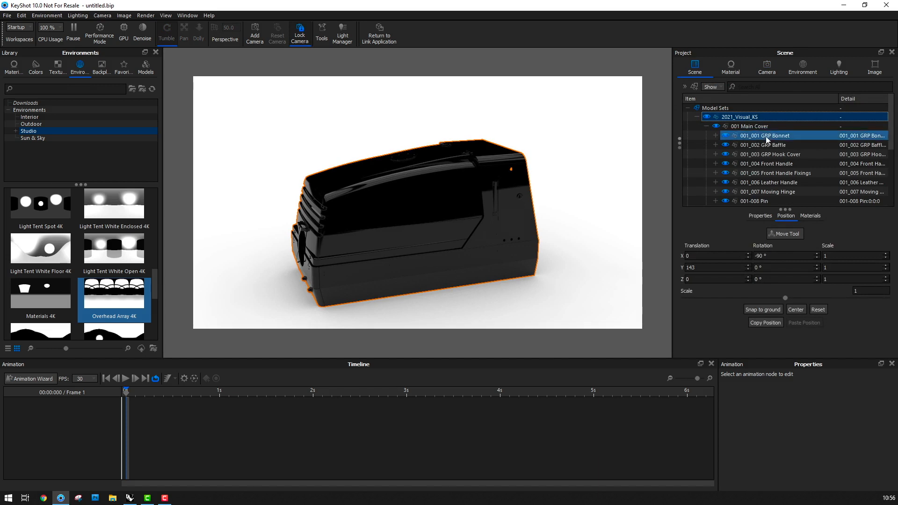
{"action": "scroll", "coordinate": [824, 158], "scroll_direction": "down", "scroll_amount": 2}
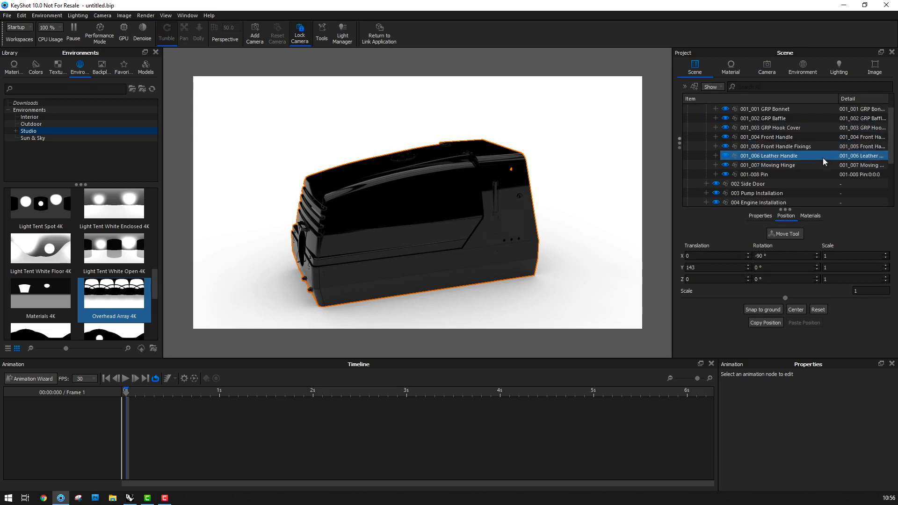
{"action": "scroll", "coordinate": [823, 163], "scroll_direction": "up", "scroll_amount": 2}
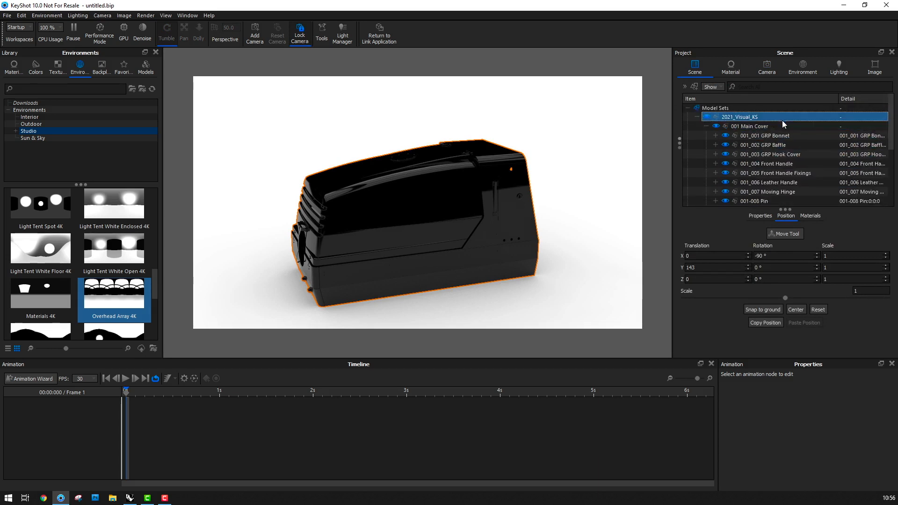
{"action": "left_click", "coordinate": [14, 66]}
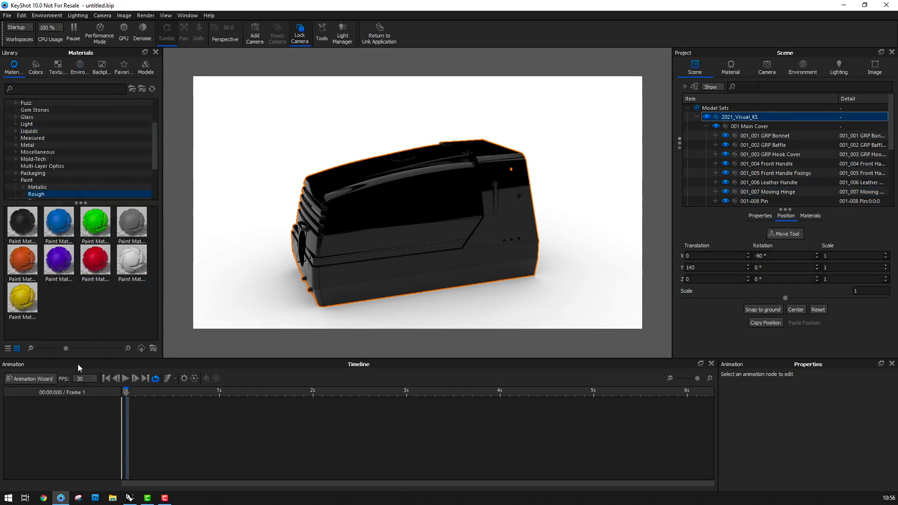
{"action": "left_click", "coordinate": [38, 188]}
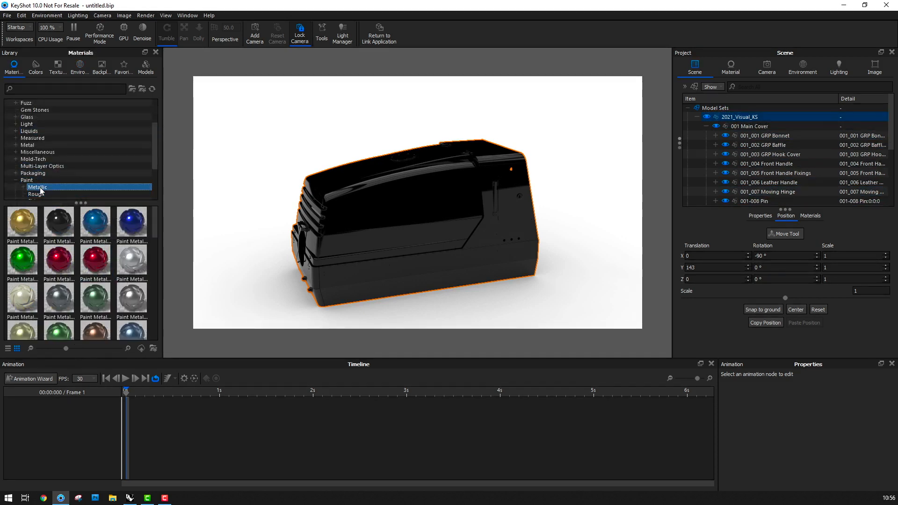
{"action": "scroll", "coordinate": [28, 300], "scroll_direction": "down", "scroll_amount": 3}
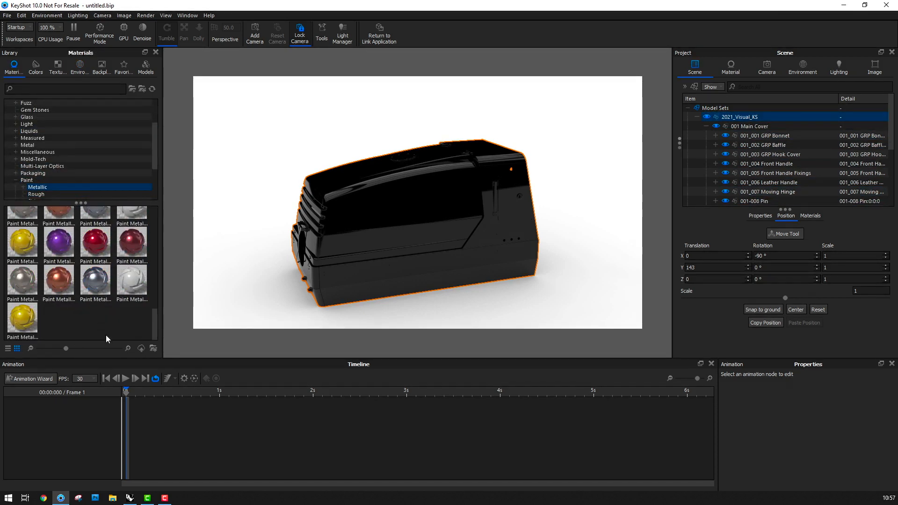
{"action": "mouse_move", "coordinate": [21, 327]}
{"action": "left_mouse_down"}
{"action": "mouse_move", "coordinate": [358, 215]}
{"action": "mouse_move", "coordinate": [725, 134]}
{"action": "mouse_move", "coordinate": [772, 136]}
{"action": "left_mouse_up"}
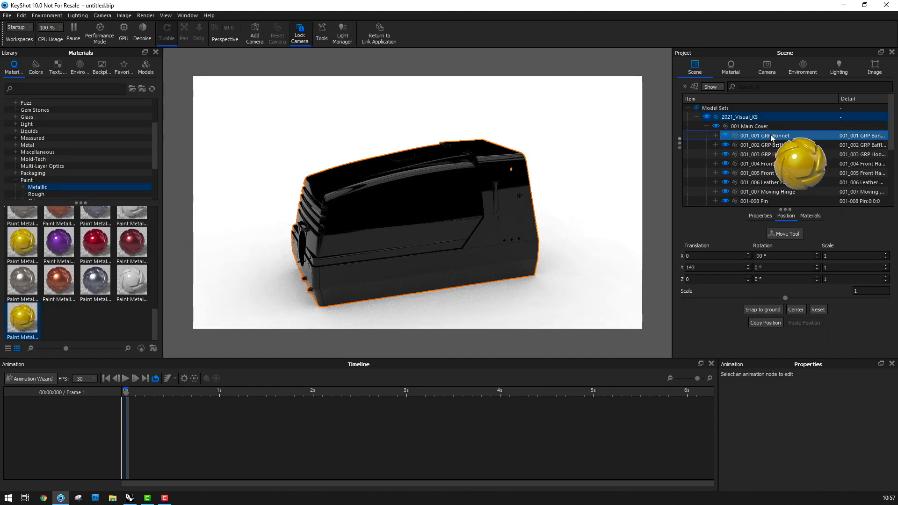
{"action": "left_click_drag", "start_coordinate": [771, 134], "coordinate": [770, 134]}
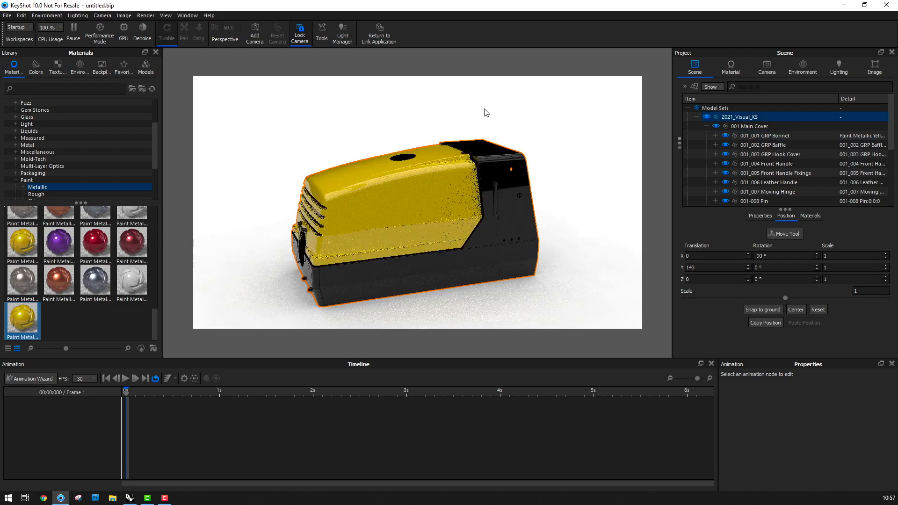
Hide the 001 Main Cover, 003 Pump Installation, 004 Engine Installation and 000 Engine Mounts groups
{"action": "left_click", "coordinate": [717, 127]}
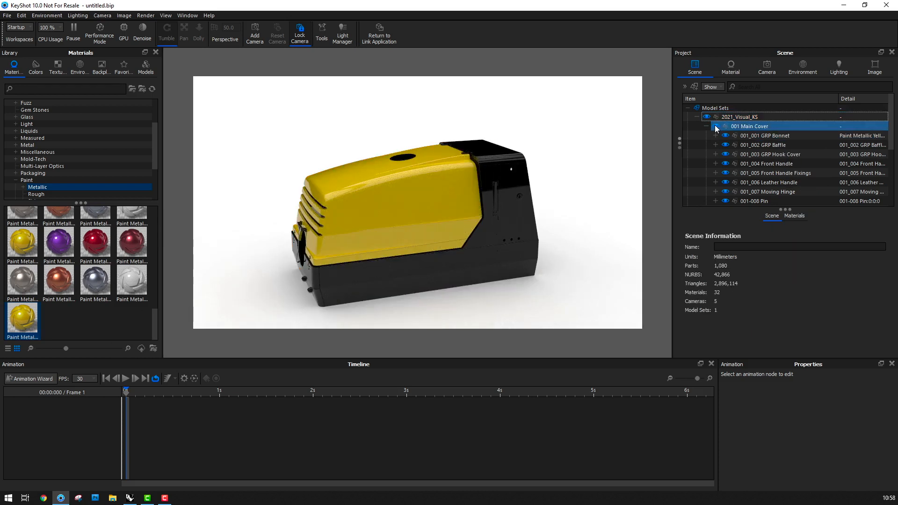
{"action": "left_click", "coordinate": [716, 127]}
{"action": "left_click", "coordinate": [706, 125]}
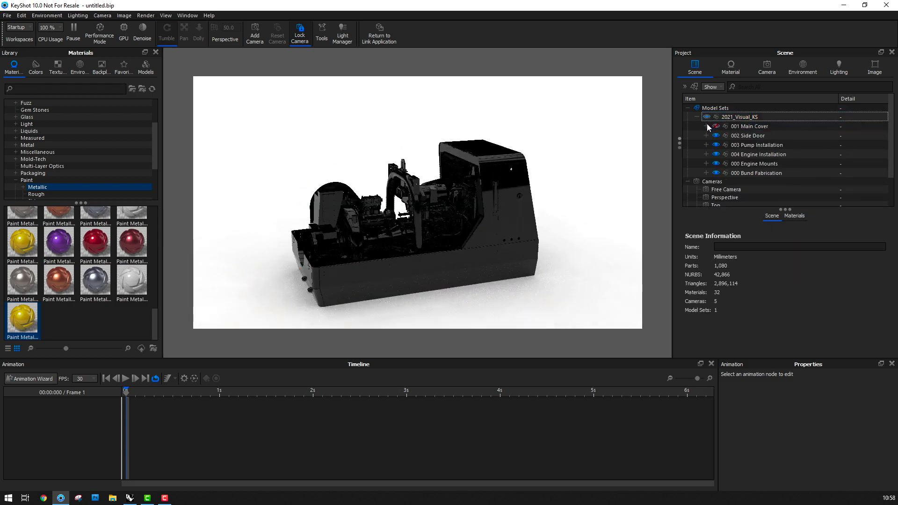
{"action": "left_click", "coordinate": [720, 155]}
{"action": "left_click", "coordinate": [717, 154]}
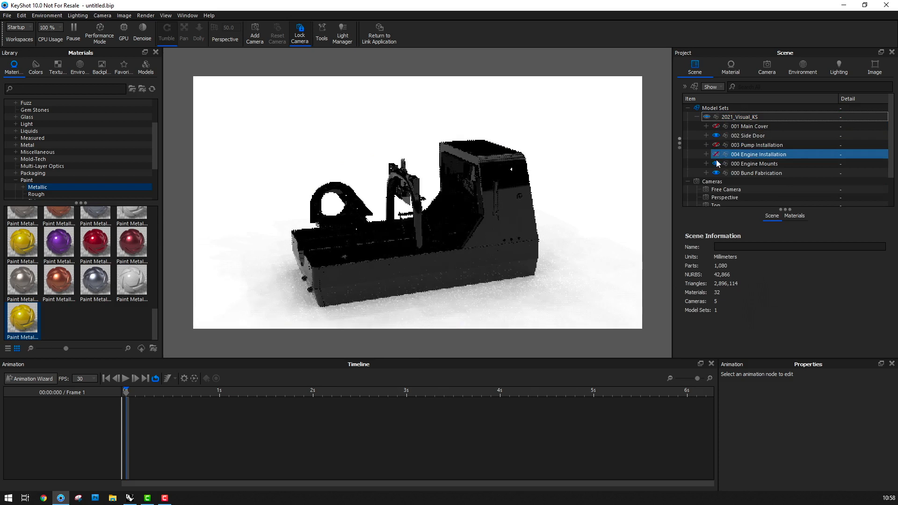
{"action": "left_click", "coordinate": [715, 162]}
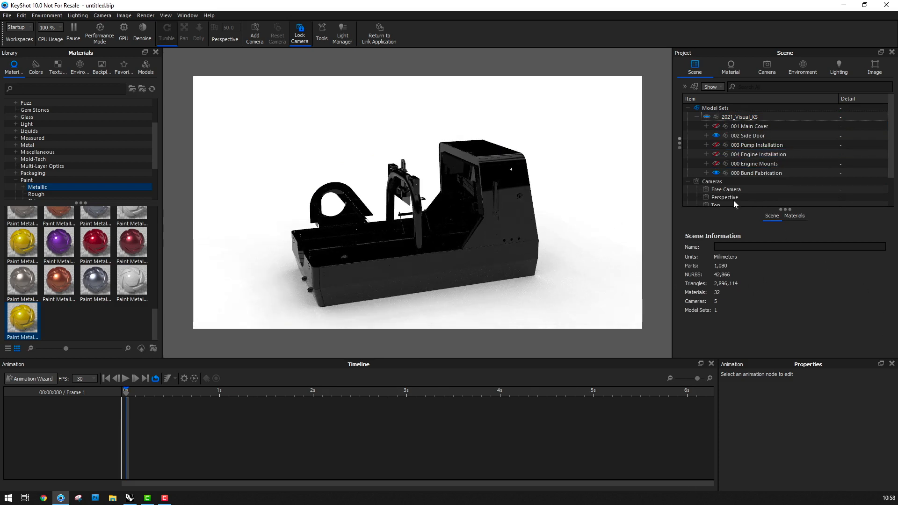
Apply the Paint Gloss Grey material to the 000_001 Grey part of the Bund Fabrication group
{"action": "left_click", "coordinate": [707, 173]}
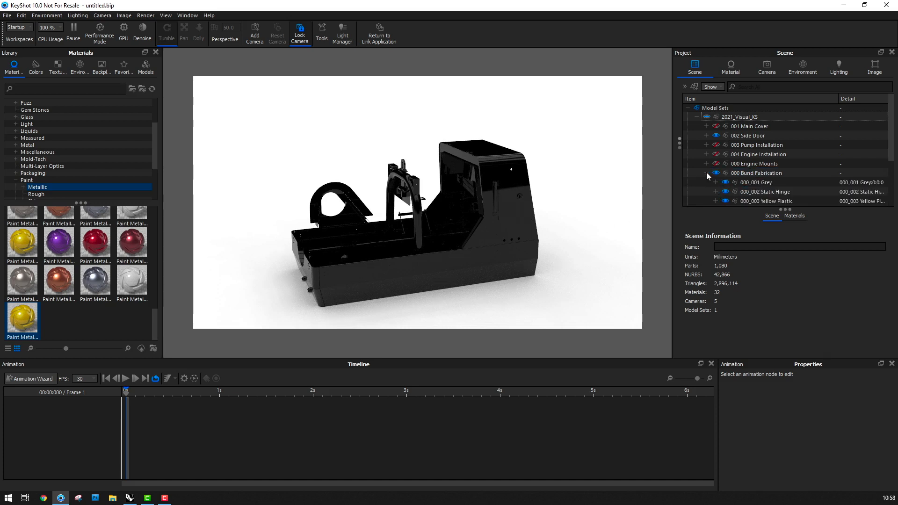
{"action": "left_click", "coordinate": [707, 136]}
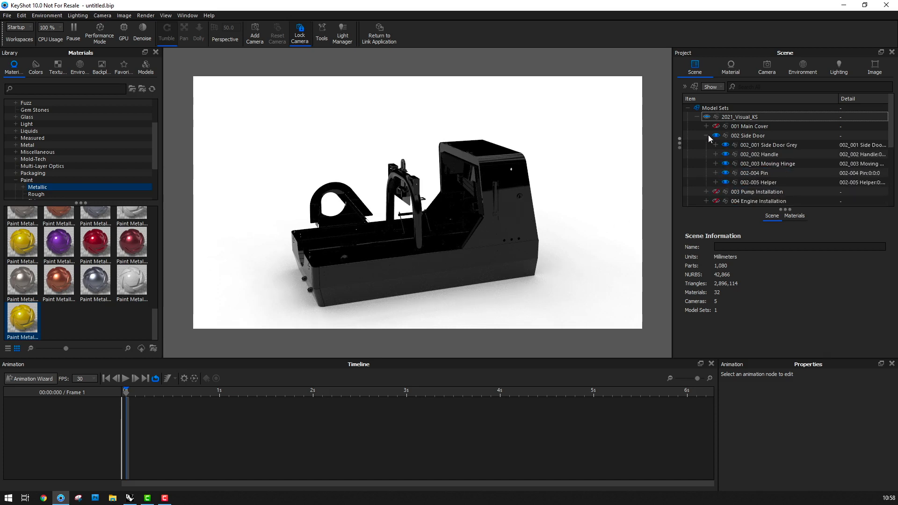
{"action": "left_click", "coordinate": [758, 145]}
{"action": "scroll", "coordinate": [895, 148], "scroll_direction": "down", "scroll_amount": 2}
{"action": "left_click", "coordinate": [789, 131]}
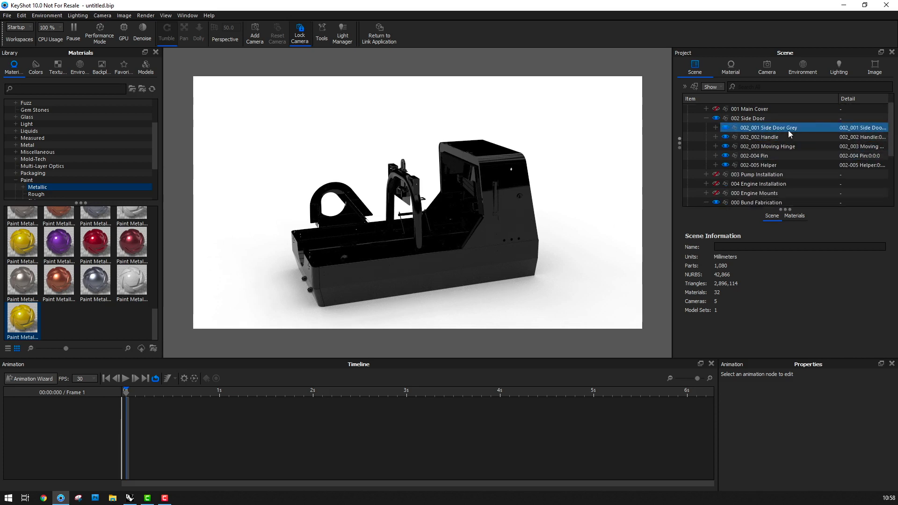
{"action": "scroll", "coordinate": [893, 157], "scroll_direction": "down", "scroll_amount": 2}
{"action": "scroll", "coordinate": [63, 186], "scroll_direction": "down", "scroll_amount": 1}
{"action": "left_click", "coordinate": [62, 188]}
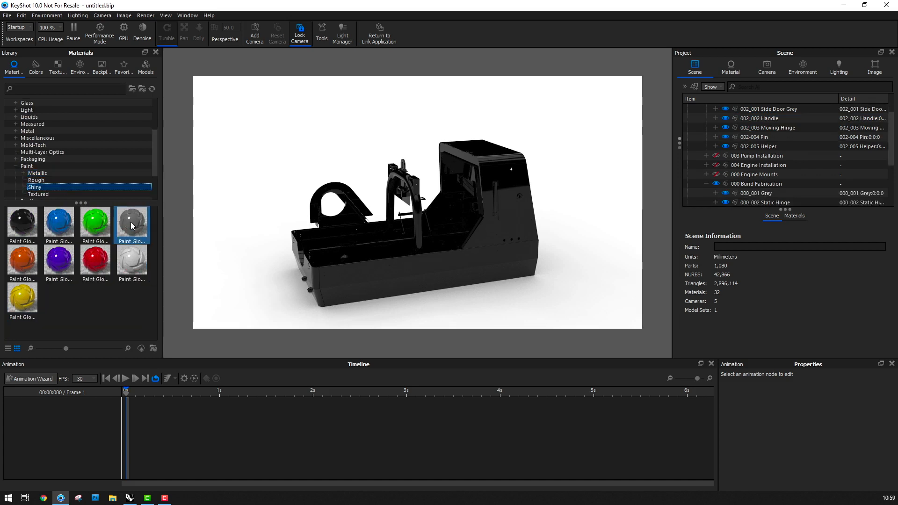
{"action": "mouse_move", "coordinate": [131, 223]}
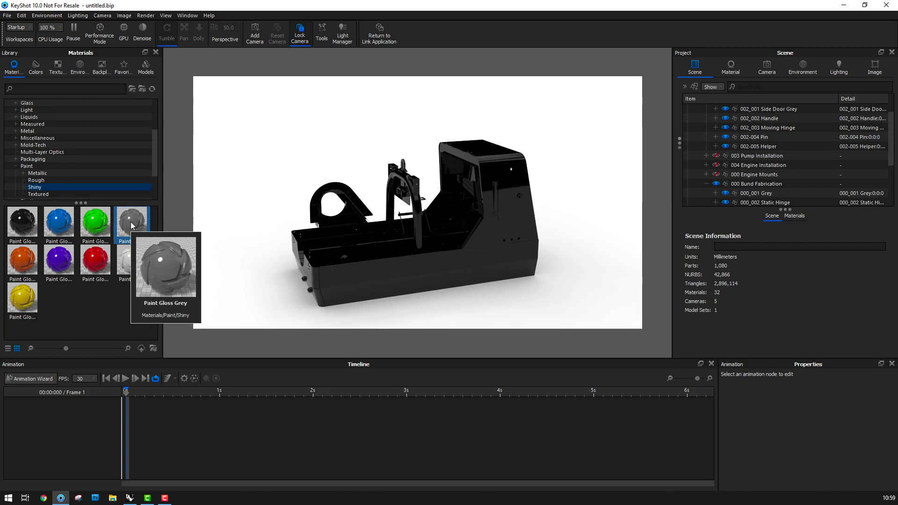
{"action": "mouse_move", "coordinate": [131, 222]}
{"action": "left_mouse_down"}
{"action": "mouse_move", "coordinate": [712, 151]}
{"action": "mouse_move", "coordinate": [770, 190]}
{"action": "left_mouse_up"}
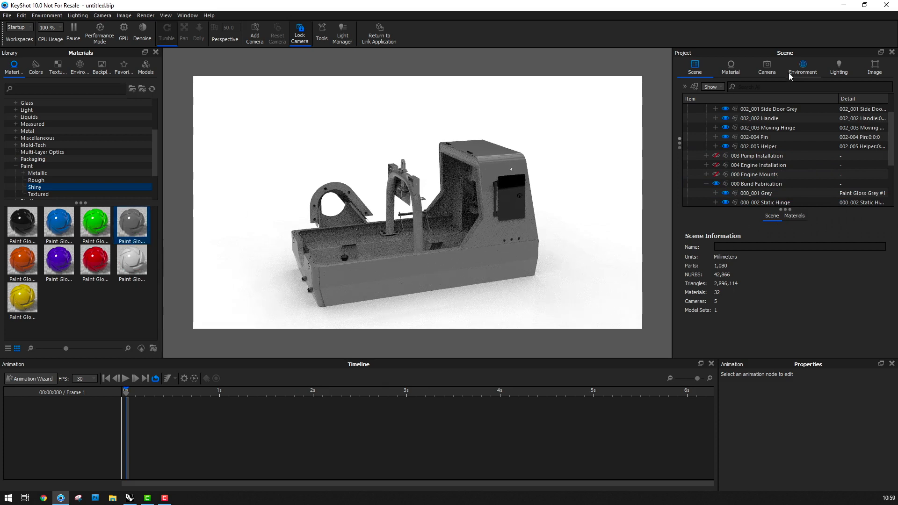
Reuse the scene's existing gloss grey paint on the 002_001 Side Door Grey part
{"action": "left_click", "coordinate": [785, 108]}
{"action": "left_click", "coordinate": [795, 216]}
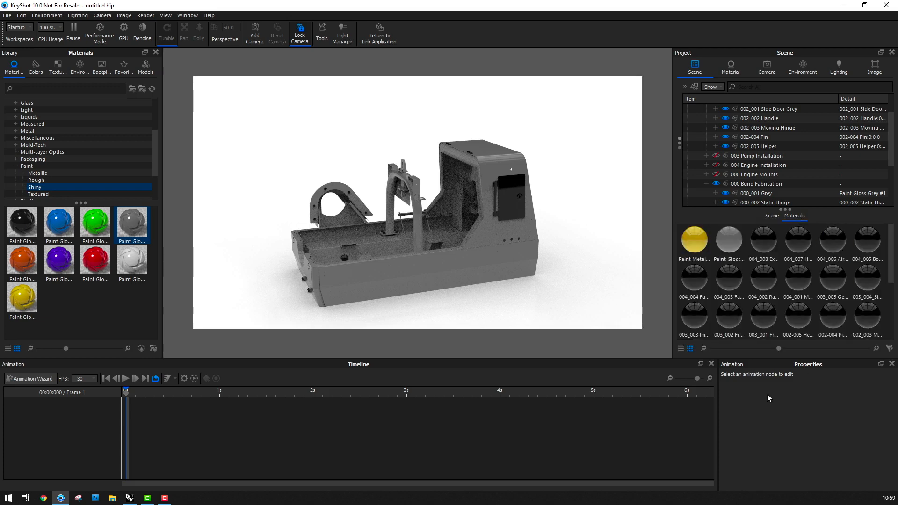
{"action": "left_click", "coordinate": [740, 260]}
{"action": "mouse_move", "coordinate": [740, 261]}
{"action": "left_mouse_down"}
{"action": "mouse_move", "coordinate": [819, 106]}
{"action": "mouse_move", "coordinate": [788, 109]}
{"action": "left_mouse_up"}
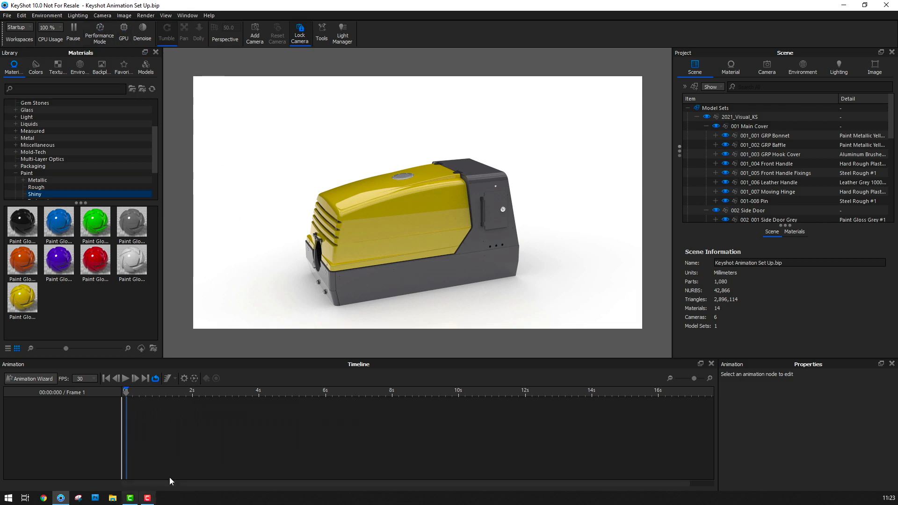
Hide the animation timeline and bring it back
{"action": "left_click", "coordinate": [193, 16]}
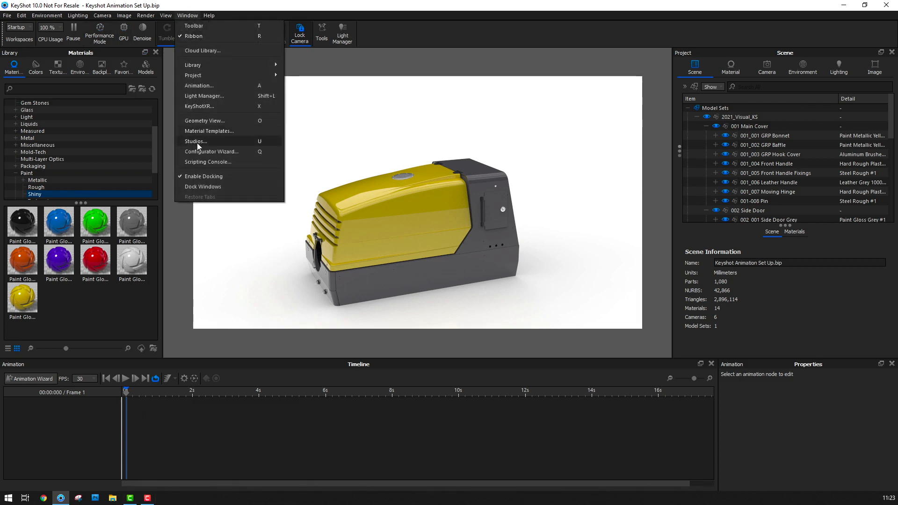
{"action": "left_click", "coordinate": [198, 86]}
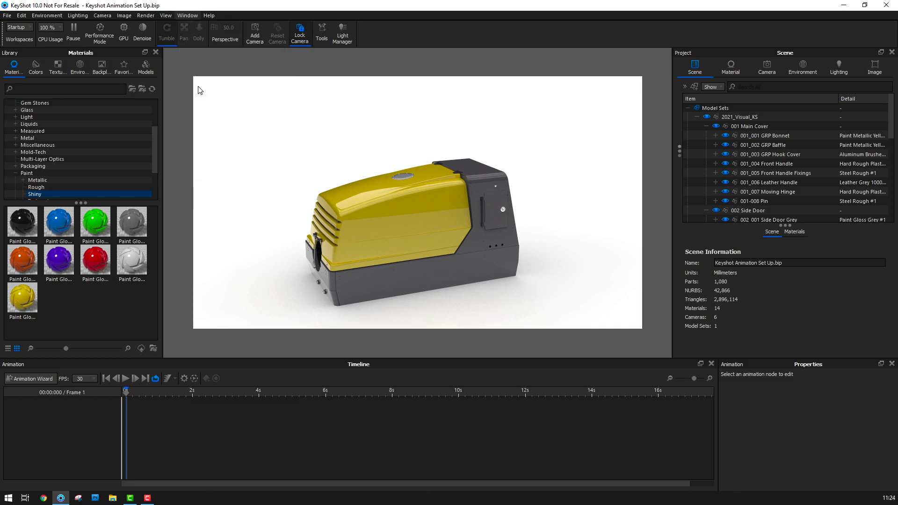
{"action": "left_click", "coordinate": [191, 15]}
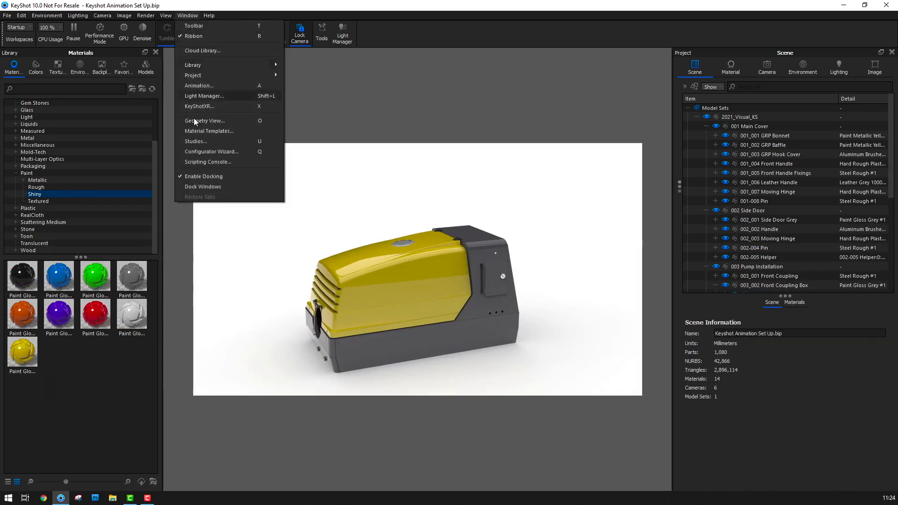
{"action": "left_click", "coordinate": [202, 88]}
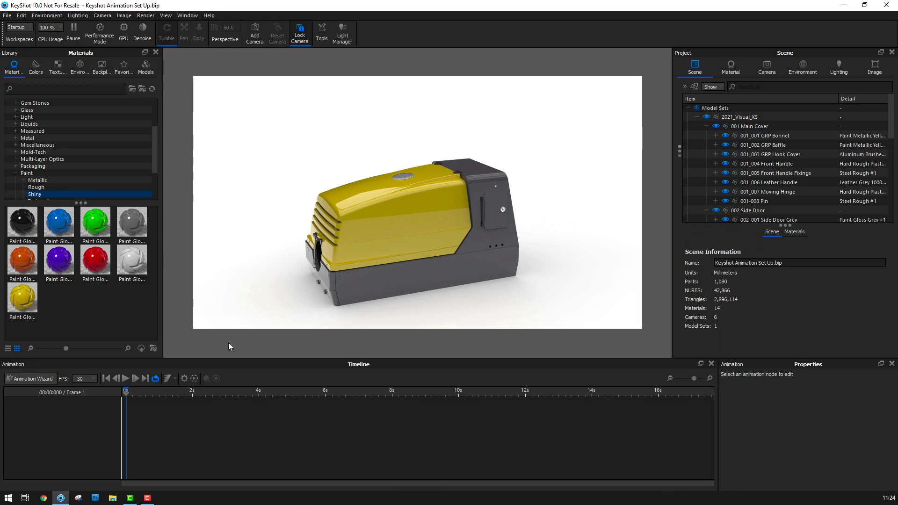
Hide the 002-005 Helper part in the Side Door group
{"action": "left_click", "coordinate": [800, 182]}
{"action": "scroll", "coordinate": [800, 178], "scroll_direction": "down", "scroll_amount": 2}
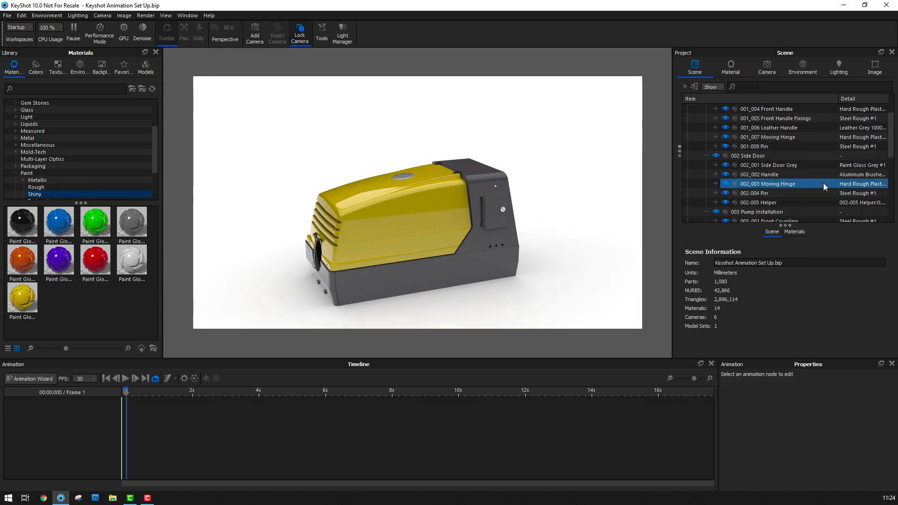
{"action": "left_click", "coordinate": [730, 202]}
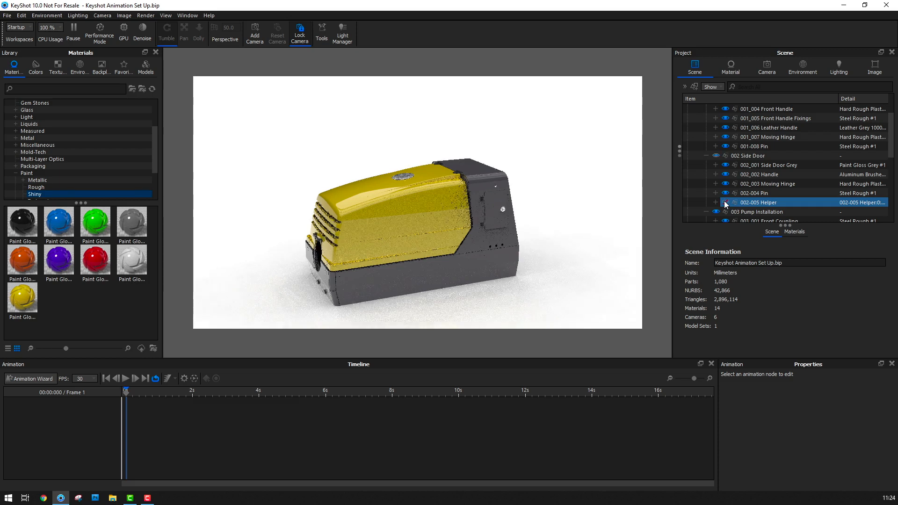
{"action": "left_click", "coordinate": [725, 201]}
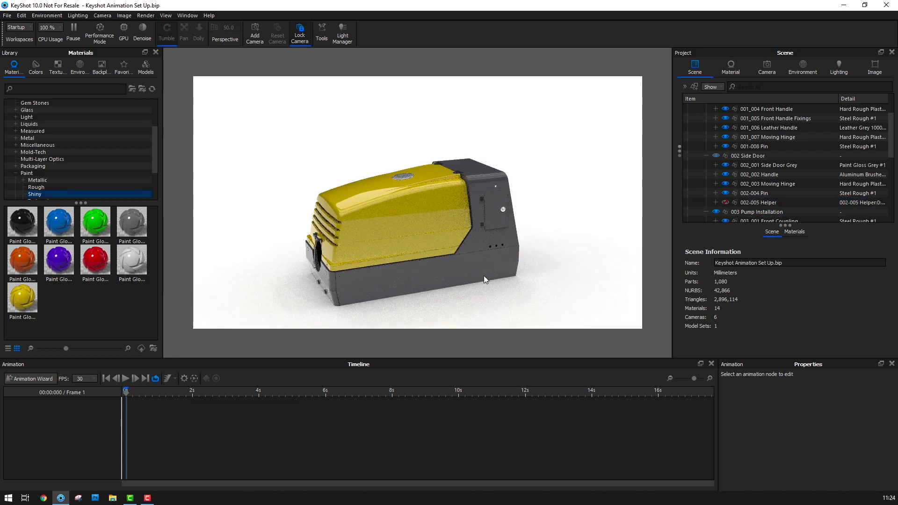
{"action": "scroll", "coordinate": [853, 187], "scroll_direction": "up", "scroll_amount": 2}
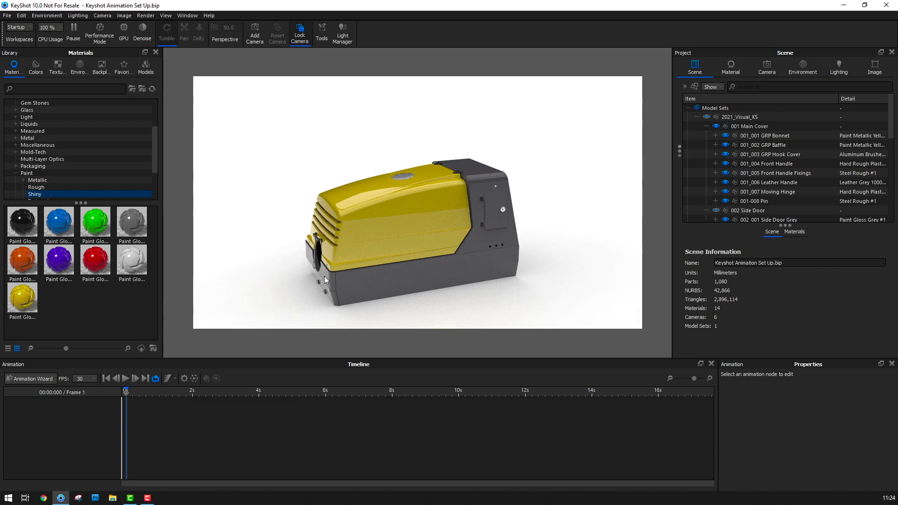
Start a new Rotation animation and apply it to the 001 Main Cover group
{"action": "left_click", "coordinate": [39, 383]}
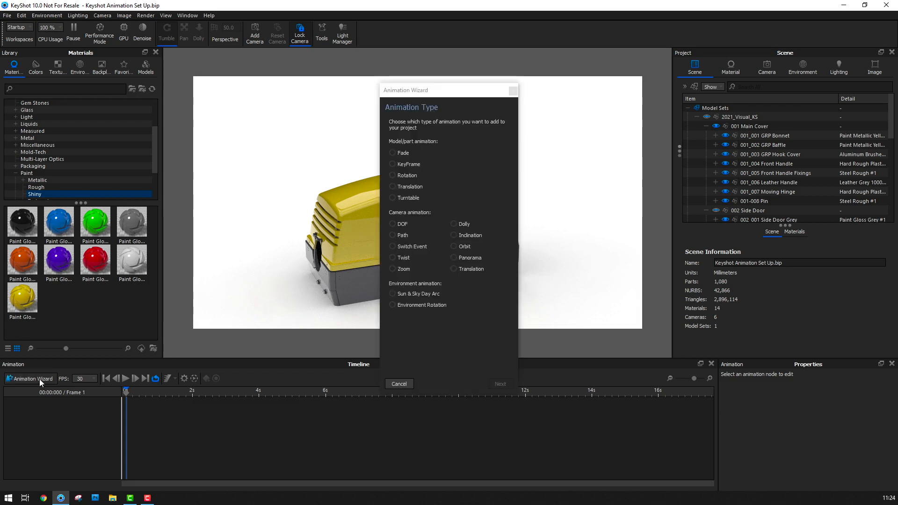
{"action": "left_click", "coordinate": [394, 175]}
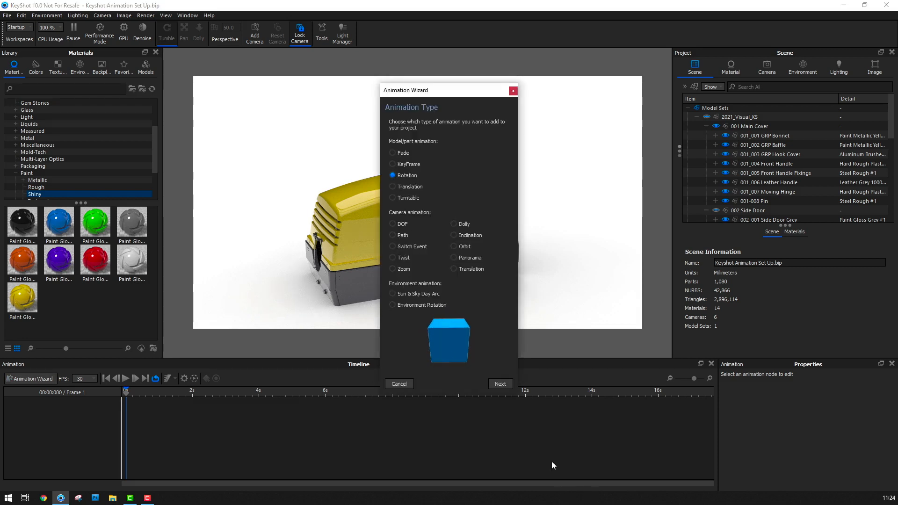
{"action": "left_click", "coordinate": [503, 384]}
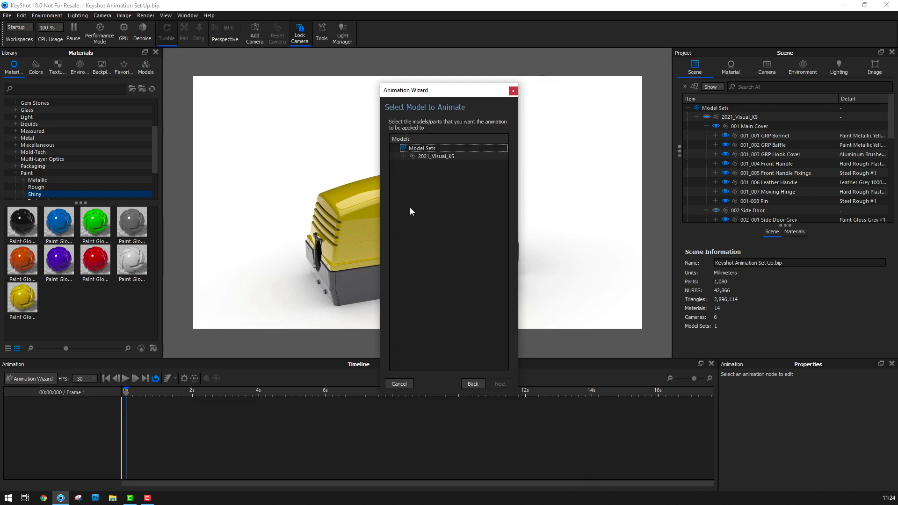
{"action": "left_click", "coordinate": [405, 157]}
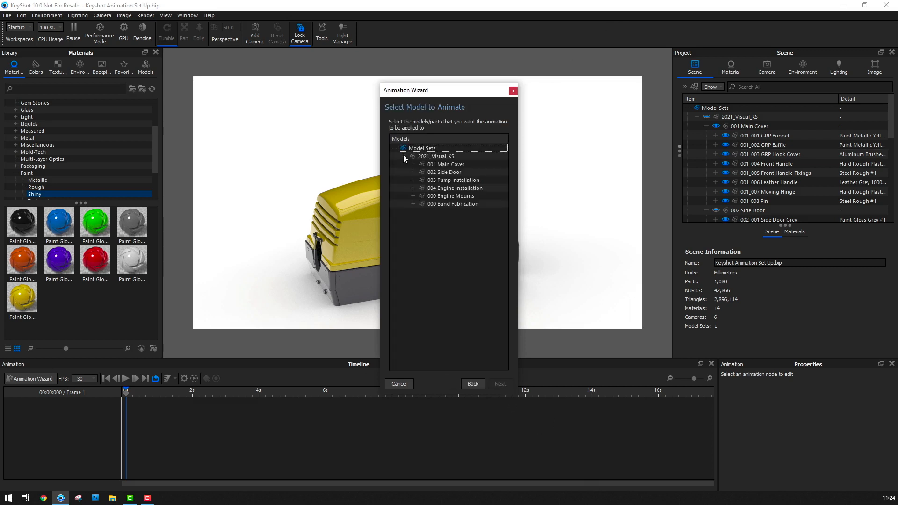
{"action": "left_click", "coordinate": [451, 165]}
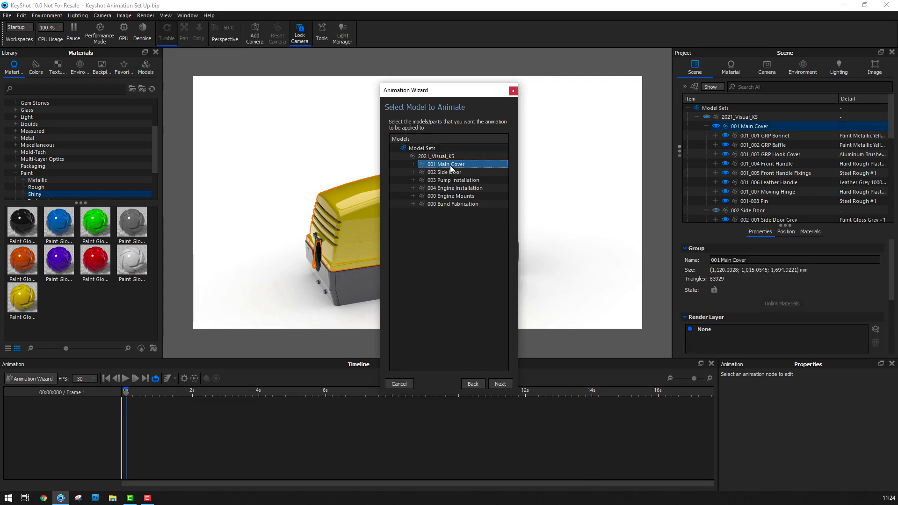
{"action": "left_click", "coordinate": [498, 384]}
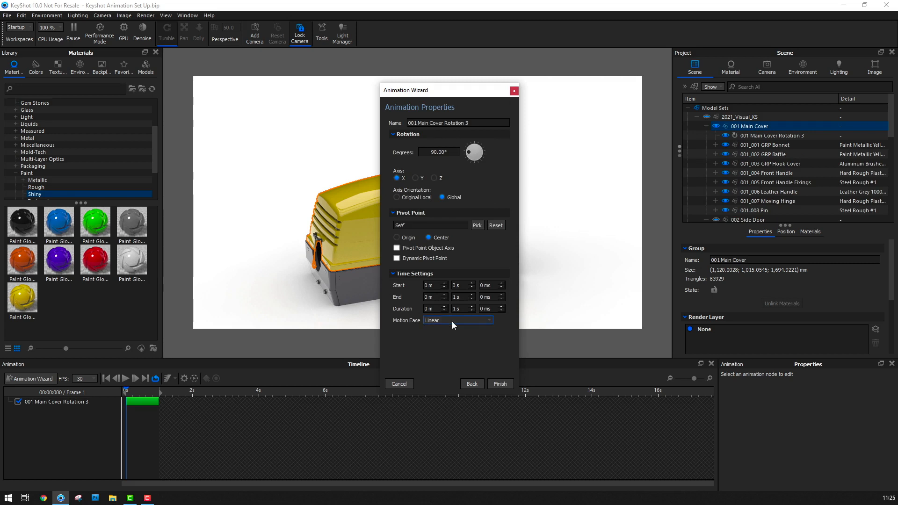
Use the 001-008 Pin in the Main Cover group as the pivot object of the cover's rotation
{"action": "left_click", "coordinate": [476, 225]}
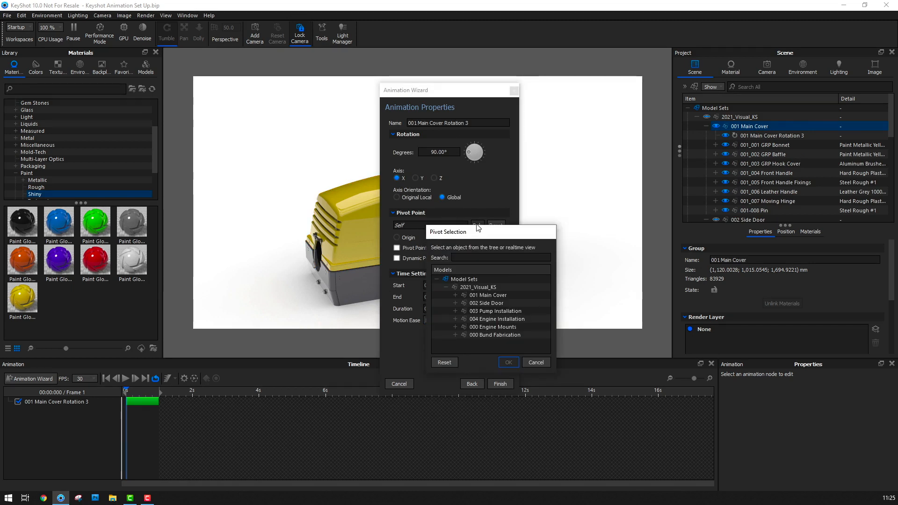
{"action": "left_click", "coordinate": [456, 296]}
{"action": "scroll", "coordinate": [506, 303], "scroll_direction": "down", "scroll_amount": 3}
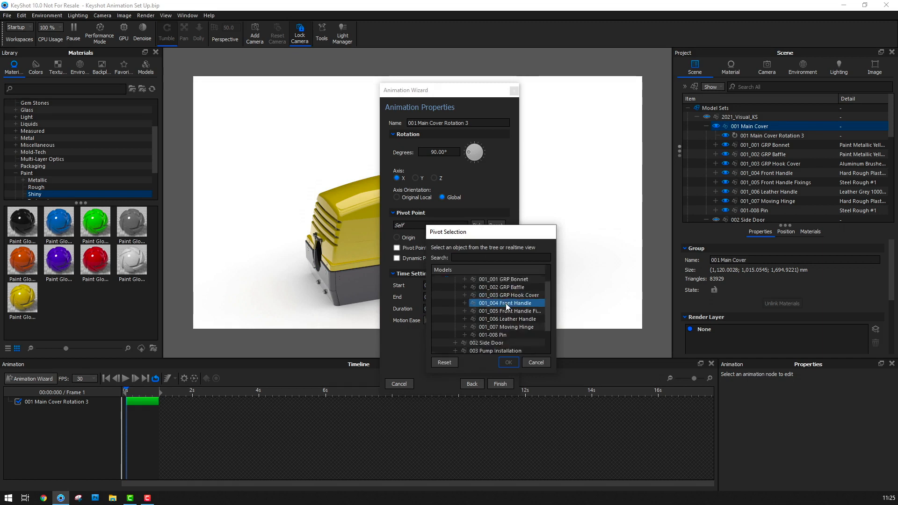
{"action": "left_click", "coordinate": [519, 343]}
{"action": "left_click", "coordinate": [506, 312]}
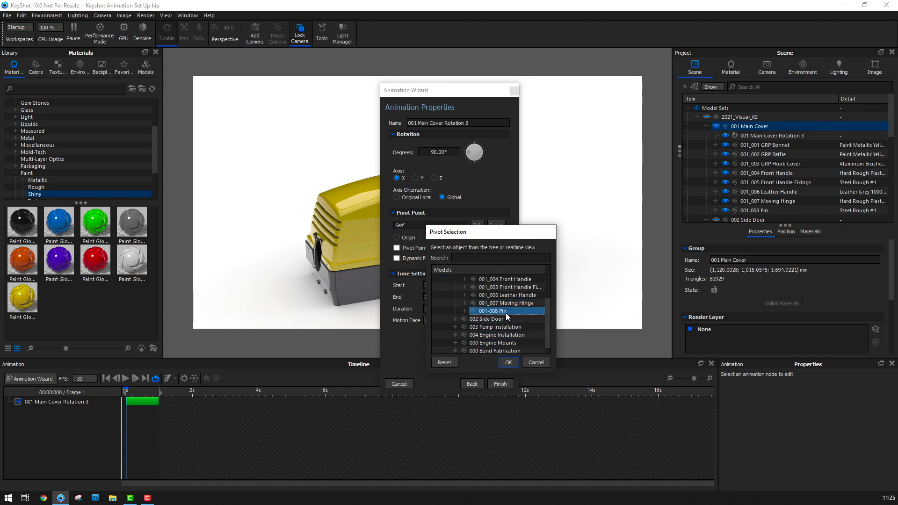
{"action": "left_click", "coordinate": [508, 364]}
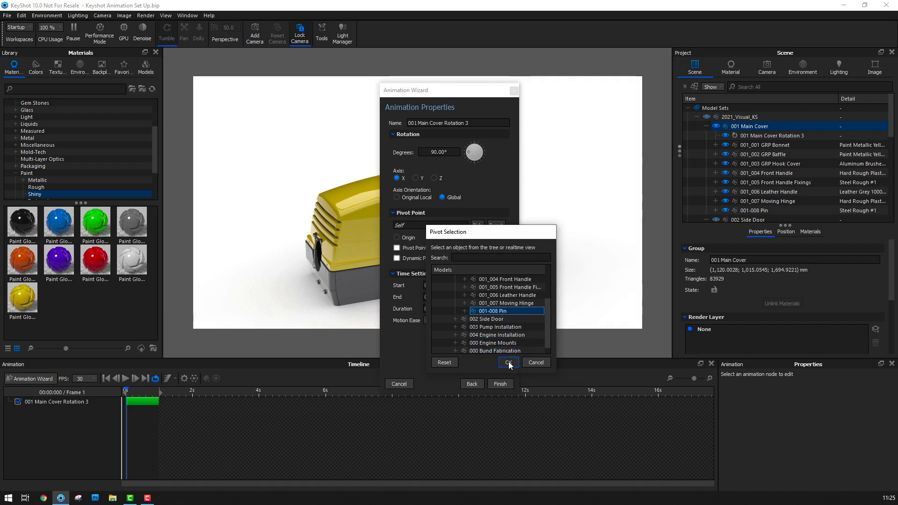
{"action": "left_click", "coordinate": [509, 363]}
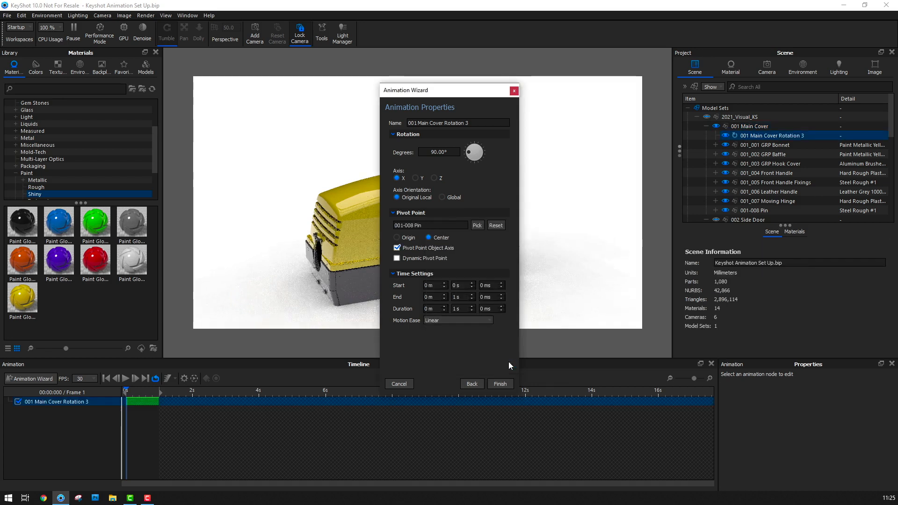
Set the cover's rotation to -70 degrees with Ease In/Out motion and finish creating the animation
{"action": "left_click", "coordinate": [439, 152]}
{"action": "type", "text": "-70"}
{"action": "key", "text": "Return"}
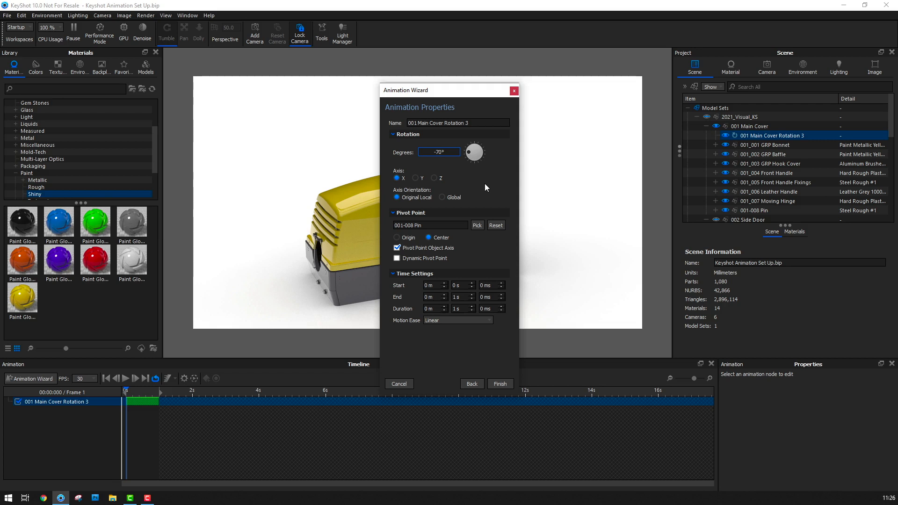
{"action": "left_click", "coordinate": [489, 320]}
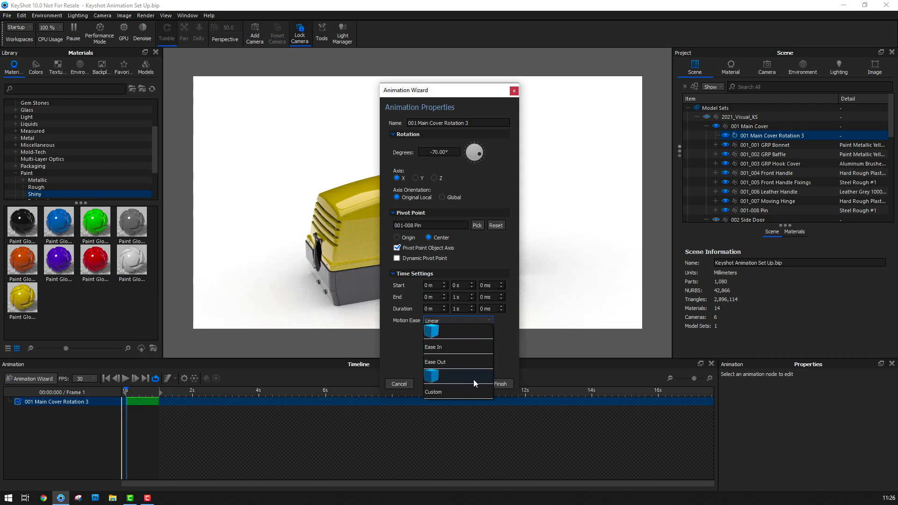
{"action": "left_click", "coordinate": [474, 380]}
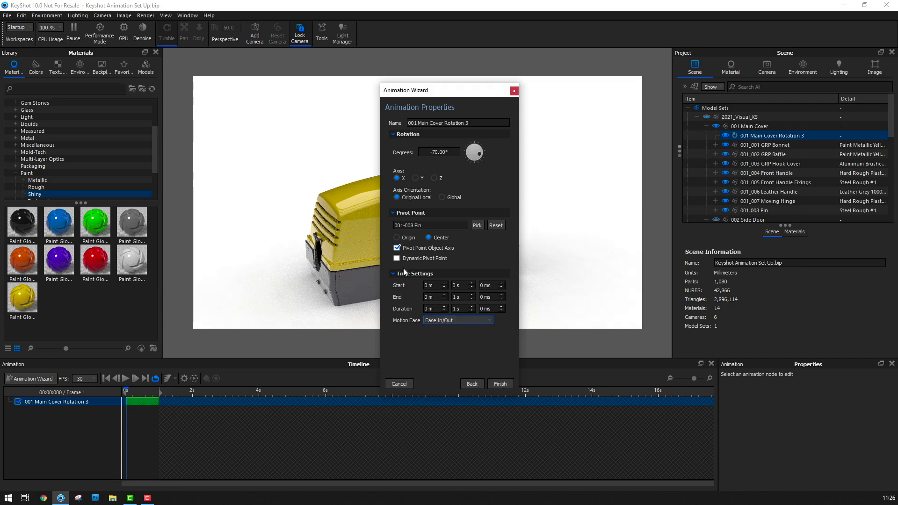
{"action": "left_click", "coordinate": [499, 383]}
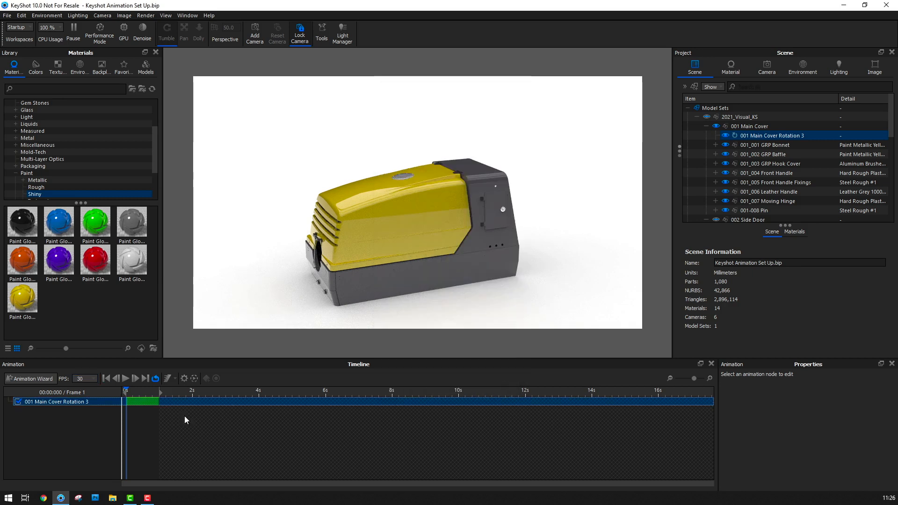
Stretch the Main Cover rotation on the timeline to end at about 15 seconds and scrub through it
{"action": "left_click_drag", "start_coordinate": [158, 401], "coordinate": [643, 406]}
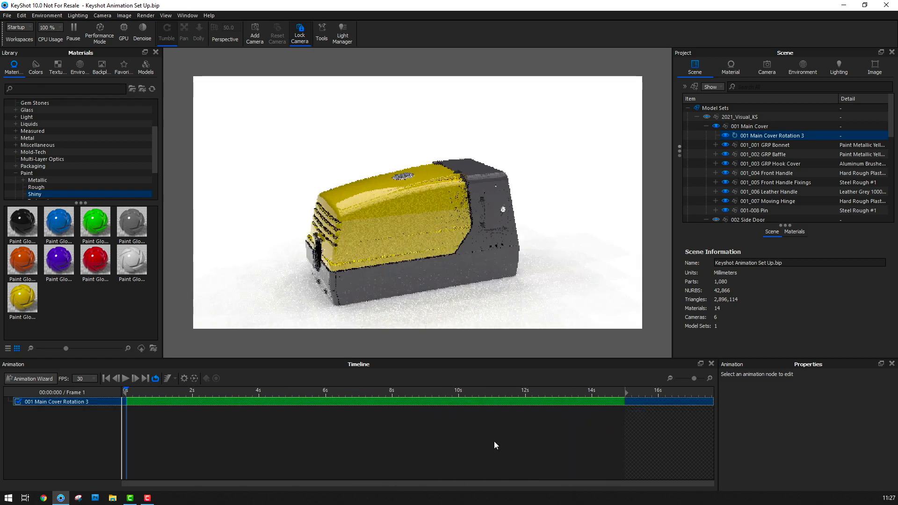
{"action": "left_click", "coordinate": [128, 390]}
{"action": "left_click_drag", "start_coordinate": [129, 390], "coordinate": [284, 411]}
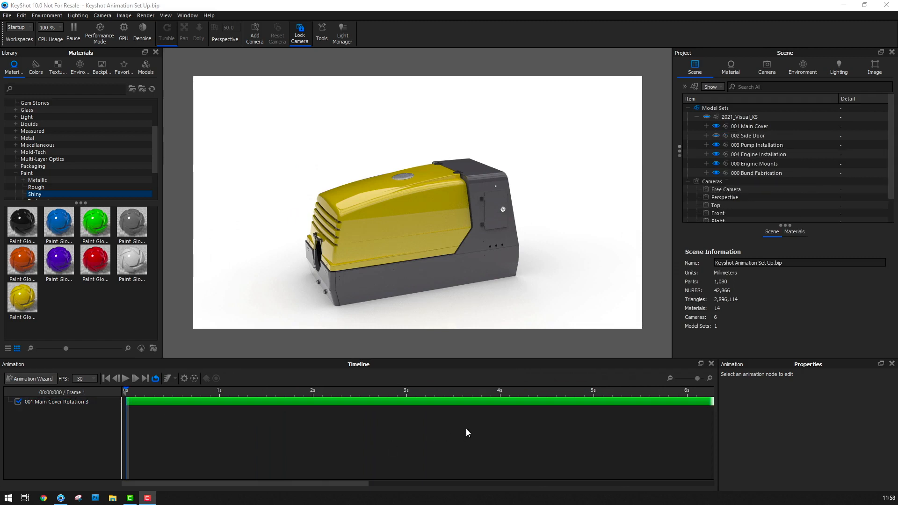
{"action": "left_click", "coordinate": [220, 401]}
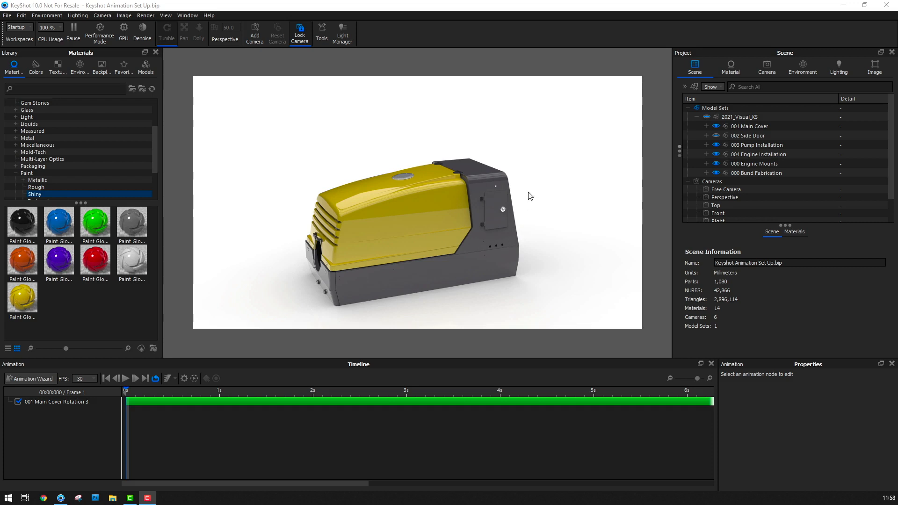
Unhide the 002-005 Helper part in the 002 Side Door group
{"action": "left_click", "coordinate": [707, 136]}
{"action": "left_click", "coordinate": [725, 183]}
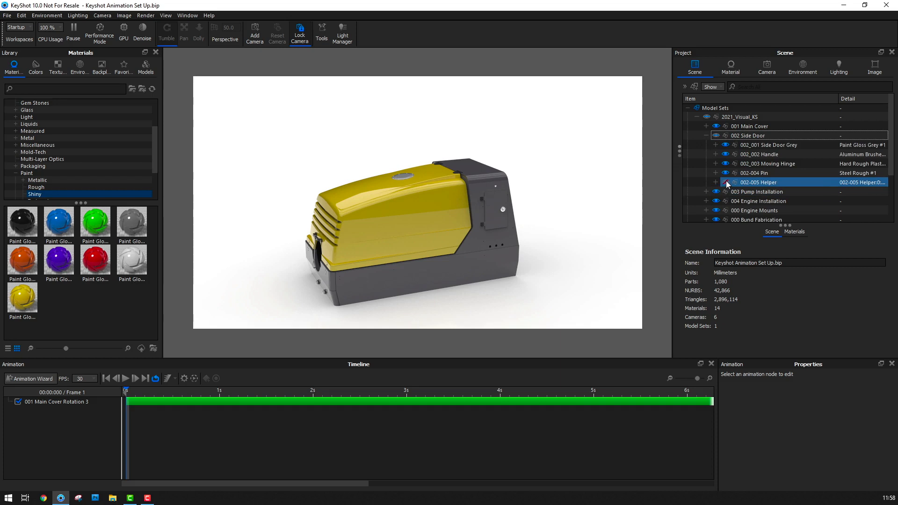
{"action": "left_click", "coordinate": [726, 183]}
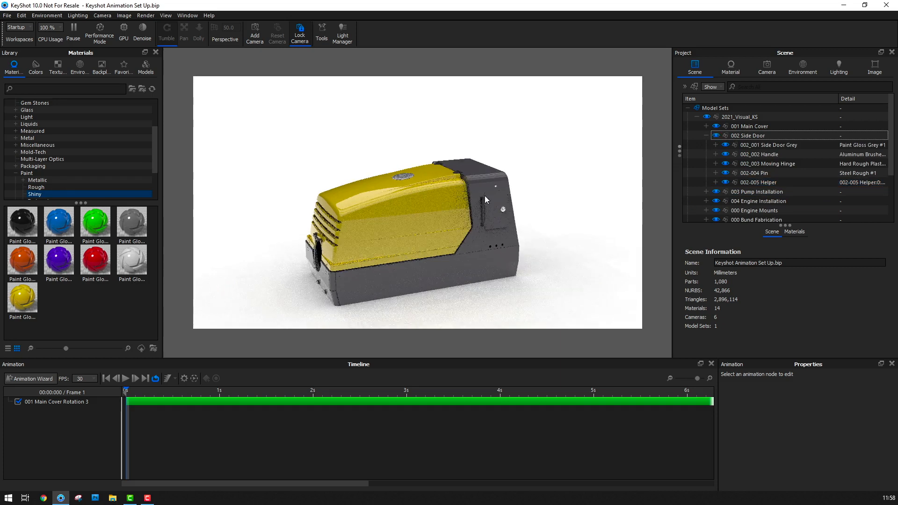
{"action": "left_click", "coordinate": [707, 136]}
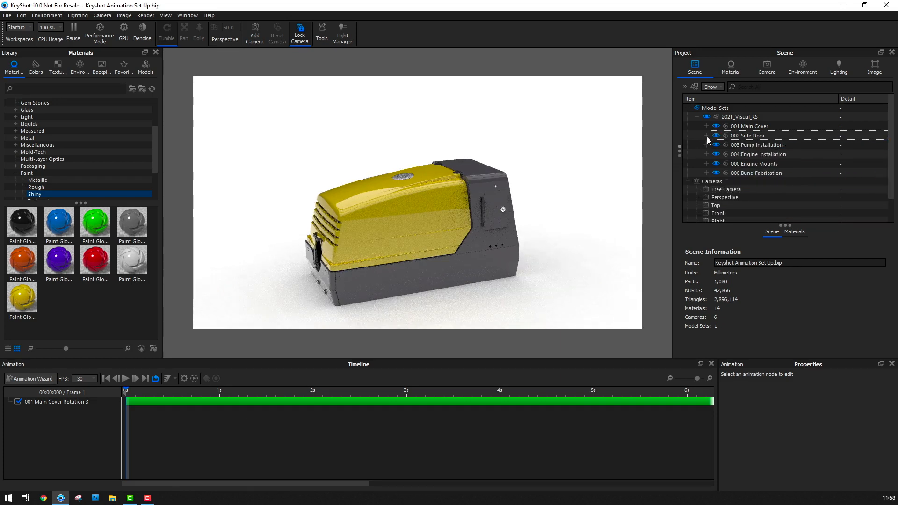
Isolate the 002 Side Door group by hiding the Main Cover, Pump Installation, Engine Installation, Engine Mounts and Bund Fabrication groups
{"action": "left_click", "coordinate": [717, 126]}
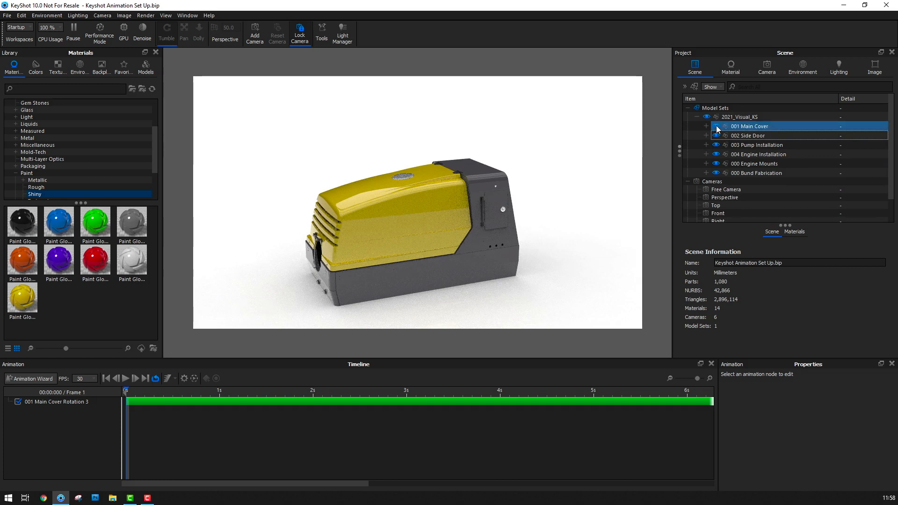
{"action": "left_click", "coordinate": [716, 127]}
{"action": "left_click", "coordinate": [720, 146]}
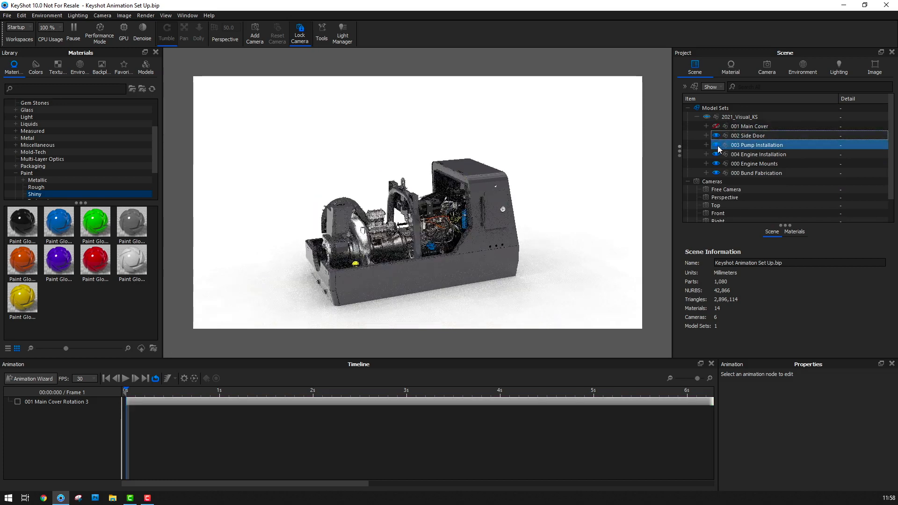
{"action": "left_click", "coordinate": [718, 145]}
{"action": "left_click", "coordinate": [715, 155]}
{"action": "left_click", "coordinate": [716, 164]}
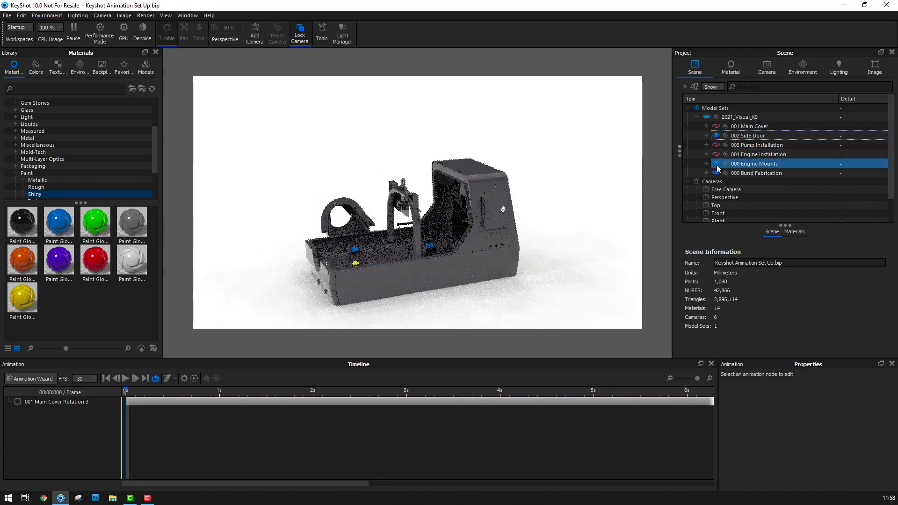
{"action": "left_click", "coordinate": [715, 173]}
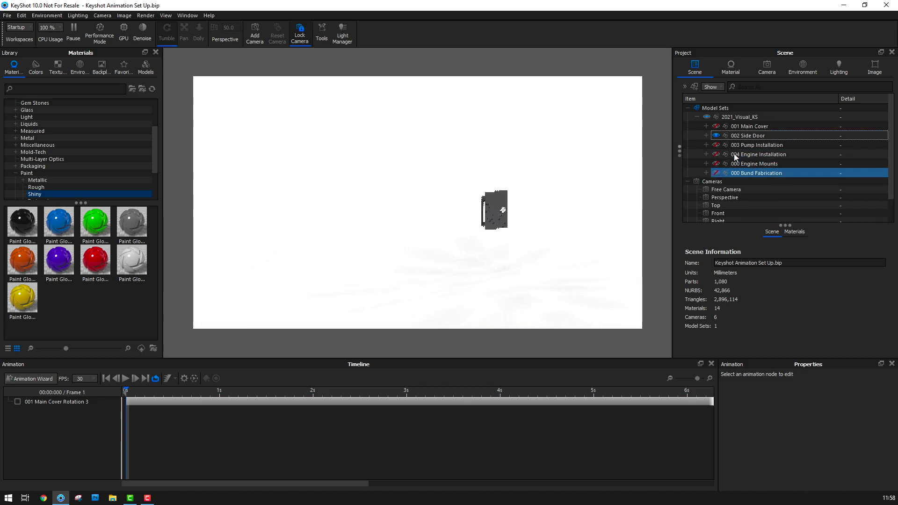
Switch to the Free Camera and bring the side door and its helper into close view
{"action": "left_click", "coordinate": [768, 68]}
{"action": "left_click", "coordinate": [731, 92]}
{"action": "left_click", "coordinate": [731, 85]}
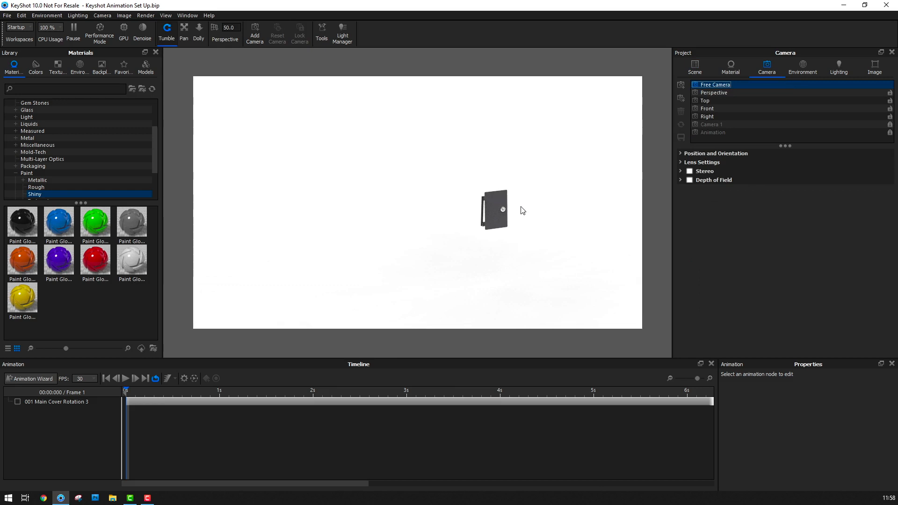
{"action": "scroll", "coordinate": [517, 210], "scroll_direction": "up", "scroll_amount": 3}
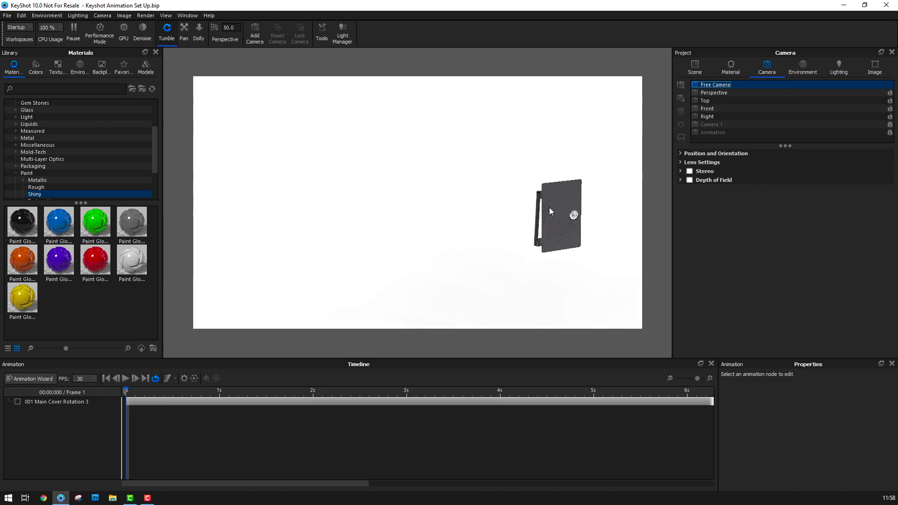
{"action": "left_click_drag", "start_coordinate": [482, 212], "coordinate": [262, 193]}
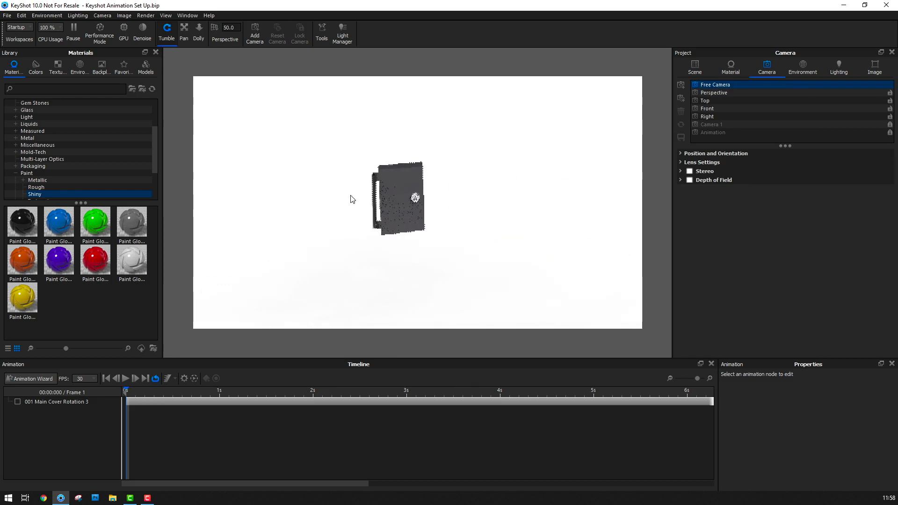
{"action": "scroll", "coordinate": [403, 202], "scroll_direction": "up", "scroll_amount": 3}
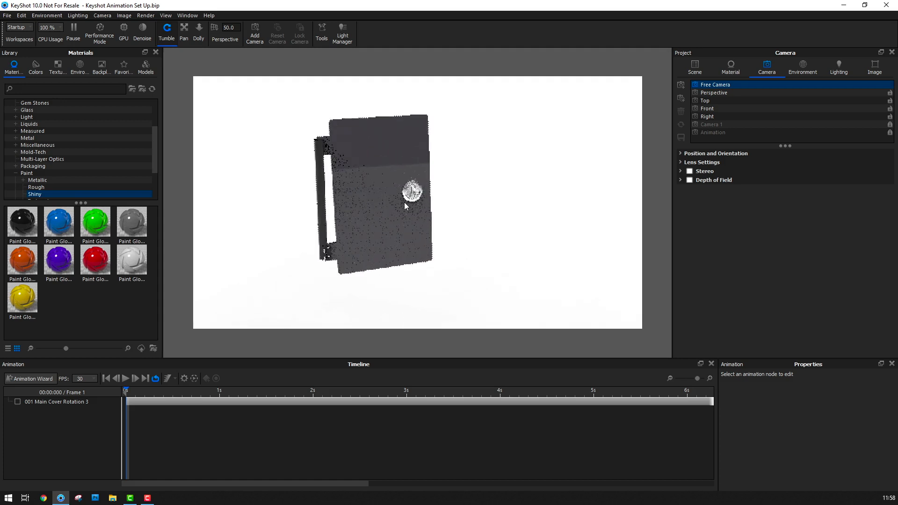
{"action": "scroll", "coordinate": [405, 202], "scroll_direction": "up", "scroll_amount": 2}
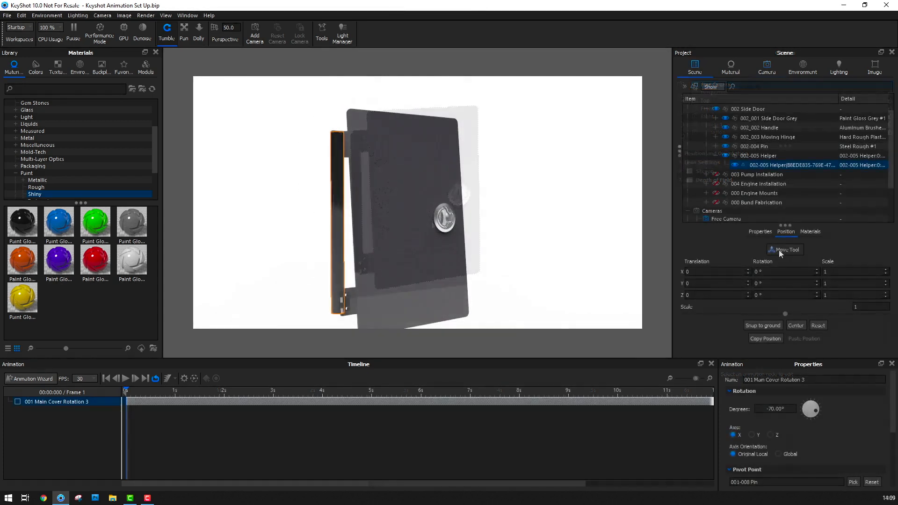
Open the Move Tool for the part inside 002-005 Helper, turn off rotation handles, and choose that same inner part as the pivot object
{"action": "left_click", "coordinate": [779, 250]}
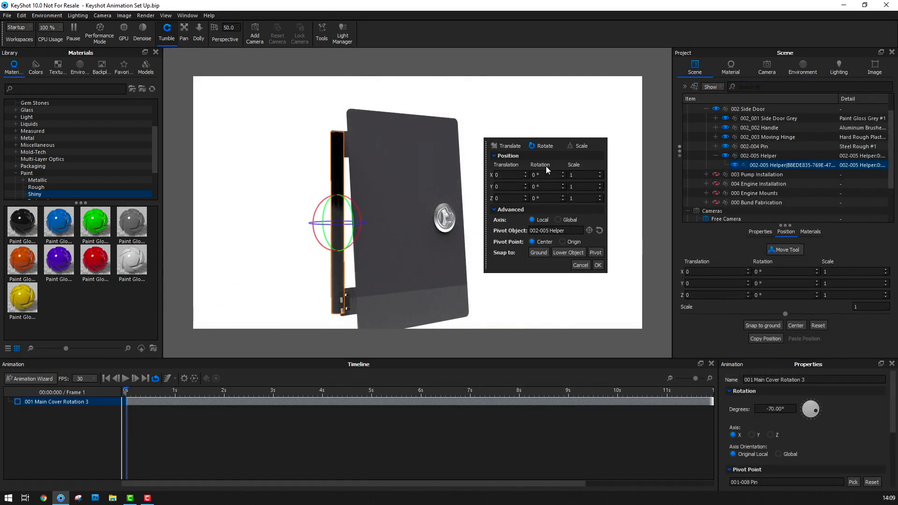
{"action": "left_click", "coordinate": [547, 146]}
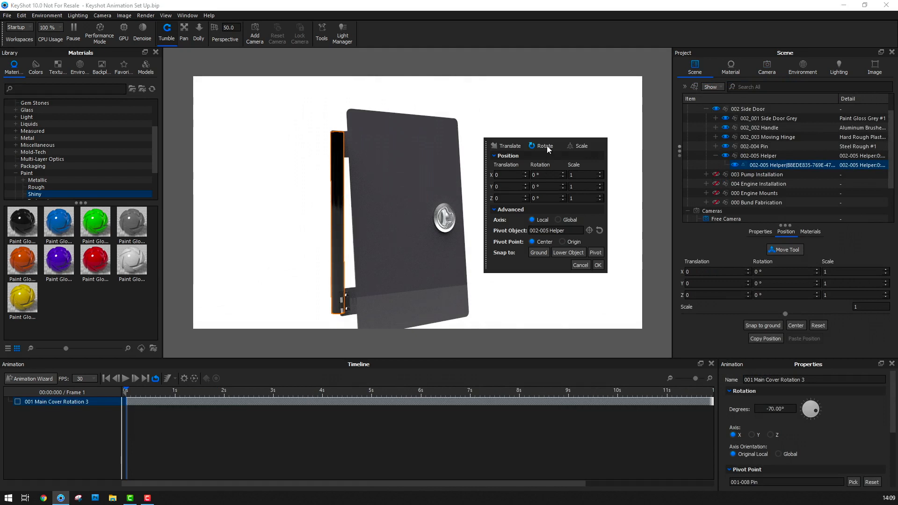
{"action": "left_click", "coordinate": [589, 230]}
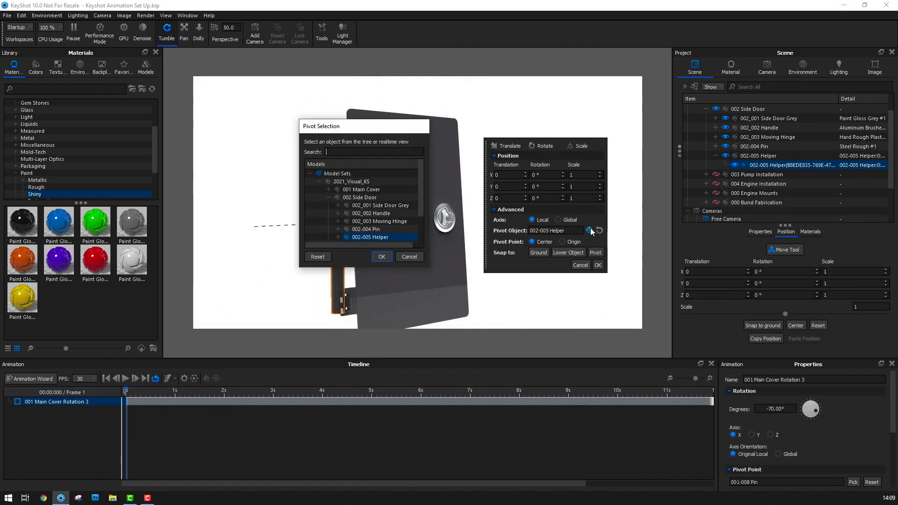
{"action": "left_click", "coordinate": [338, 237]}
{"action": "scroll", "coordinate": [340, 220], "scroll_direction": "down", "scroll_amount": 2}
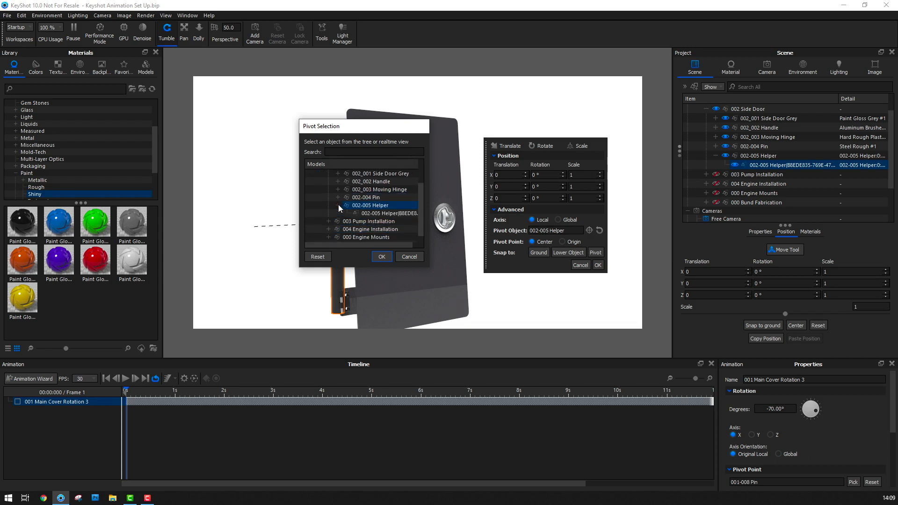
{"action": "left_click", "coordinate": [386, 214]}
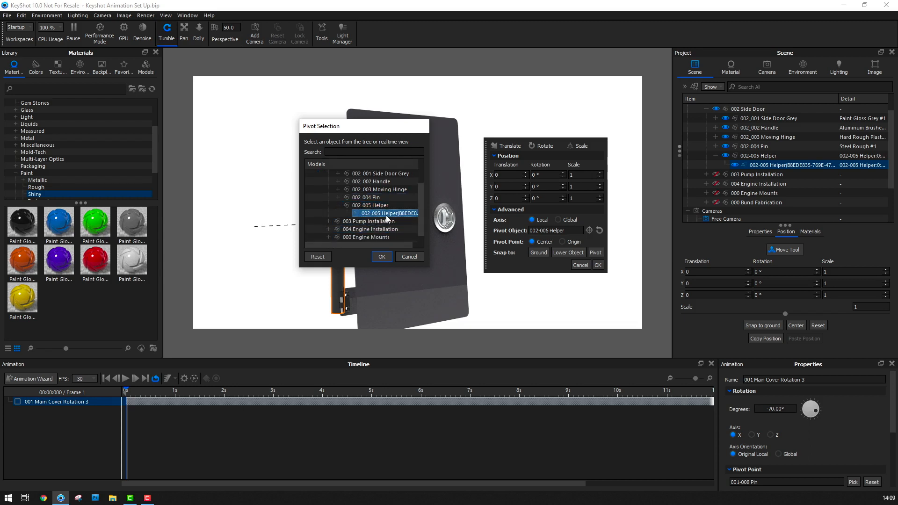
{"action": "left_click", "coordinate": [386, 258]}
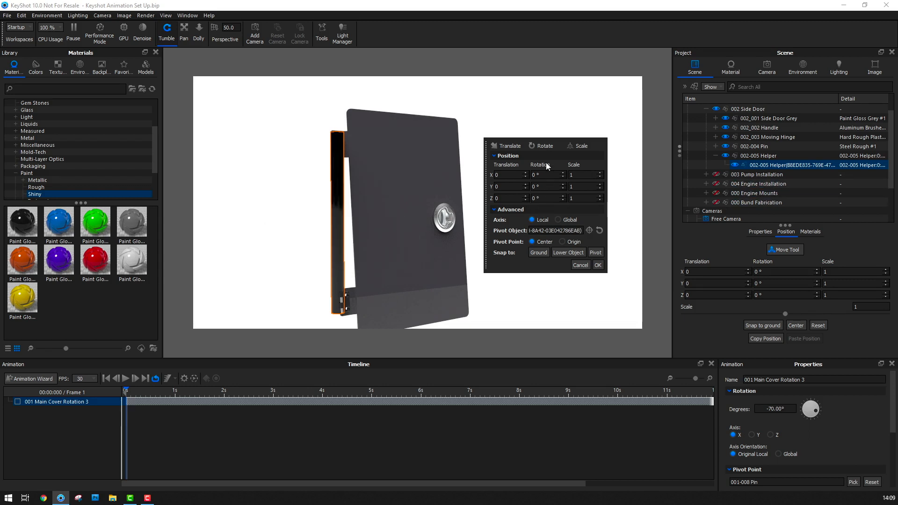
Rotate the inner 002-005 Helper part by -5° about its local Y axis
{"action": "left_click", "coordinate": [544, 146]}
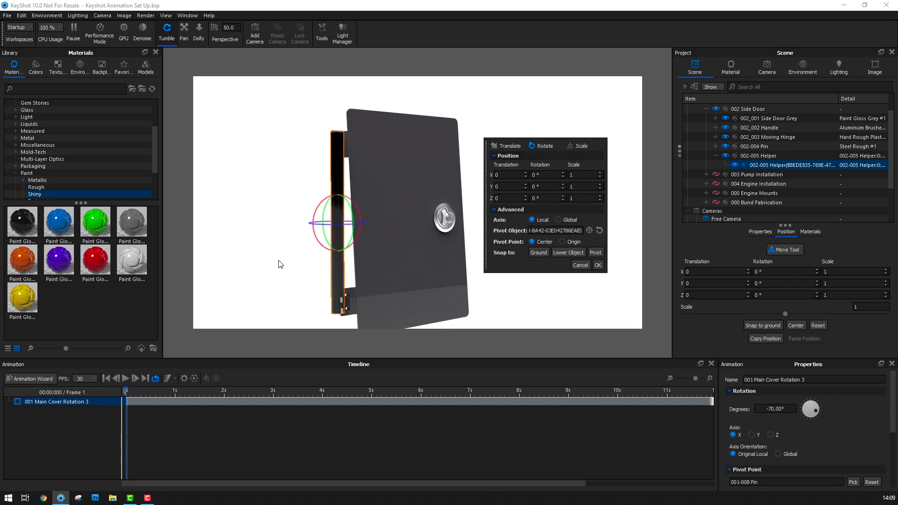
{"action": "left_click_drag", "start_coordinate": [297, 266], "coordinate": [327, 274]}
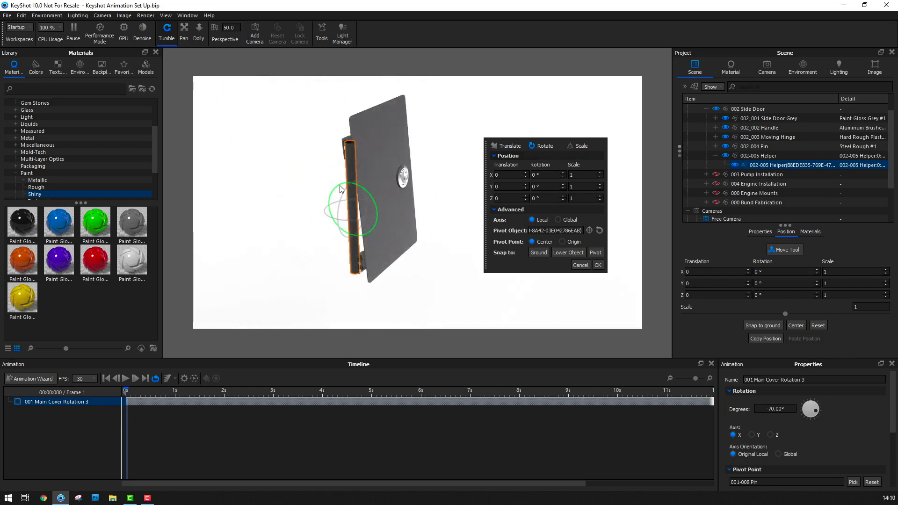
{"action": "left_click_drag", "start_coordinate": [338, 187], "coordinate": [338, 186]}
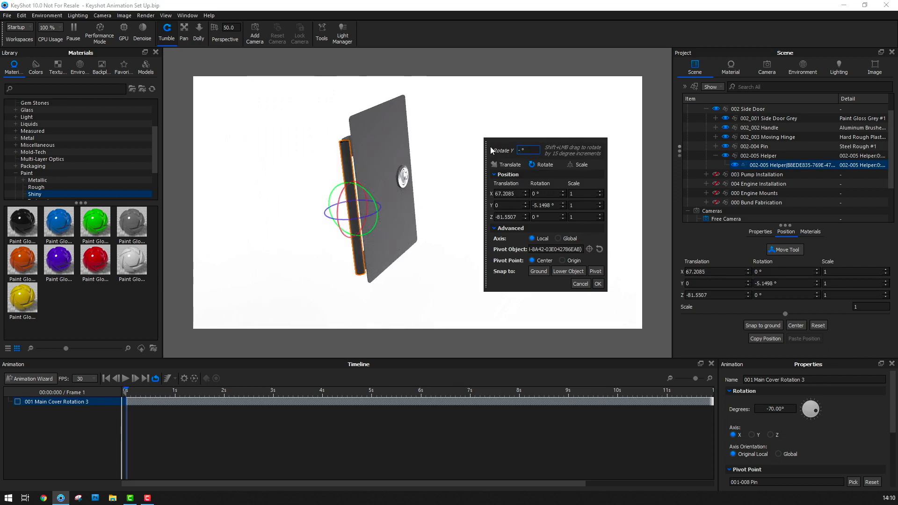
{"action": "type", "text": "5"}
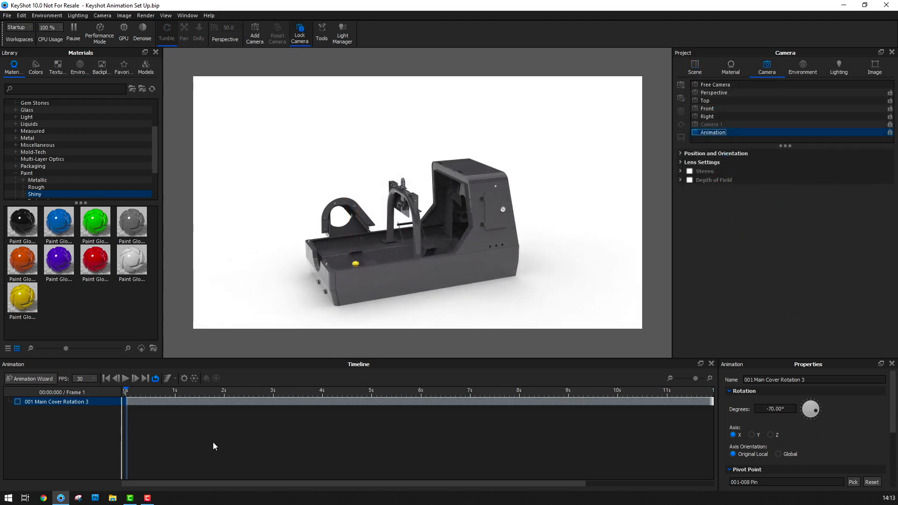
Start a new Rotation animation for the 002 Side Door group
{"action": "left_click", "coordinate": [46, 378]}
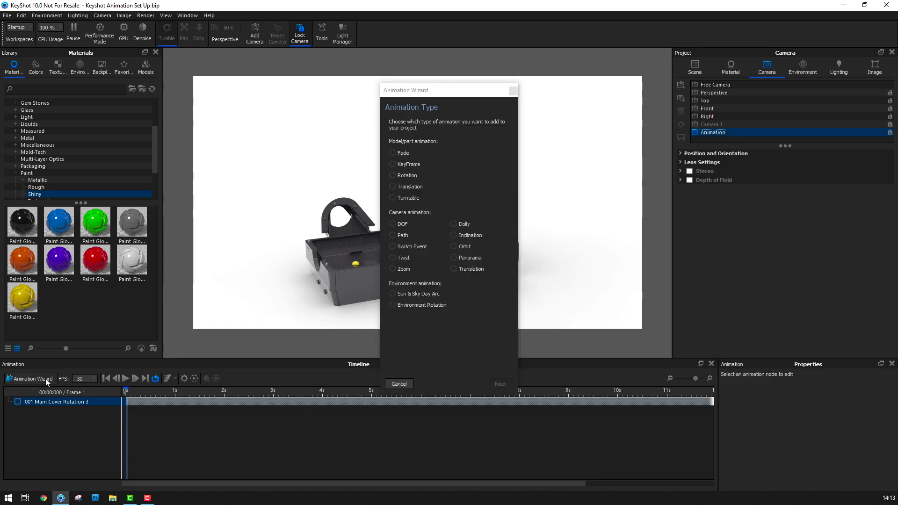
{"action": "left_click", "coordinate": [393, 175]}
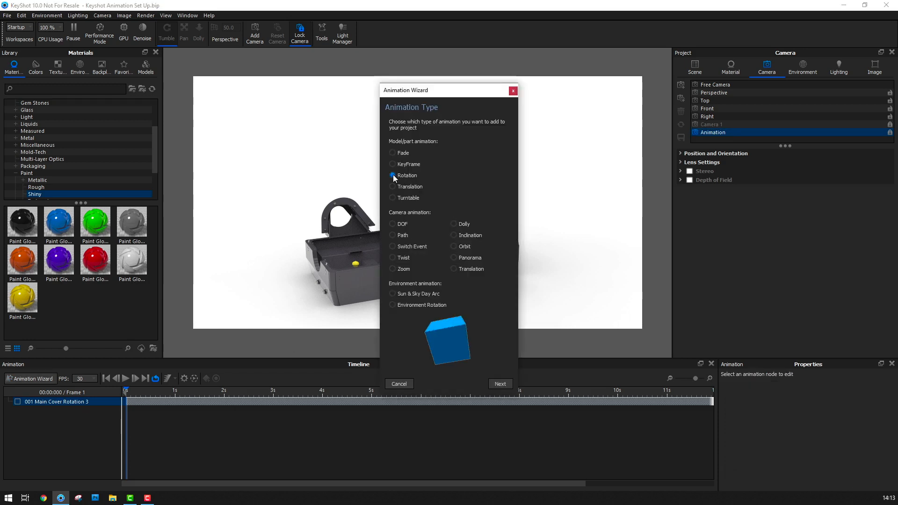
{"action": "left_click", "coordinate": [500, 384]}
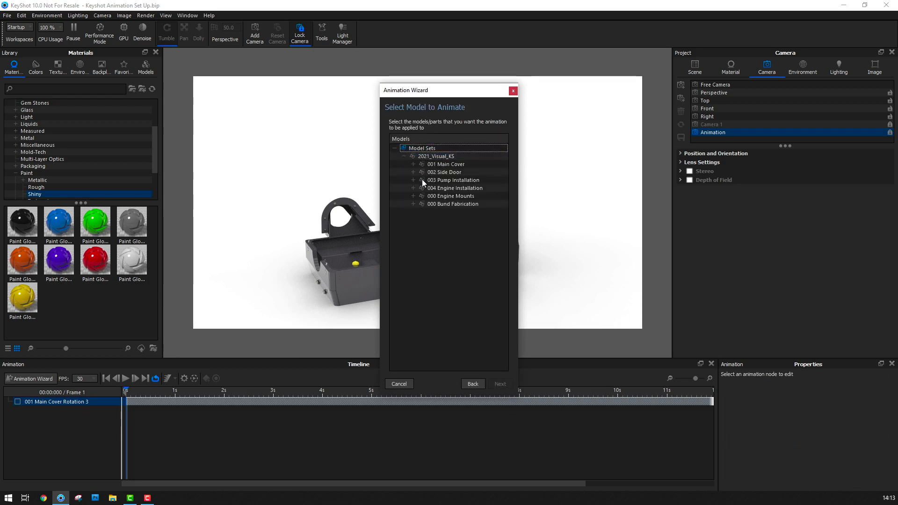
{"action": "left_click", "coordinate": [454, 174]}
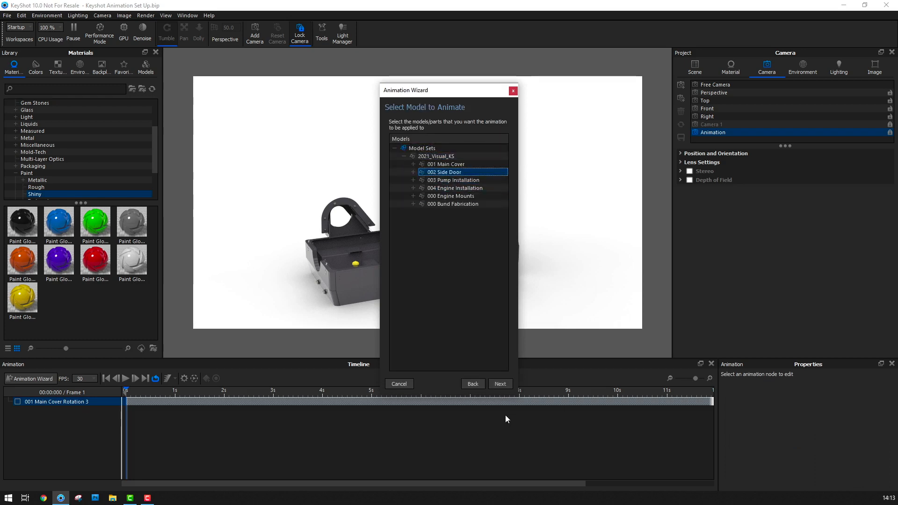
{"action": "left_click", "coordinate": [500, 384]}
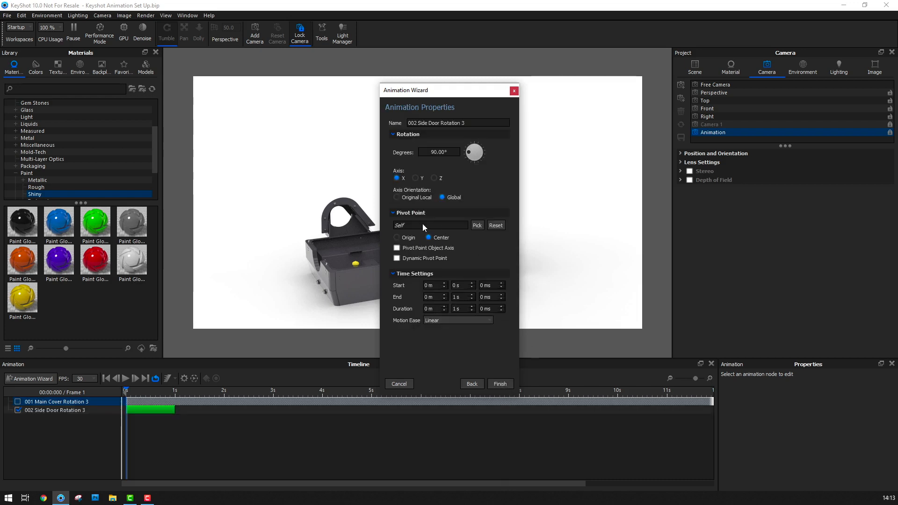
Set the animation's pivot point to the inner part of 002-005 Helper in the 002 Side Door group
{"action": "left_click_drag", "start_coordinate": [449, 93], "coordinate": [217, 77]}
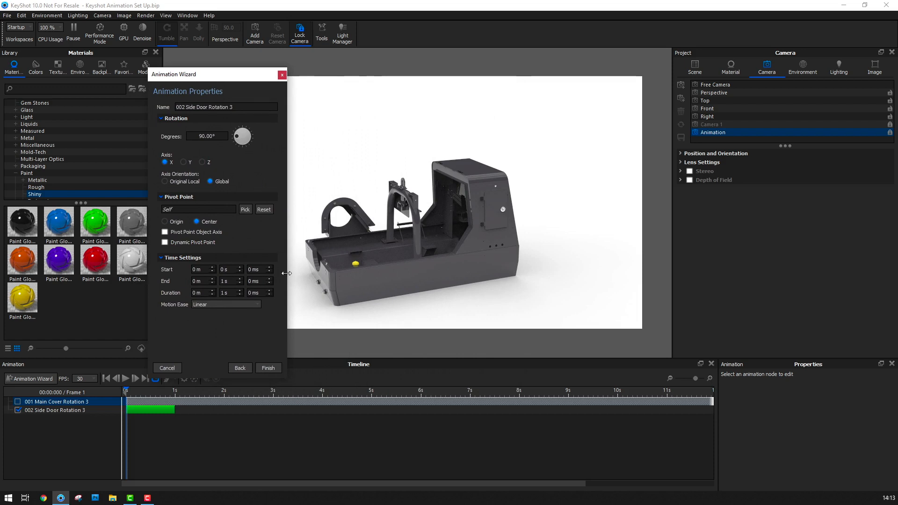
{"action": "left_click", "coordinate": [246, 209]}
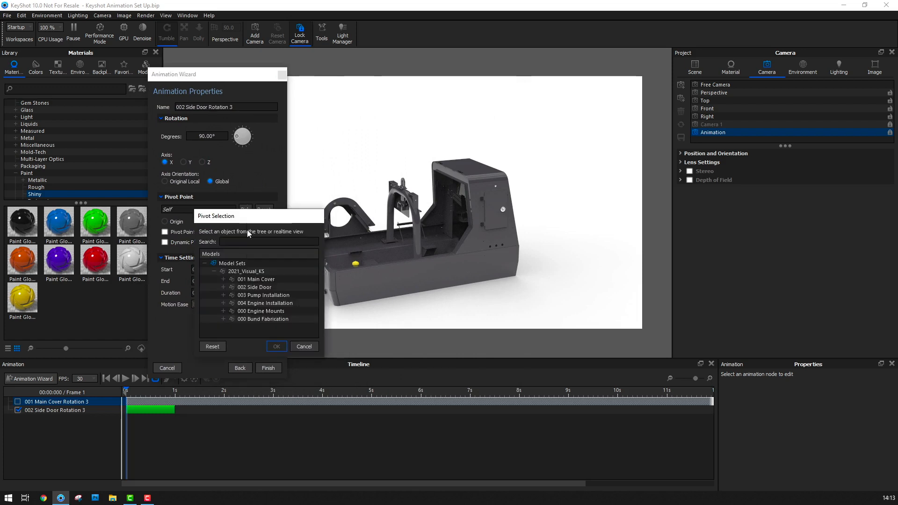
{"action": "left_click", "coordinate": [223, 287]}
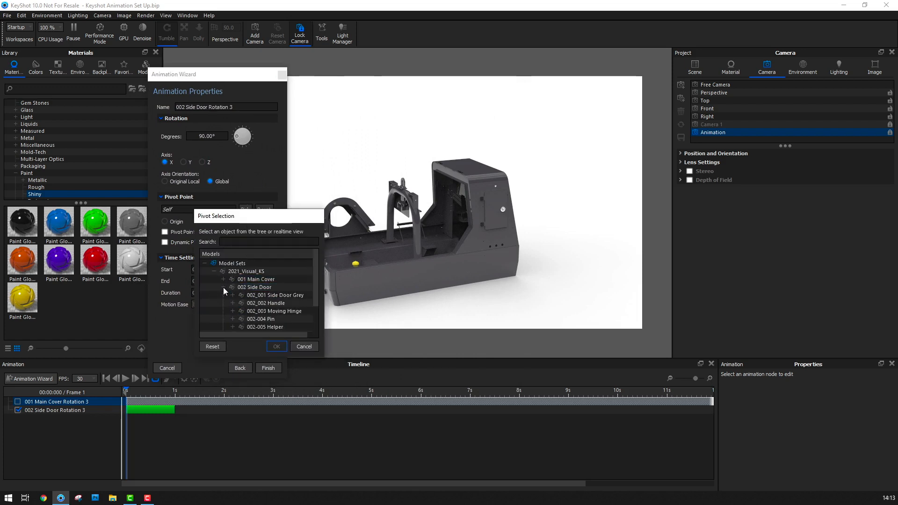
{"action": "scroll", "coordinate": [265, 294], "scroll_direction": "down", "scroll_amount": 1}
{"action": "left_click", "coordinate": [231, 303]}
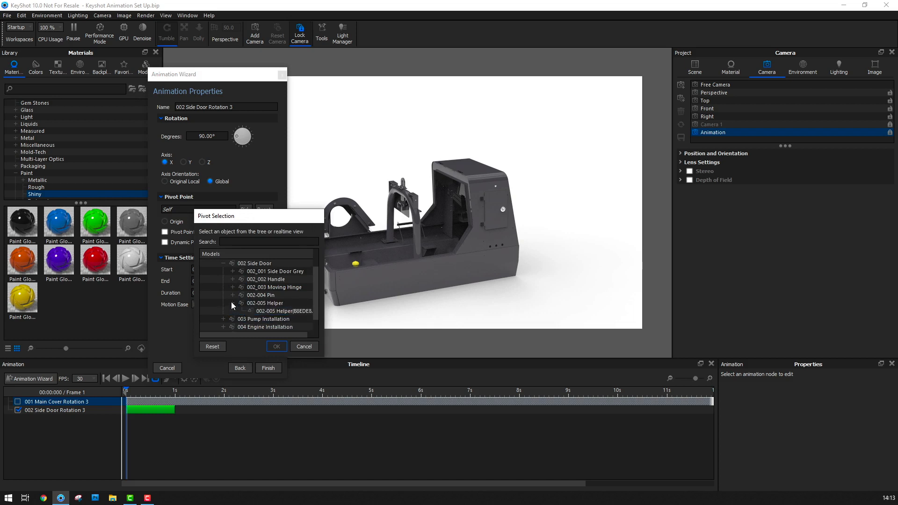
{"action": "left_click", "coordinate": [281, 311]}
{"action": "left_click", "coordinate": [277, 346]}
Set the side door rotation to -70° about the Z axis and finish creating the animation
{"action": "left_click", "coordinate": [202, 162]}
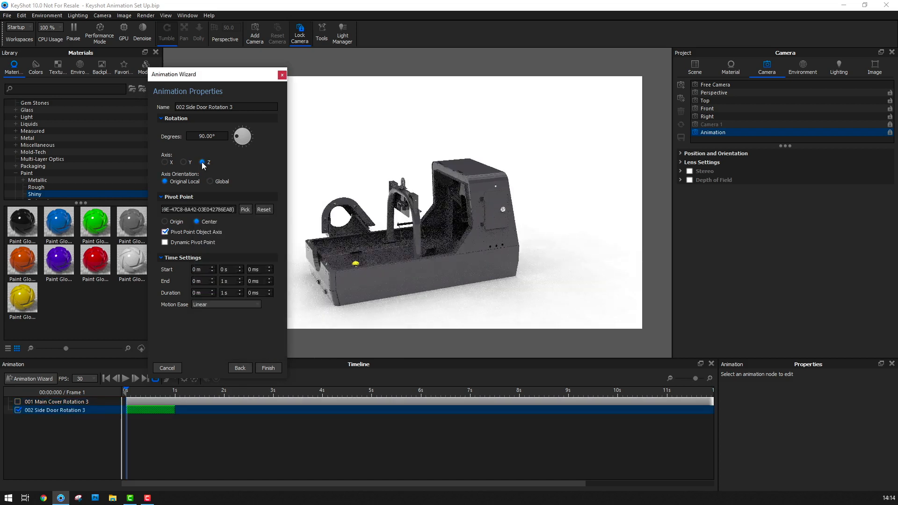
{"action": "left_click_drag", "start_coordinate": [199, 136], "coordinate": [245, 141]}
{"action": "type", "text": "-7"}
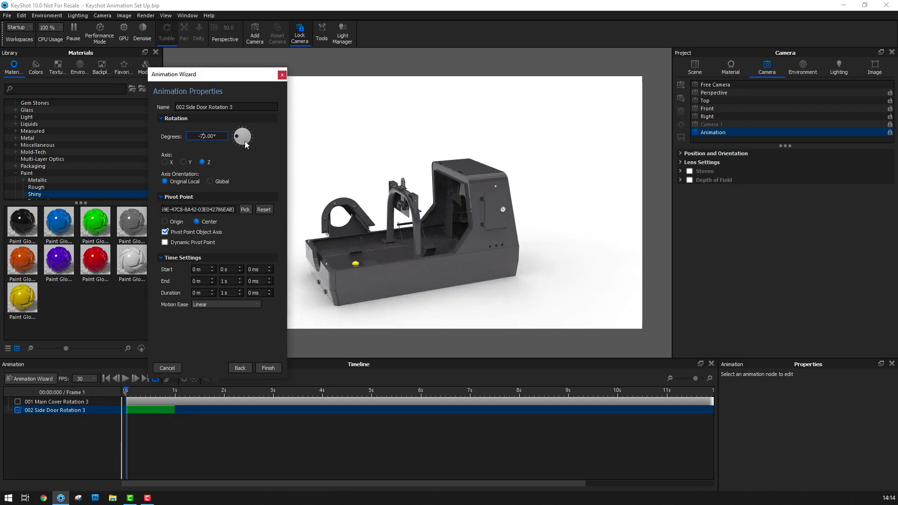
{"action": "left_click", "coordinate": [268, 368]}
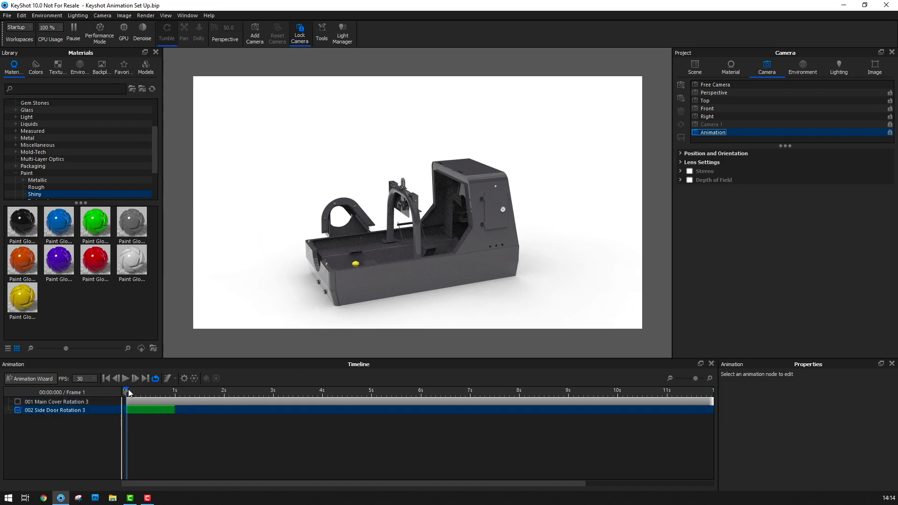
Examine the side door's swing from above in the Geometry View with the Free Camera active, finishing back on the Animation camera
{"action": "left_click_drag", "start_coordinate": [129, 392], "coordinate": [167, 391]}
{"action": "left_click", "coordinate": [720, 86]}
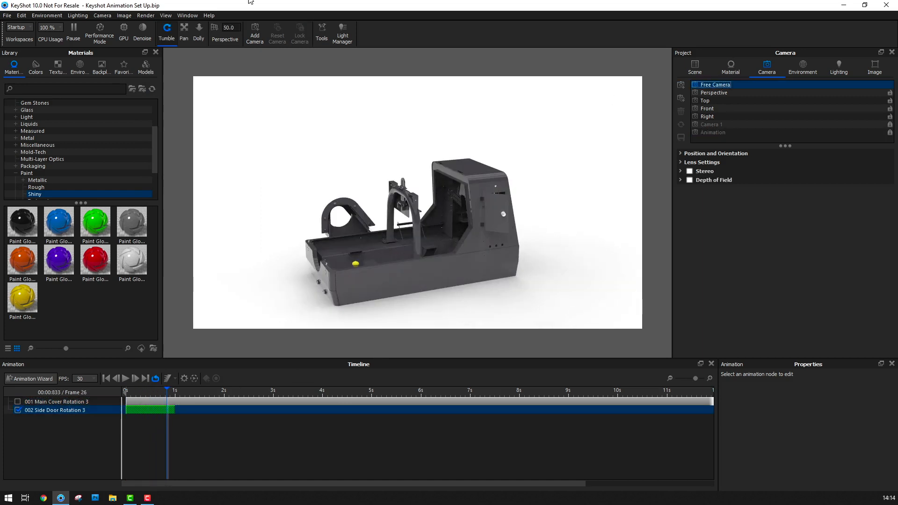
{"action": "left_click", "coordinate": [188, 16]}
{"action": "left_click", "coordinate": [200, 121]}
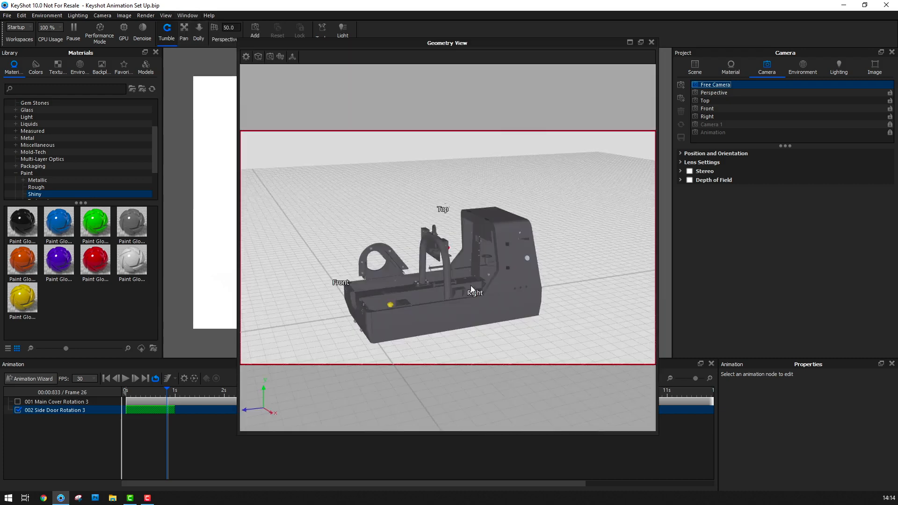
{"action": "scroll", "coordinate": [496, 287], "scroll_direction": "up", "scroll_amount": 5}
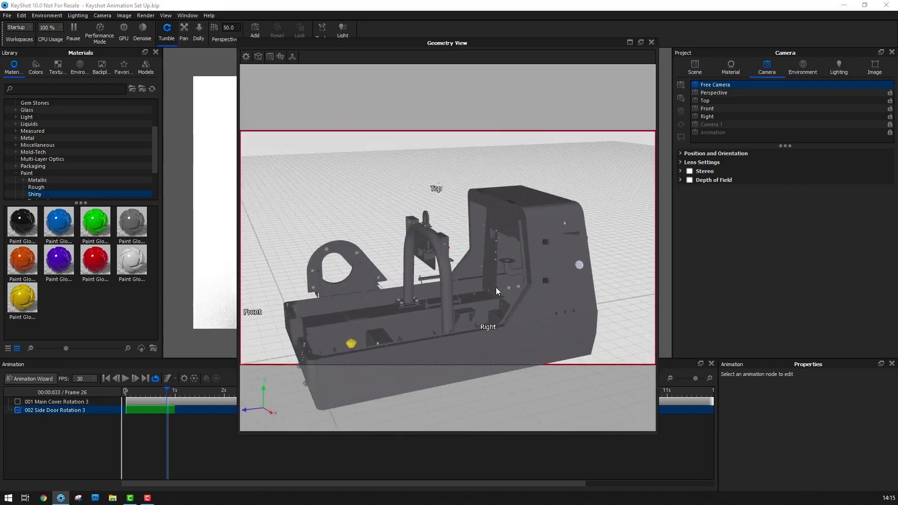
{"action": "scroll", "coordinate": [496, 287], "scroll_direction": "up", "scroll_amount": 2}
{"action": "middle_click_drag", "start_coordinate": [503, 282], "coordinate": [380, 246]}
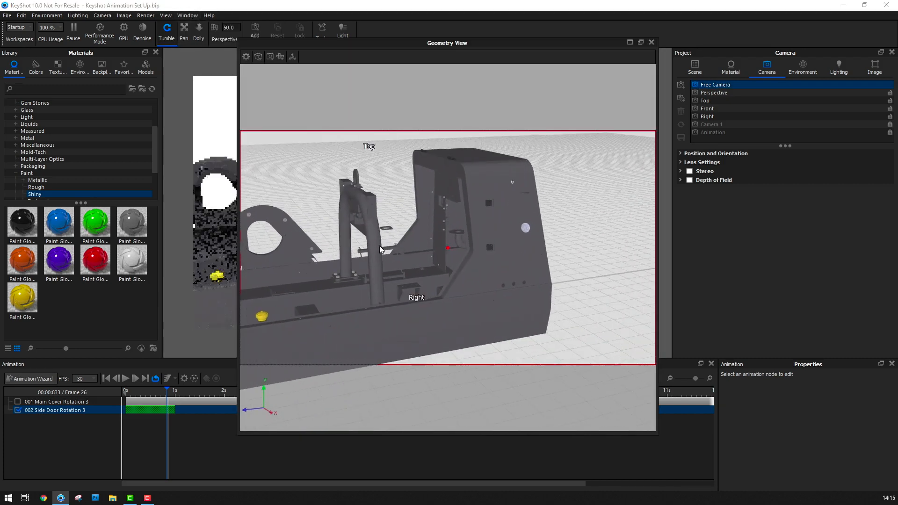
{"action": "left_click_drag", "start_coordinate": [538, 246], "coordinate": [562, 266]}
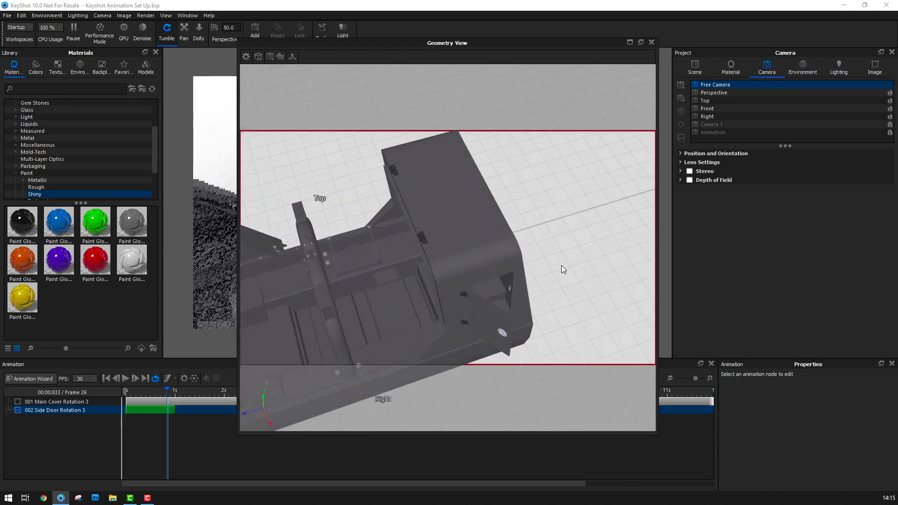
{"action": "left_click_drag", "start_coordinate": [470, 263], "coordinate": [461, 192]}
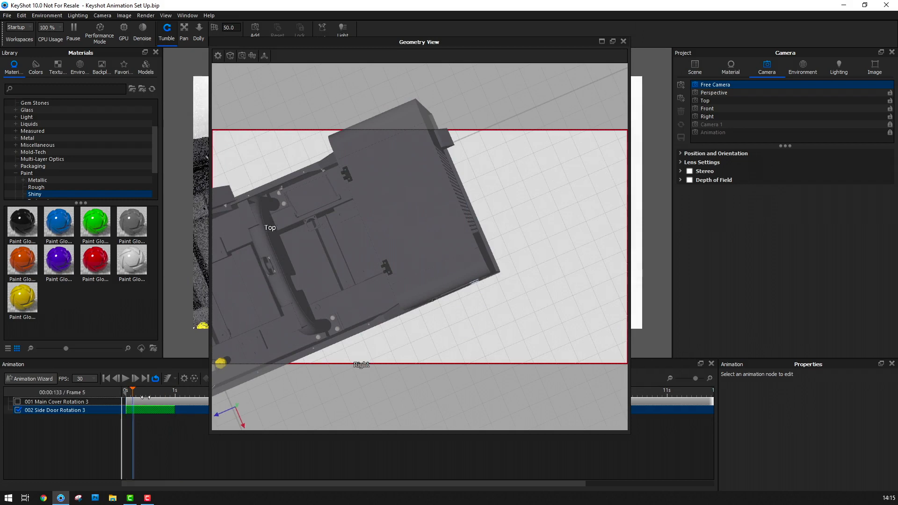
{"action": "left_click_drag", "start_coordinate": [145, 397], "coordinate": [175, 398]}
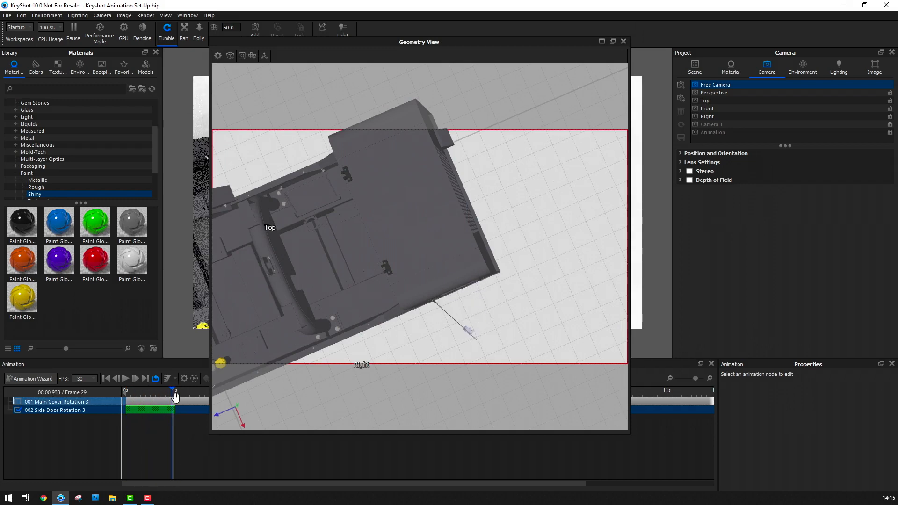
{"action": "left_click", "coordinate": [623, 43]}
{"action": "left_click", "coordinate": [728, 134]}
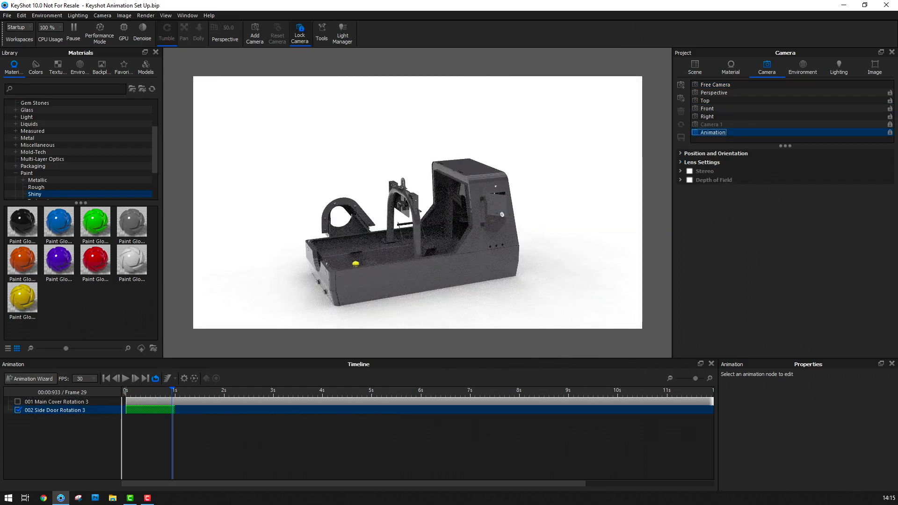
Adjust the 002 Side Door rotation on the timeline to run from about 4 s to about 11 s
{"action": "left_click", "coordinate": [176, 410]}
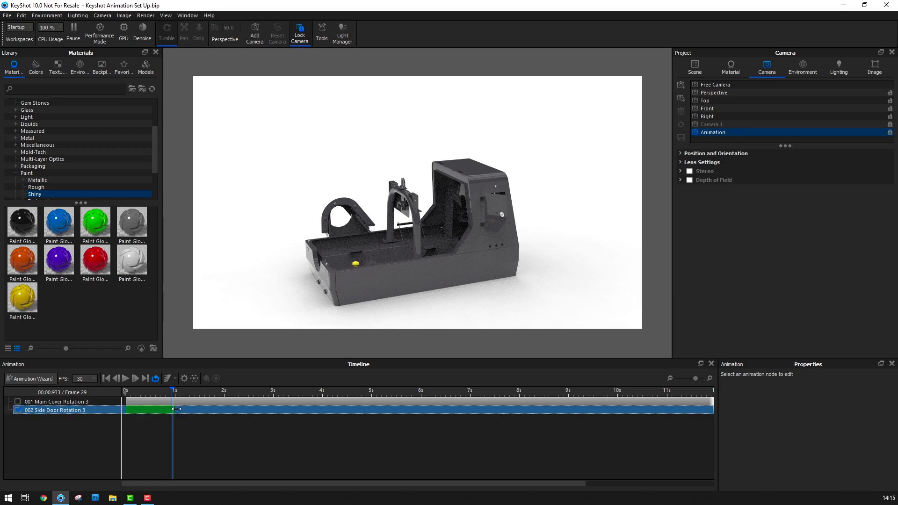
{"action": "left_click_drag", "start_coordinate": [176, 410], "coordinate": [670, 410]}
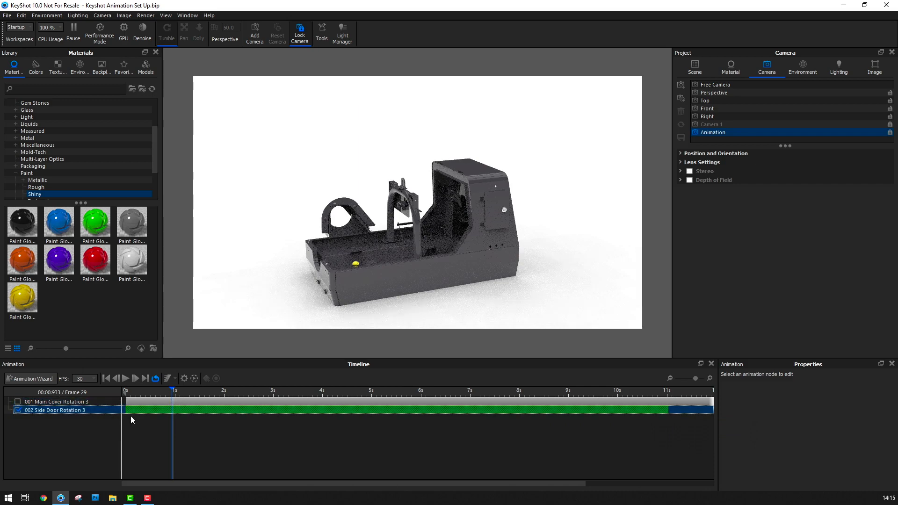
{"action": "left_click_drag", "start_coordinate": [126, 410], "coordinate": [323, 412]}
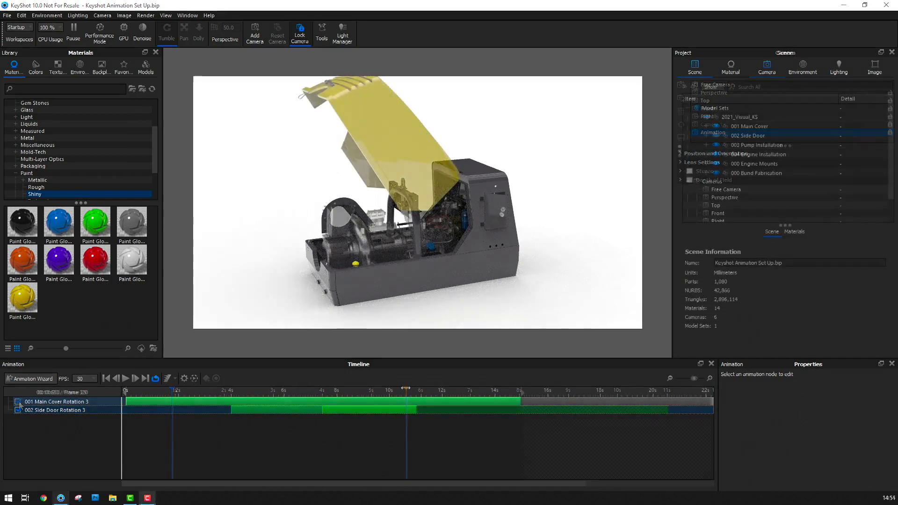
Move the playhead to 8 s and start a Fade animation for the 001 Main Cover group there
{"action": "left_click_drag", "start_coordinate": [410, 394], "coordinate": [269, 424]}
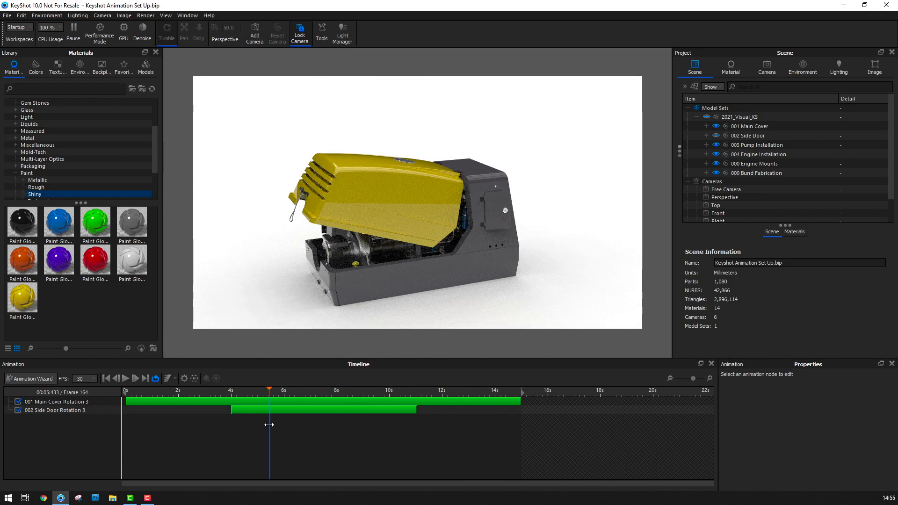
{"action": "left_click_drag", "start_coordinate": [269, 424], "coordinate": [337, 414]}
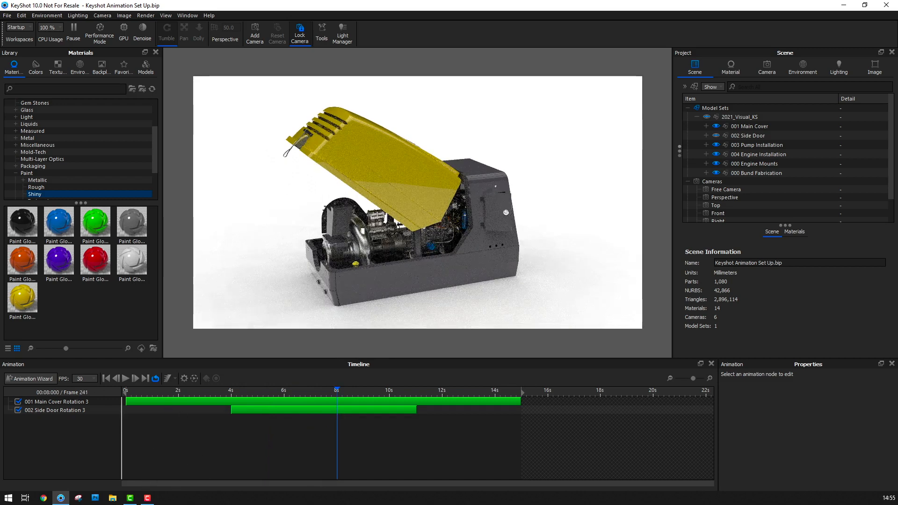
{"action": "left_click", "coordinate": [46, 380]}
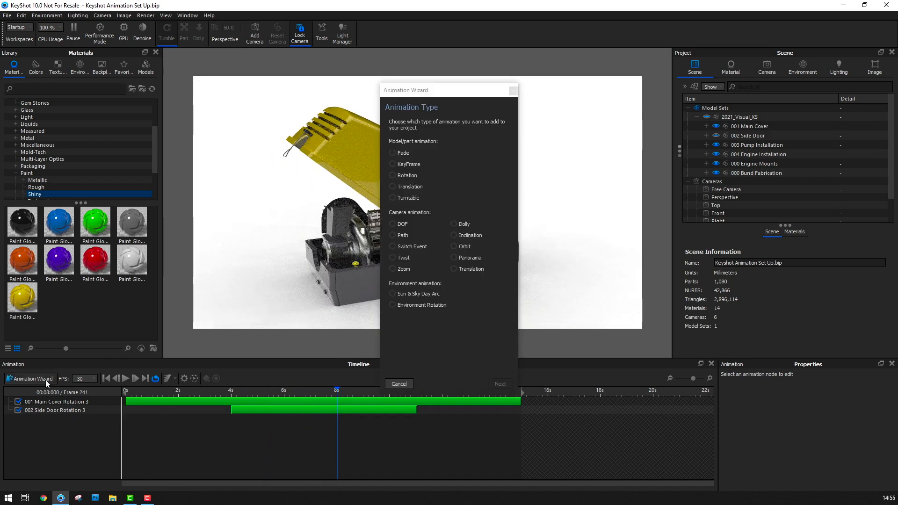
{"action": "left_click", "coordinate": [394, 153]}
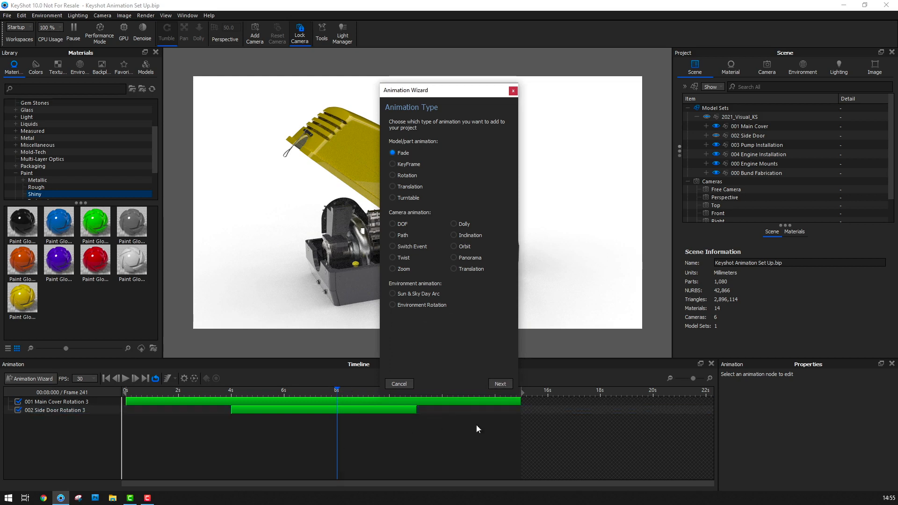
{"action": "left_click", "coordinate": [500, 384]}
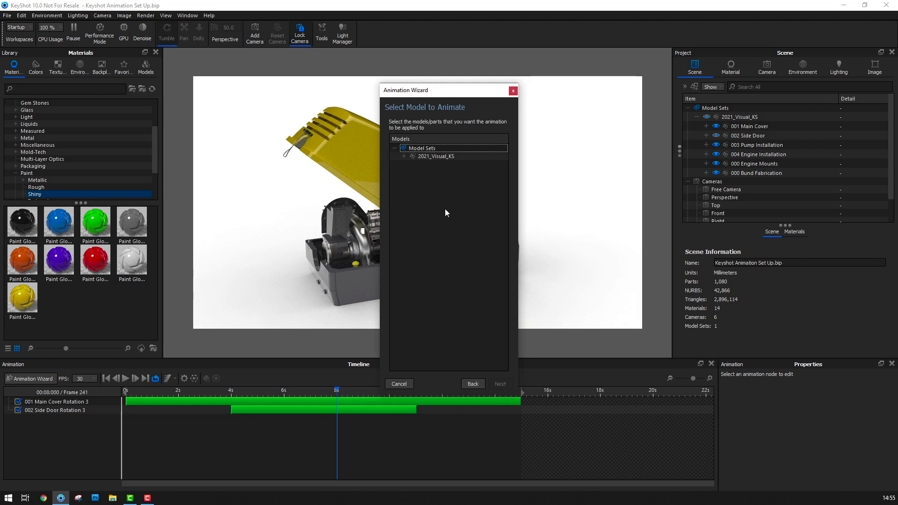
{"action": "left_click", "coordinate": [403, 156]}
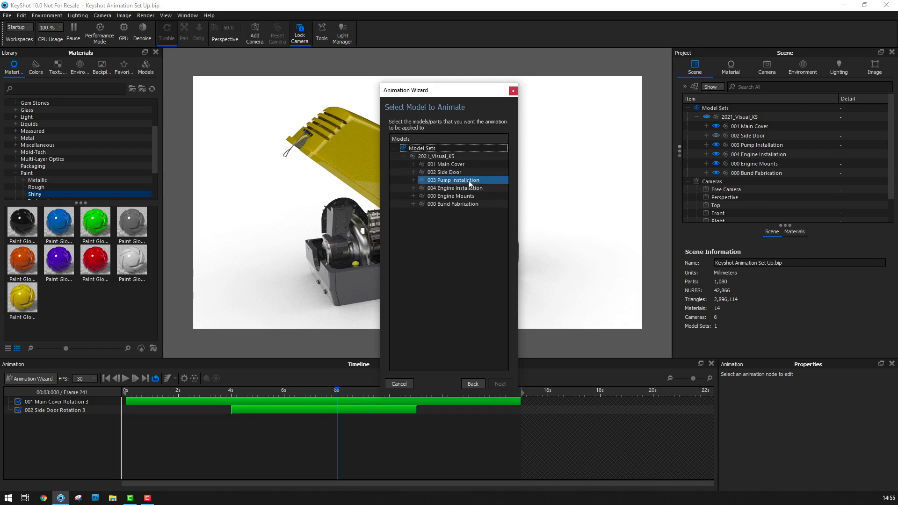
{"action": "left_click", "coordinate": [458, 165]}
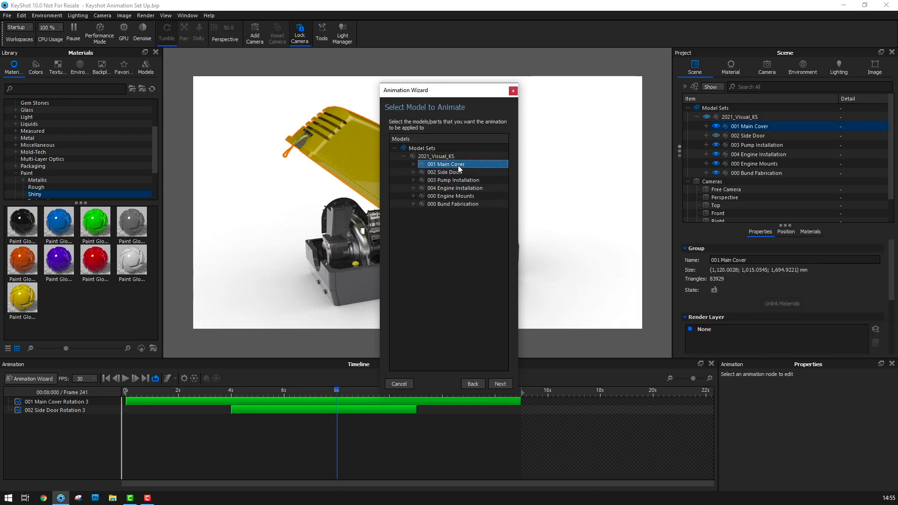
{"action": "left_click", "coordinate": [501, 384]}
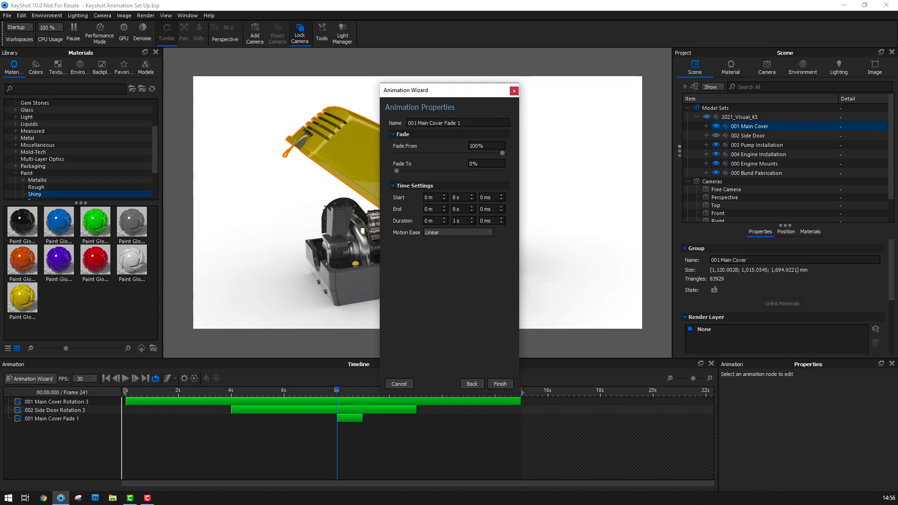
Set the main cover fade's duration to 5 s, finish creating the animation, and scrub the timeline back to about 2 s
{"action": "left_click", "coordinate": [454, 221]}
{"action": "type", "text": "5"}
{"action": "left_click", "coordinate": [500, 385]}
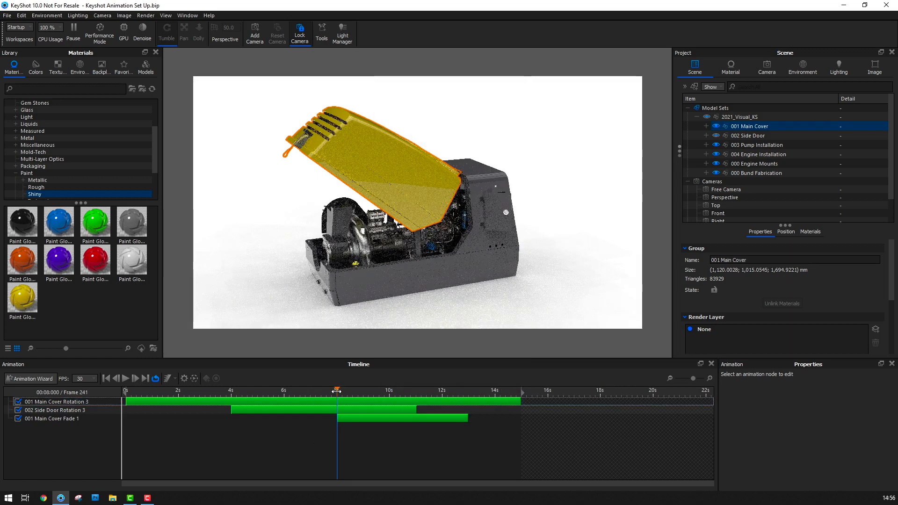
{"action": "left_click_drag", "start_coordinate": [336, 391], "coordinate": [189, 420]}
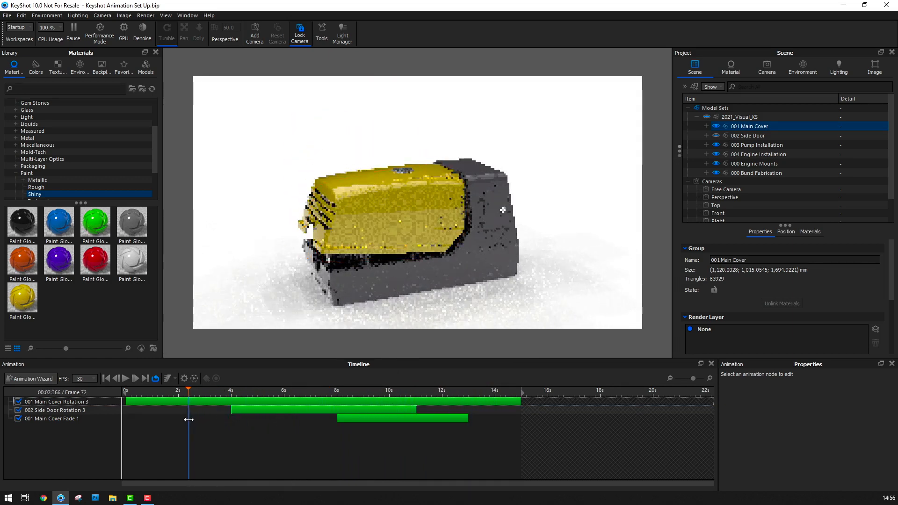
Rename the main cover fade animation as 003 Cover Fade
{"action": "left_click", "coordinate": [40, 418]}
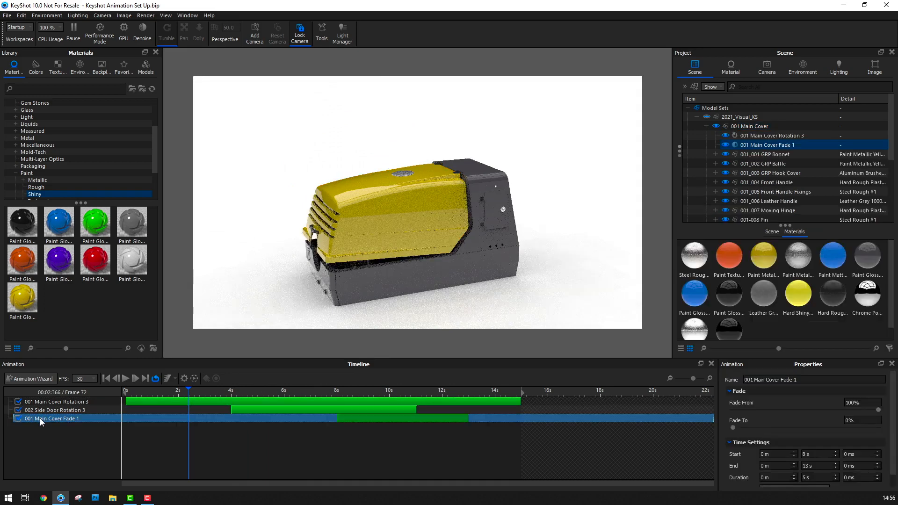
{"action": "double_click", "coordinate": [40, 418]}
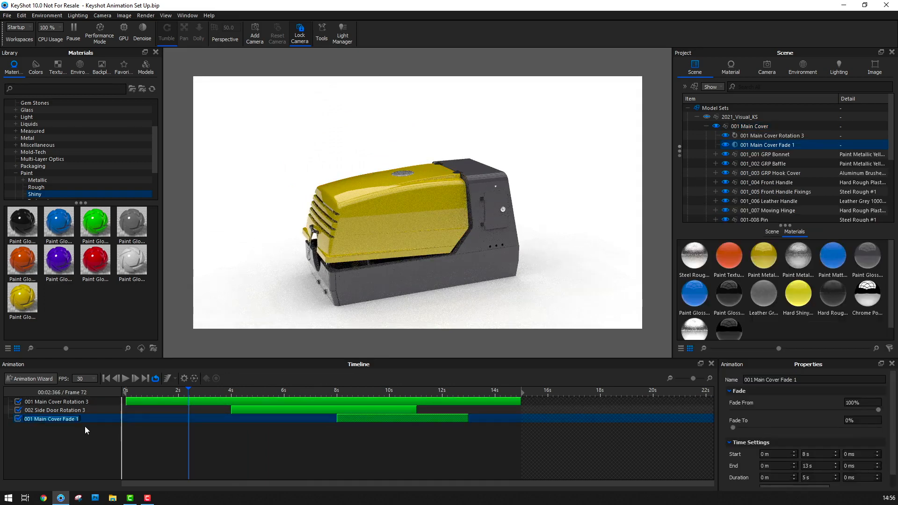
{"action": "type", "text": "003 Cover Fade"}
{"action": "key", "text": "Return"}
{"action": "left_click", "coordinate": [82, 433]}
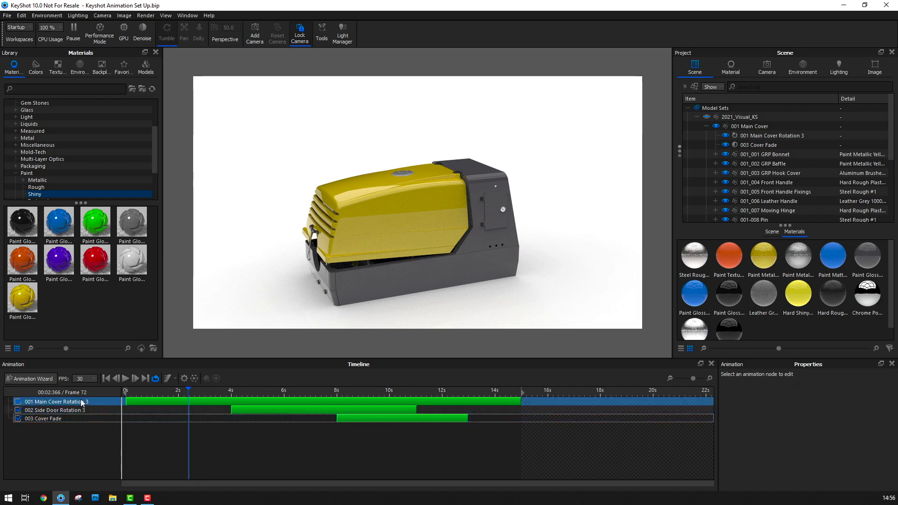
{"action": "left_click", "coordinate": [364, 419]}
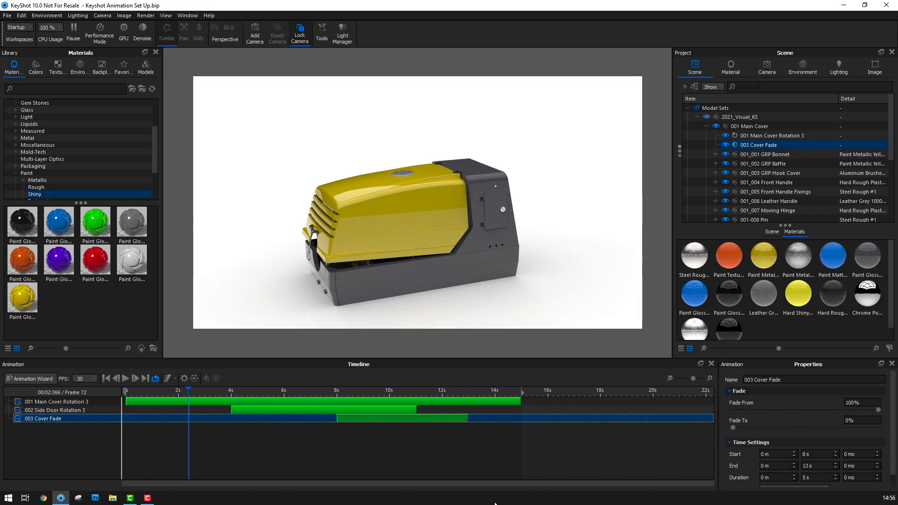
{"action": "left_click", "coordinate": [66, 450]}
Move the playhead to 9 s and start a Translation animation for the 003_002 Front Coupling Box in the pump installation
{"action": "left_click_drag", "start_coordinate": [189, 390], "coordinate": [349, 384]}
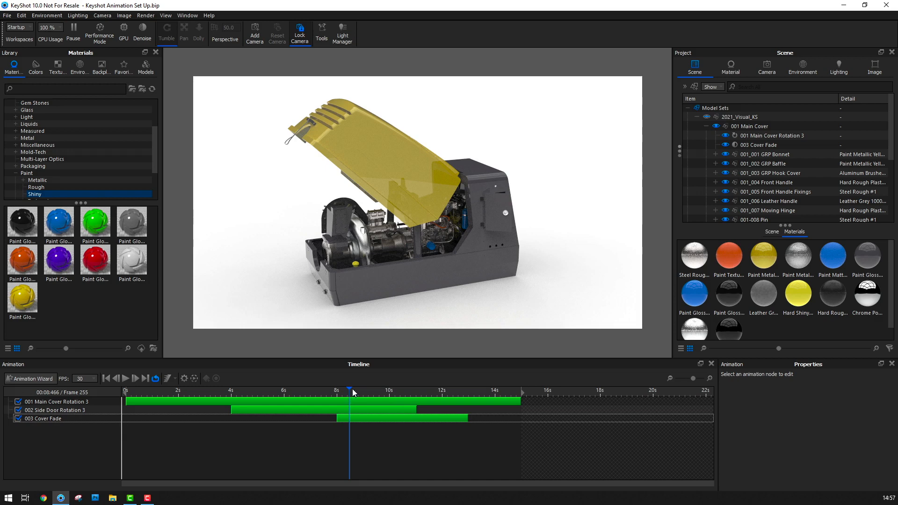
{"action": "left_click_drag", "start_coordinate": [350, 389], "coordinate": [364, 389]}
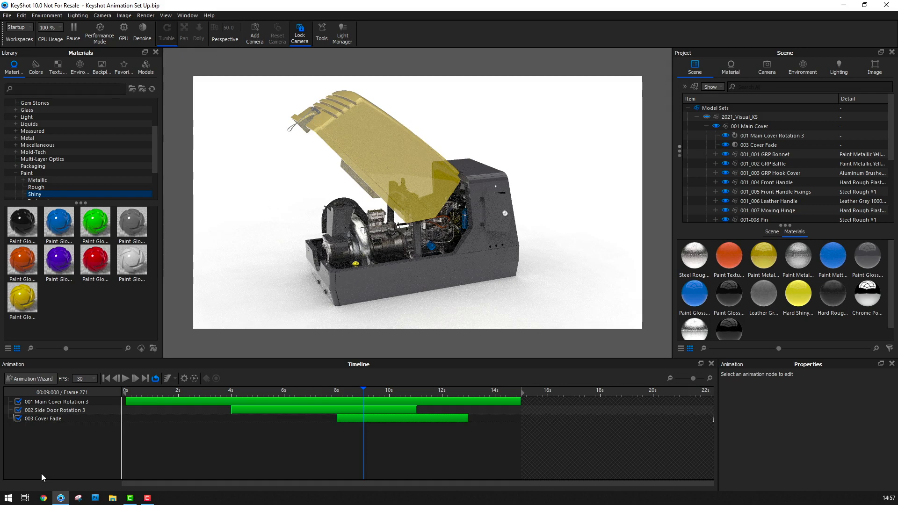
{"action": "left_click", "coordinate": [40, 378]}
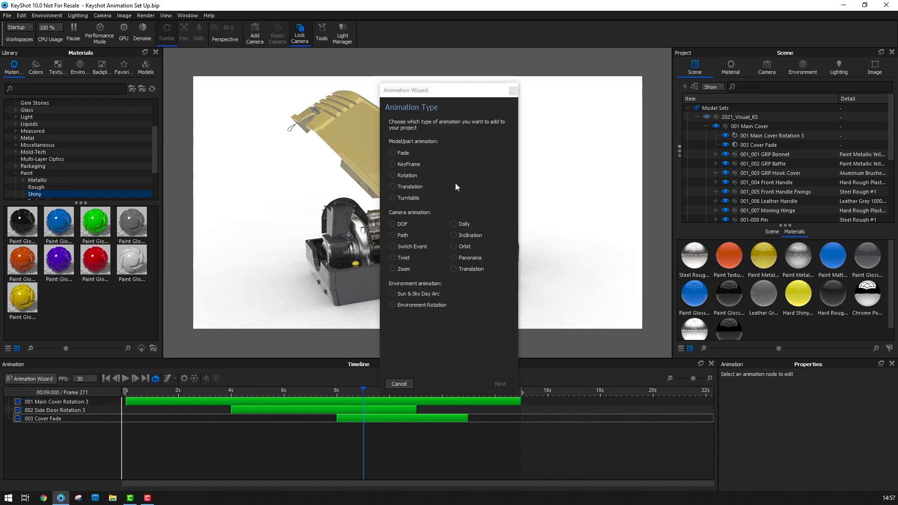
{"action": "left_click", "coordinate": [394, 186]}
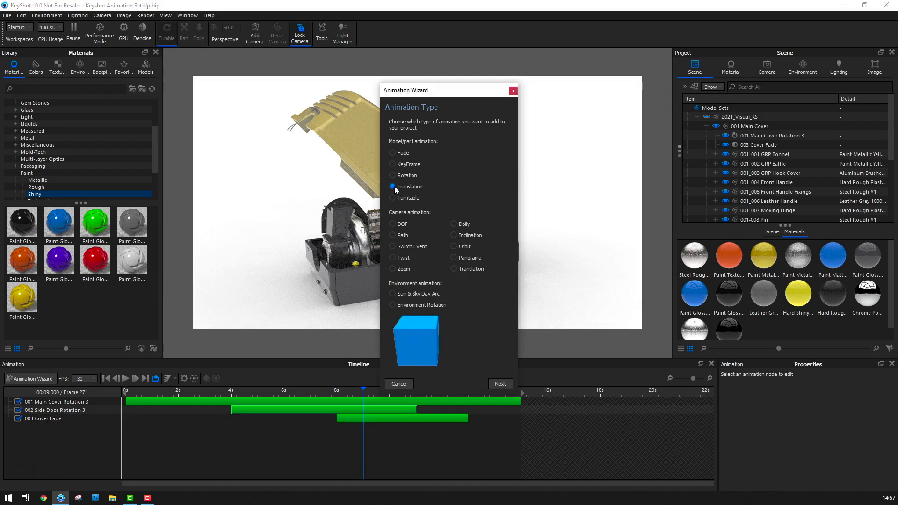
{"action": "left_click", "coordinate": [501, 383]}
{"action": "left_click", "coordinate": [404, 156]}
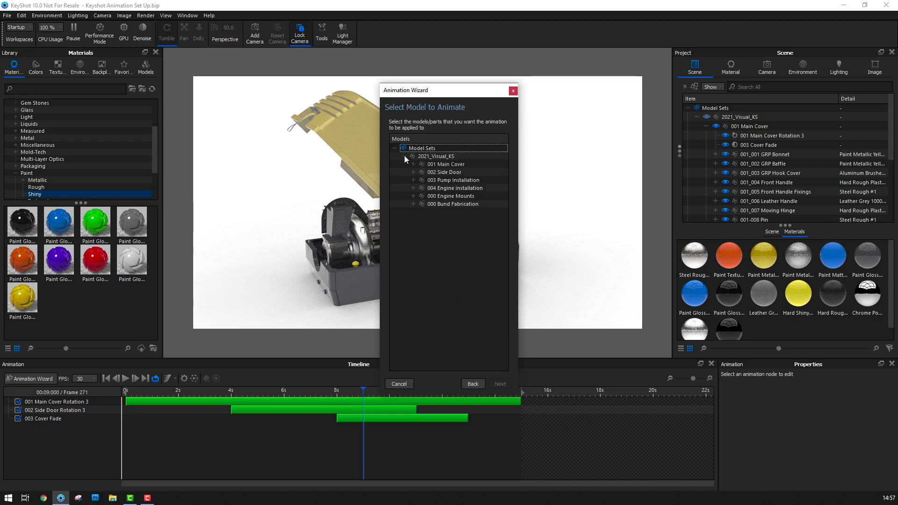
{"action": "left_click", "coordinate": [413, 181]}
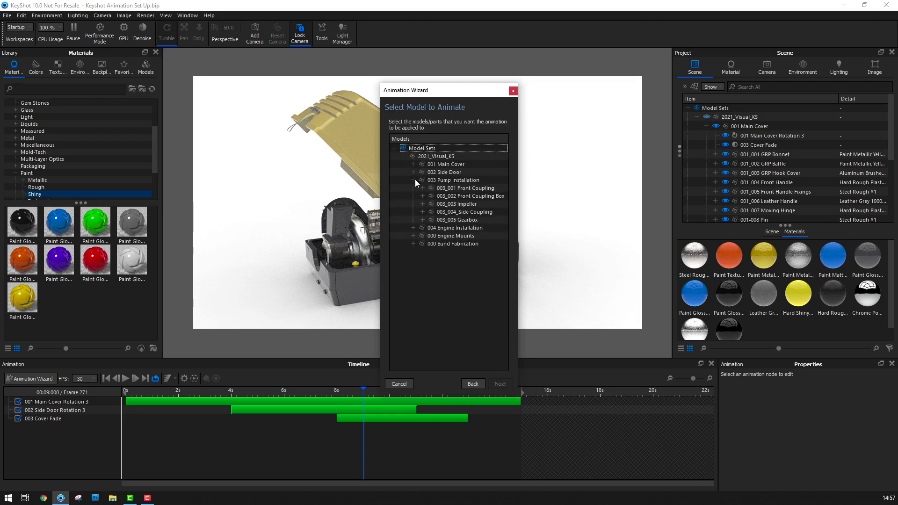
{"action": "left_click", "coordinate": [459, 196]}
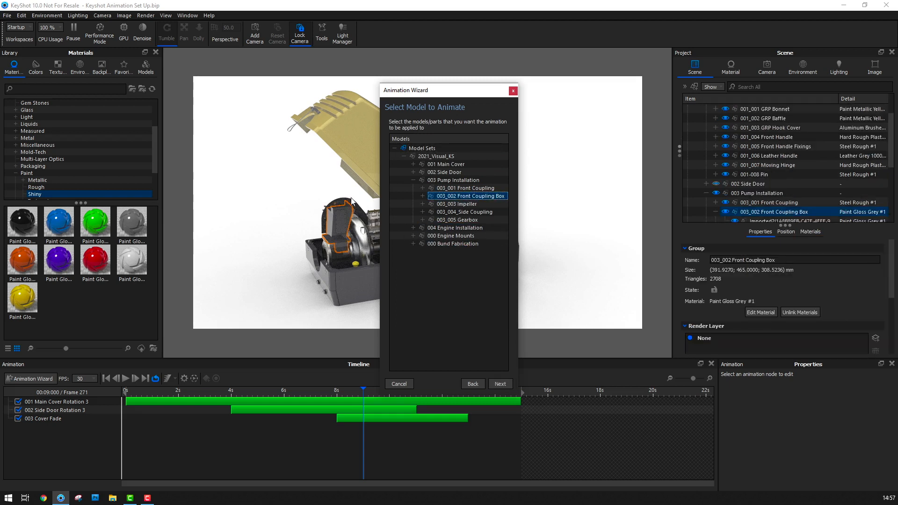
{"action": "left_click", "coordinate": [505, 383]}
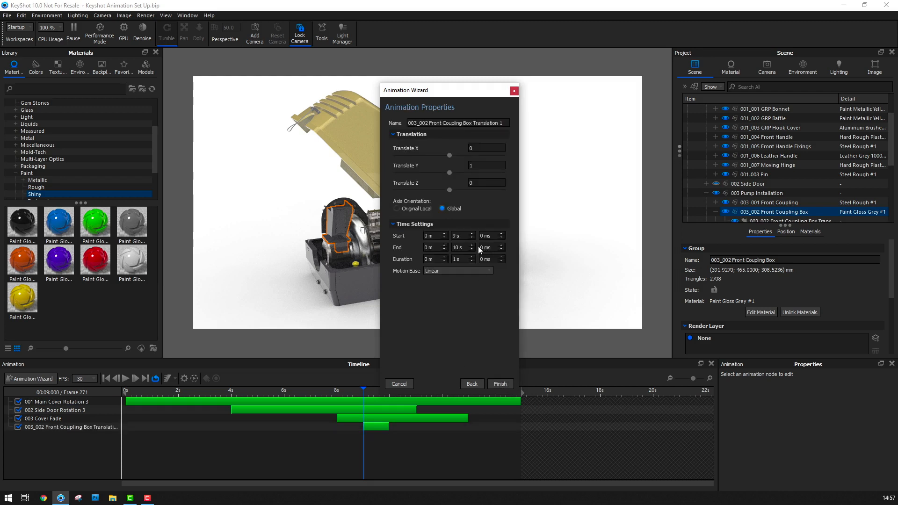
Set the coupling box translation to -900 in Y with Original Local orientation, 4 s duration and Ease In/Out motion, and finish it
{"action": "left_click", "coordinate": [398, 208]}
{"action": "left_click", "coordinate": [480, 168]}
{"action": "key", "text": "BackSpace"}
{"action": "type", "text": "-900"}
{"action": "left_click_drag", "start_coordinate": [458, 259], "coordinate": [450, 259]}
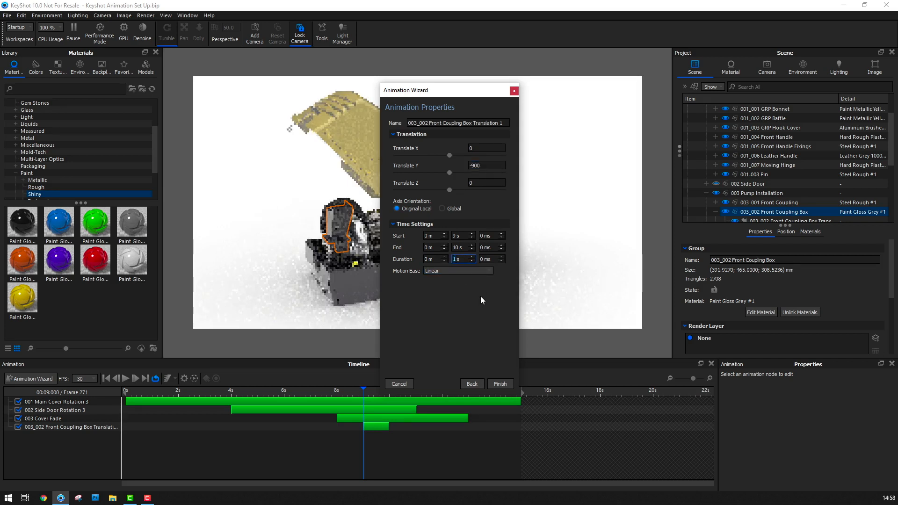
{"action": "type", "text": "4"}
{"action": "left_click", "coordinate": [479, 270]}
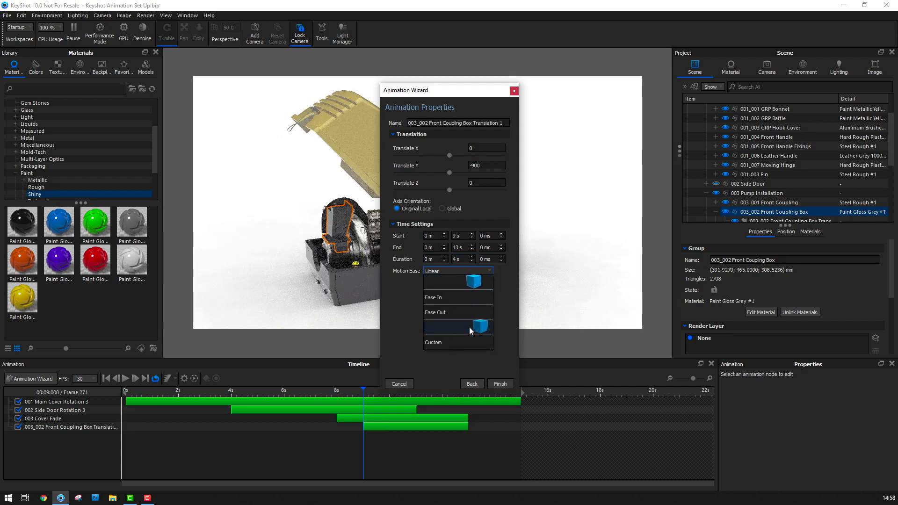
{"action": "left_click", "coordinate": [469, 327]}
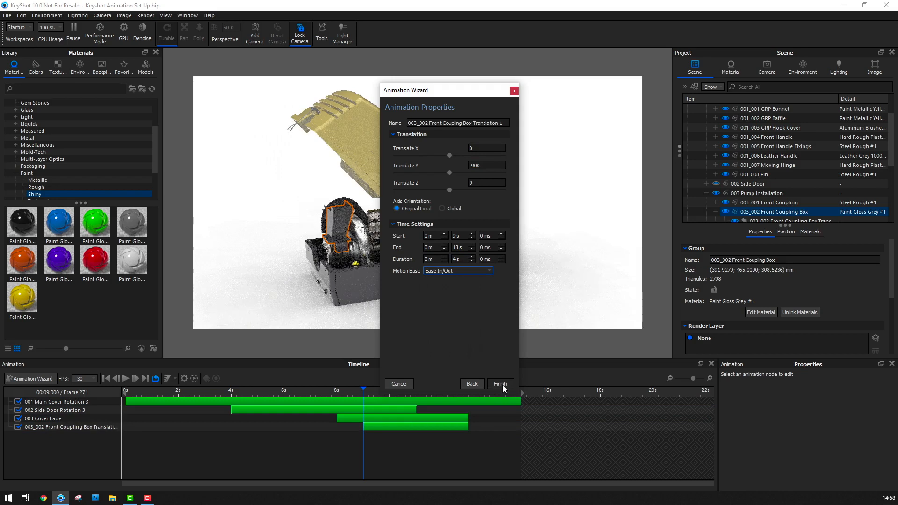
{"action": "left_click", "coordinate": [501, 385]}
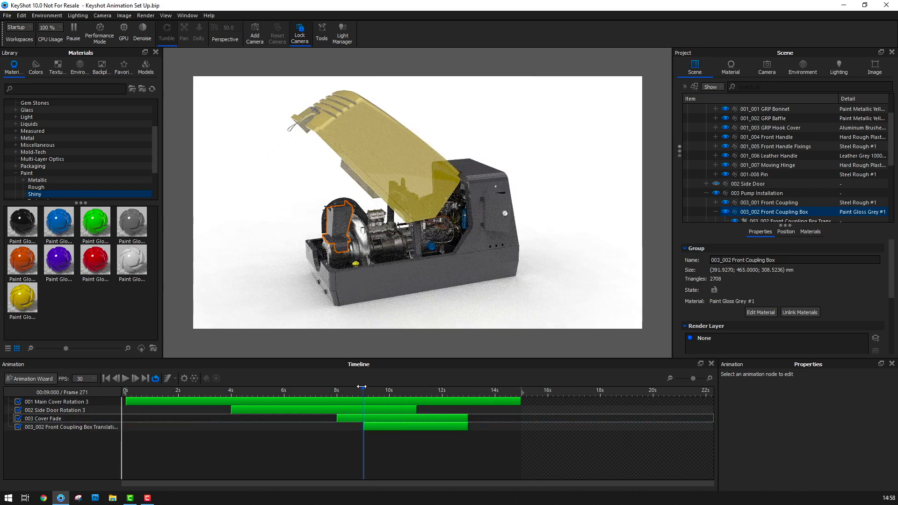
Rename the coupling box translation as 004 Move Front Coupling and shift it to run from about 7 s to about 11 s
{"action": "mouse_move", "coordinate": [364, 388]}
{"action": "left_mouse_down"}
{"action": "mouse_move", "coordinate": [501, 389]}
{"action": "mouse_move", "coordinate": [367, 390]}
{"action": "left_mouse_up"}
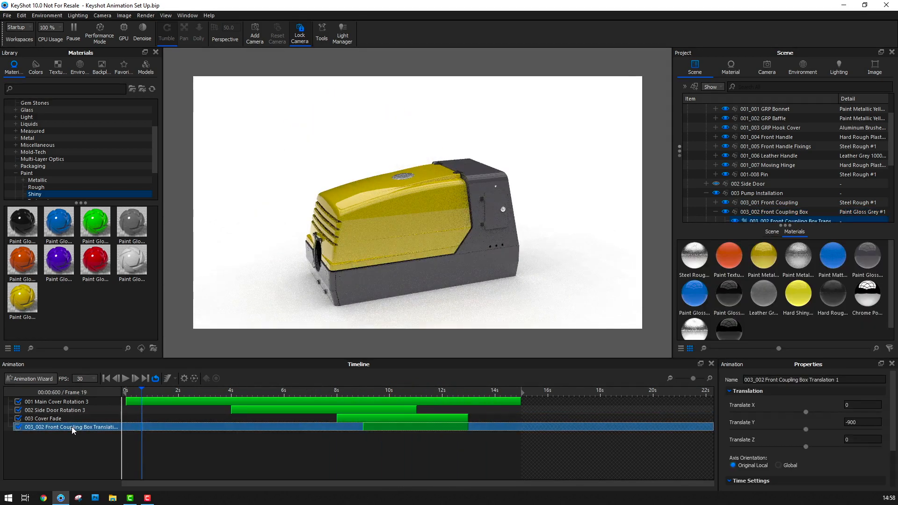
{"action": "double_click", "coordinate": [71, 427]}
{"action": "type", "text": "004"}
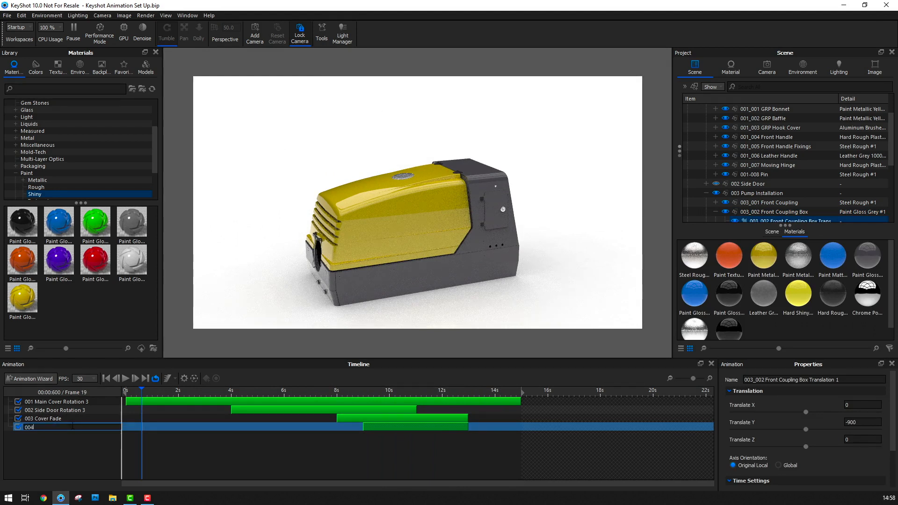
{"action": "type", "text": " Move Front Coupling"}
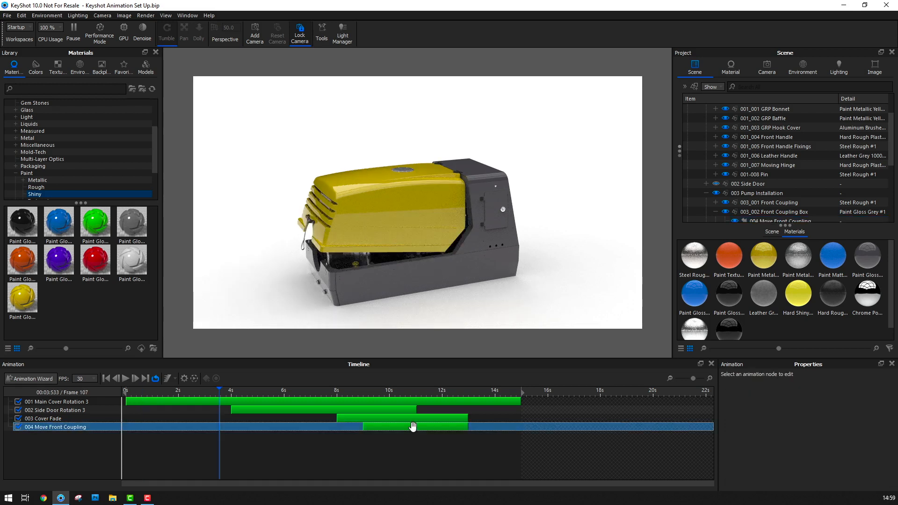
{"action": "left_click", "coordinate": [413, 427]}
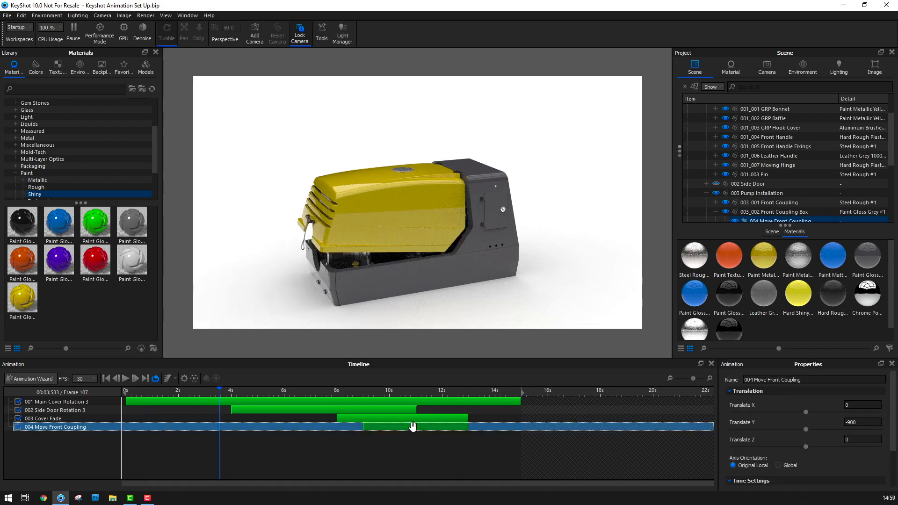
{"action": "left_click_drag", "start_coordinate": [413, 426], "coordinate": [360, 436]}
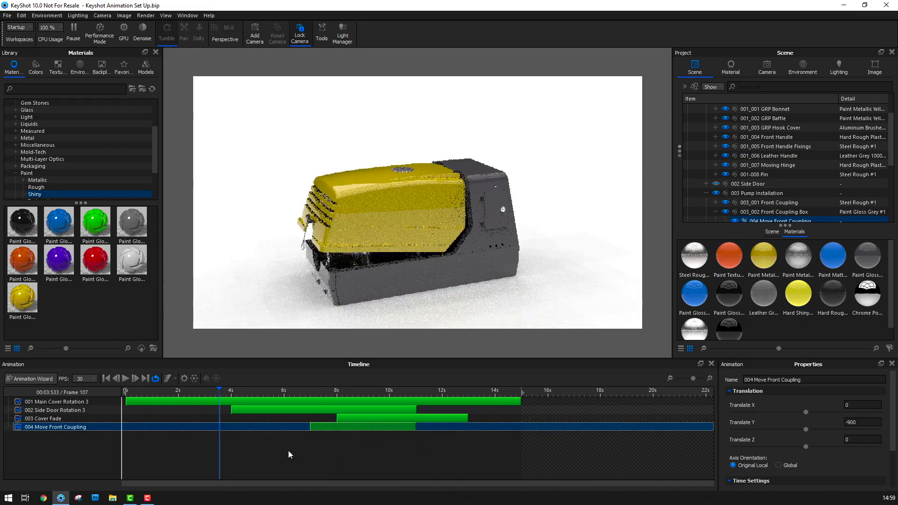
Place the playhead at 9 s and start a Fade animation for the 003_002 Front Coupling Box there
{"action": "left_click_drag", "start_coordinate": [219, 392], "coordinate": [364, 448]}
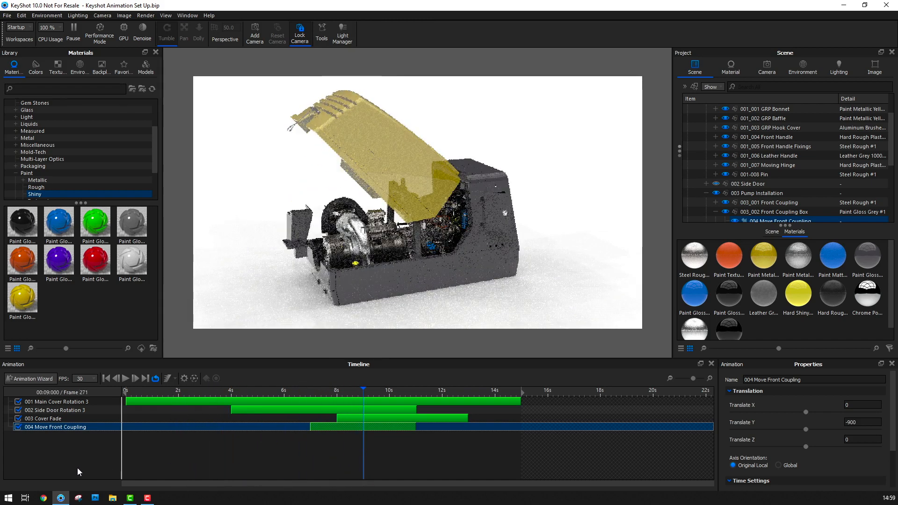
{"action": "left_click", "coordinate": [38, 378]}
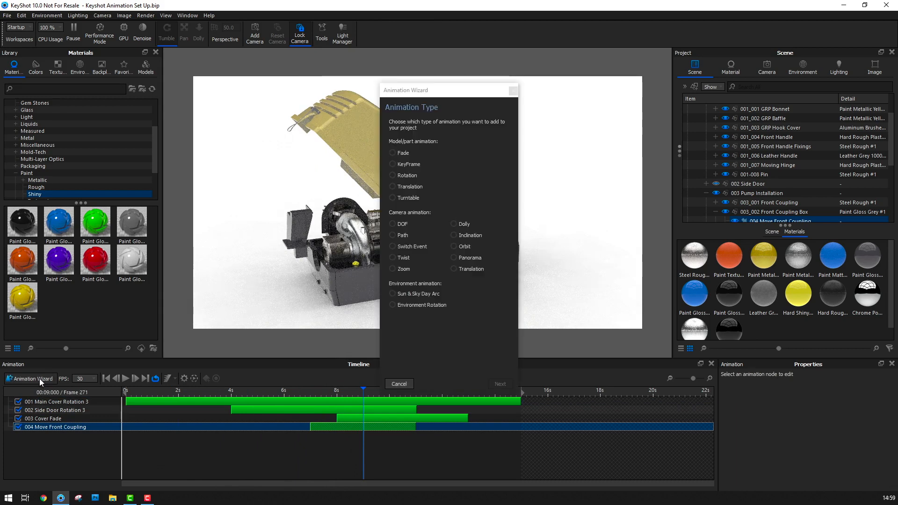
{"action": "left_click", "coordinate": [393, 153]}
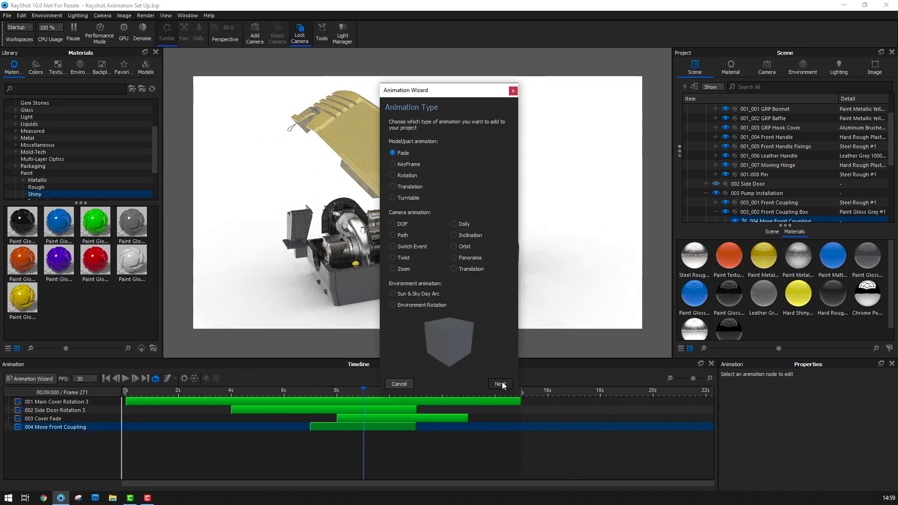
{"action": "left_click", "coordinate": [501, 384]}
{"action": "left_click", "coordinate": [405, 157]}
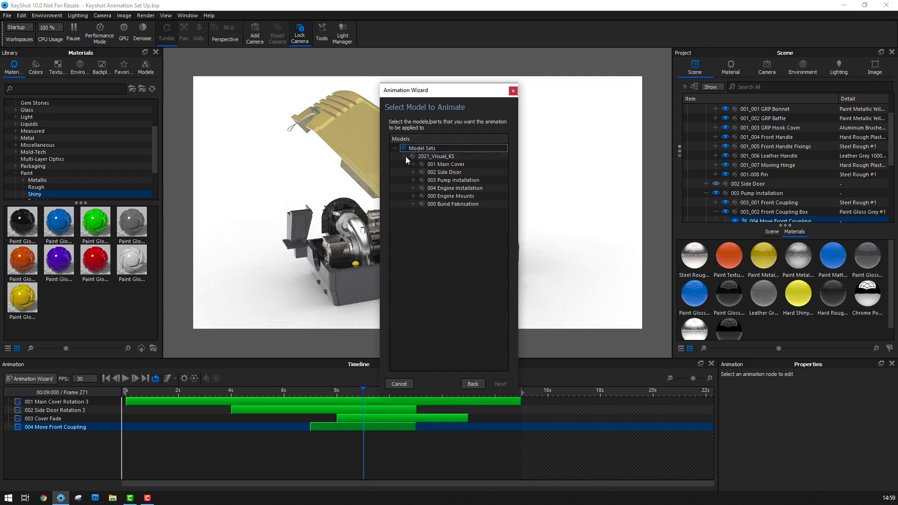
{"action": "left_click", "coordinate": [413, 180]}
{"action": "left_click", "coordinate": [473, 197]}
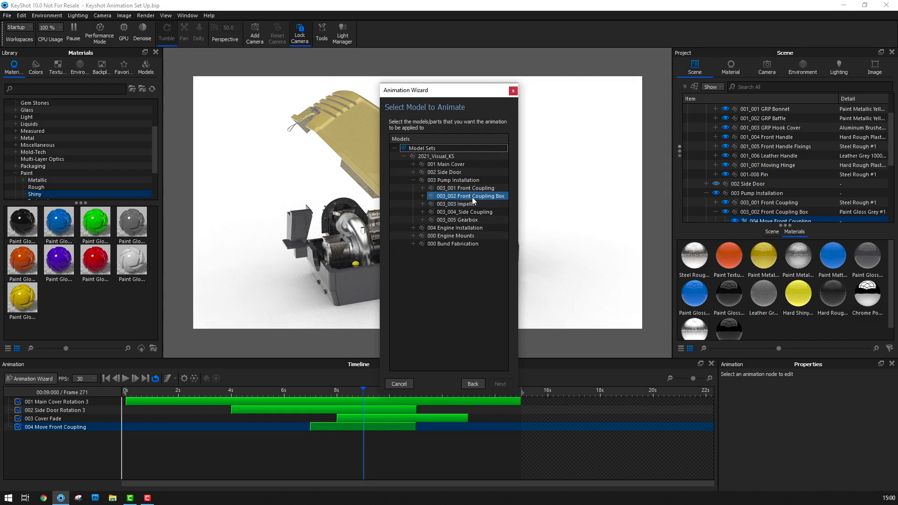
{"action": "left_click", "coordinate": [500, 384]}
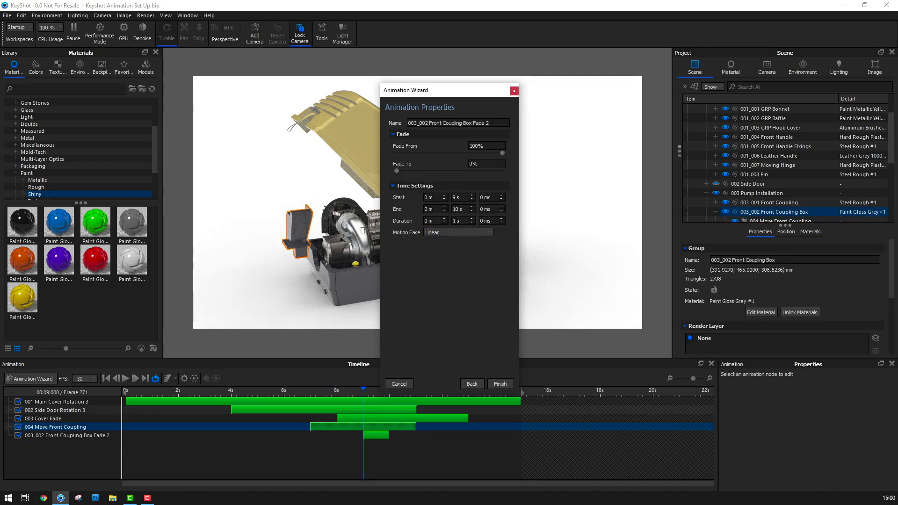
Finish the coupling box fade with a 4 s duration and rename it as 005 Fade Front Coupling
{"action": "left_click", "coordinate": [454, 221]}
{"action": "left_click", "coordinate": [499, 385]}
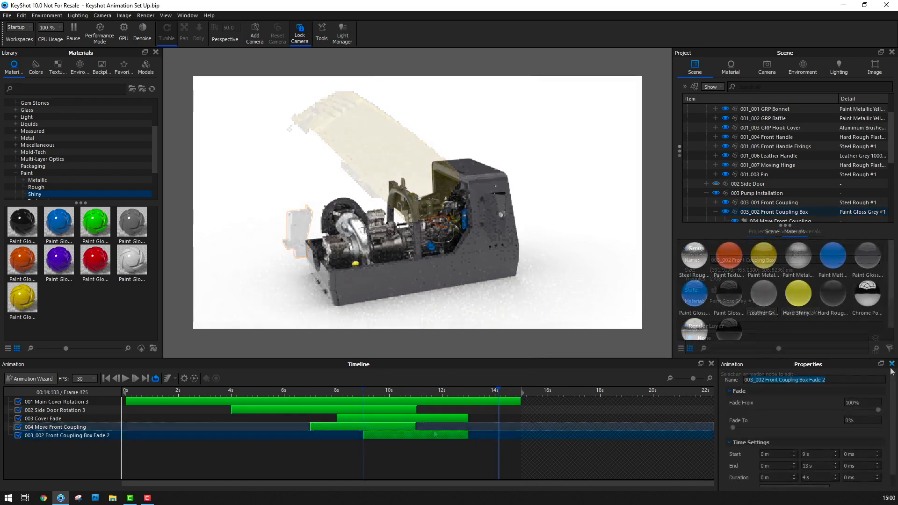
{"action": "type", "text": "005 "}
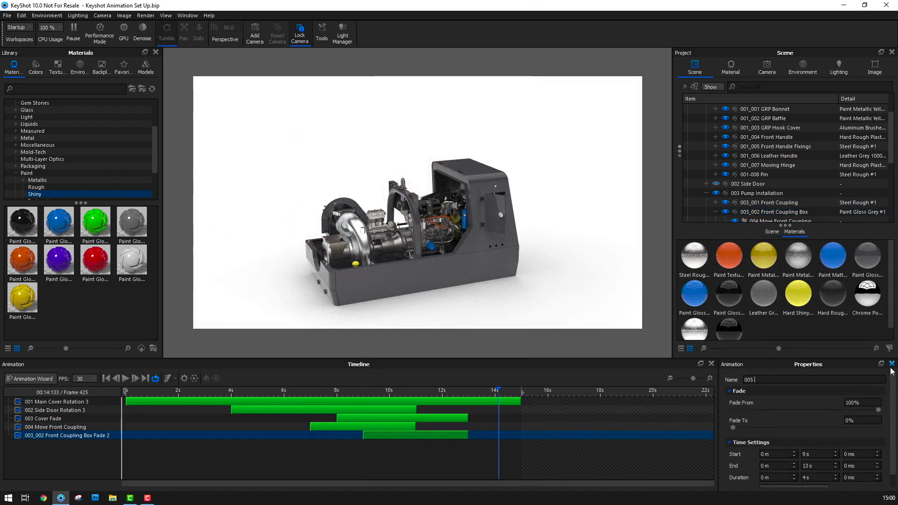
{"action": "type", "text": "Fade Front Coupling"}
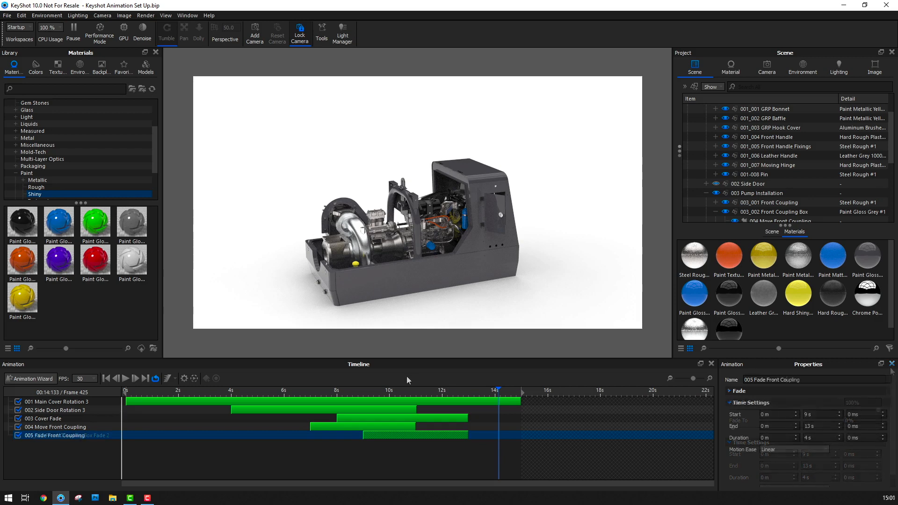
Return the playhead to the start of the timeline and start a Turntable animation for the 2021_Visual_KS model
{"action": "left_click_drag", "start_coordinate": [497, 389], "coordinate": [88, 403]}
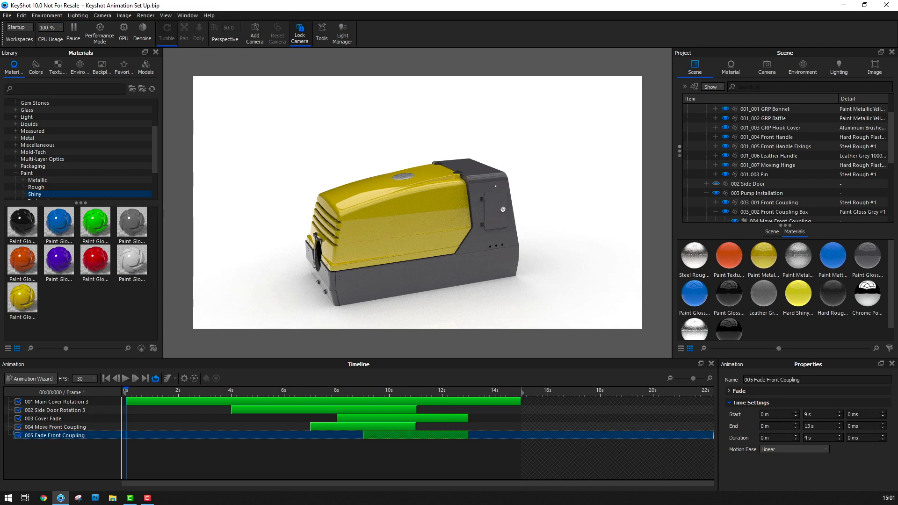
{"action": "left_click", "coordinate": [40, 378]}
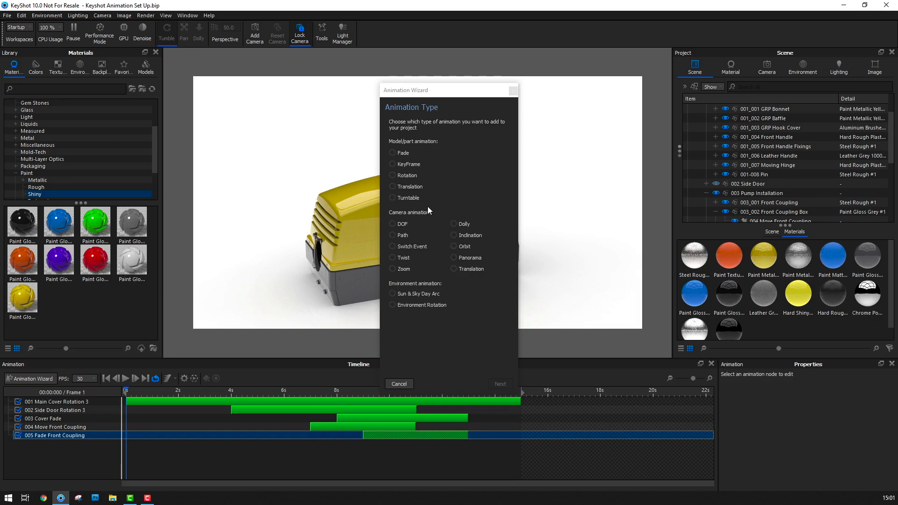
{"action": "left_click", "coordinate": [411, 199]}
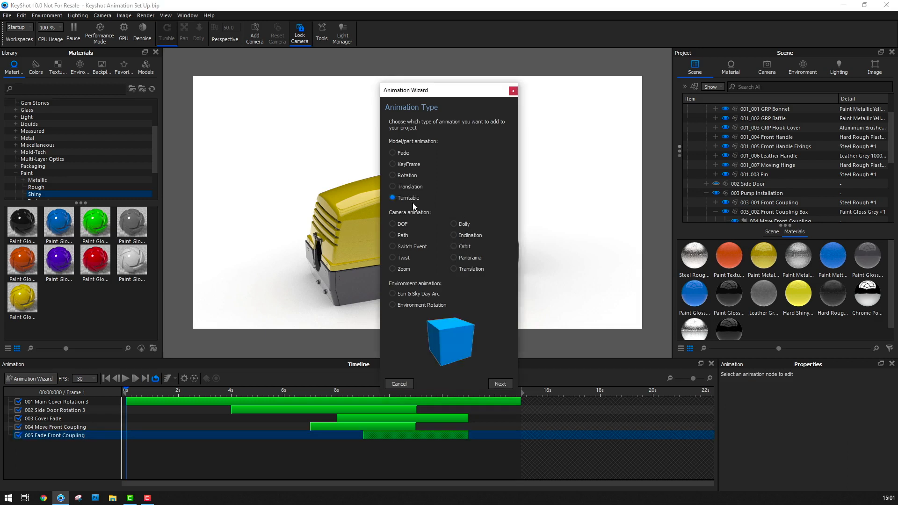
{"action": "left_click", "coordinate": [500, 383]}
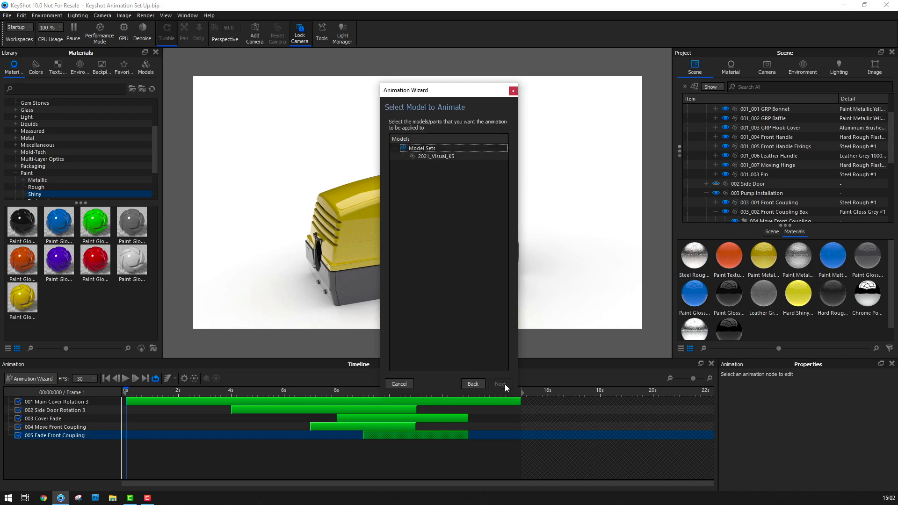
{"action": "left_click", "coordinate": [443, 156]}
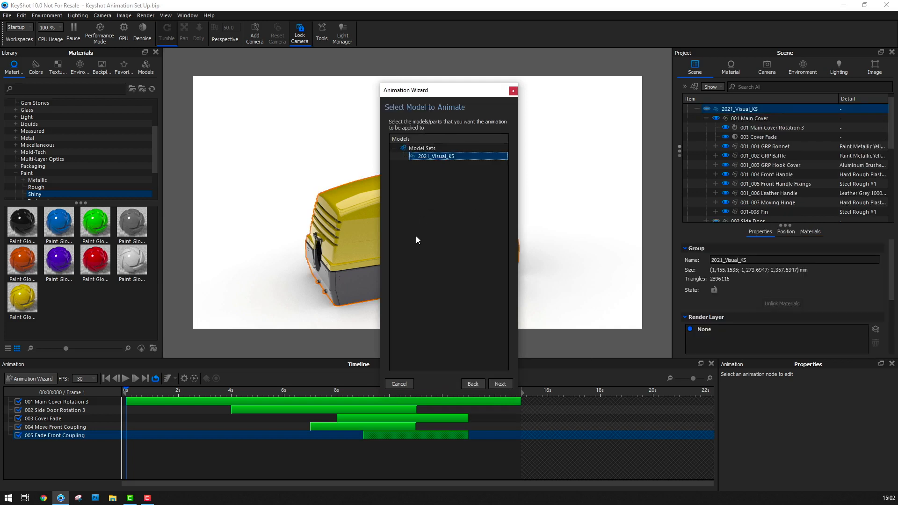
{"action": "left_click", "coordinate": [506, 383]}
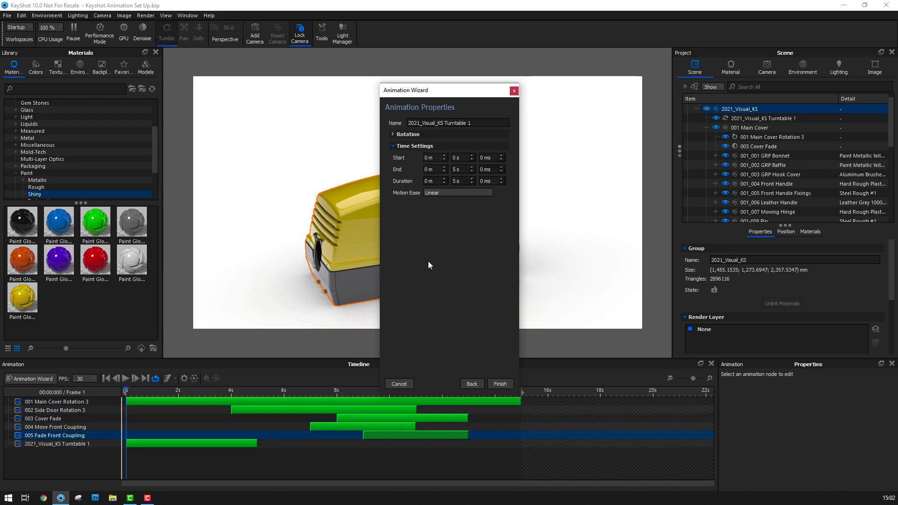
Show the turntable's rotation settings and set its duration to 13 s
{"action": "left_click", "coordinate": [391, 132]}
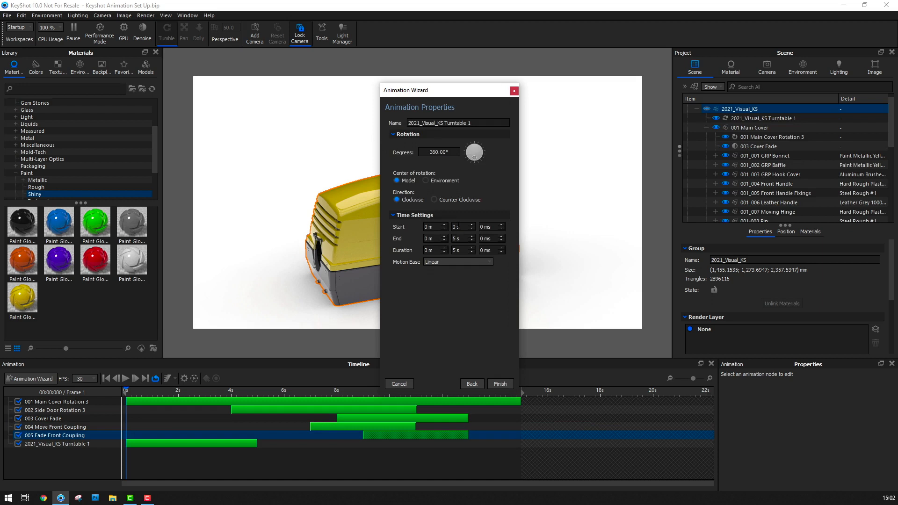
{"action": "double_click", "coordinate": [456, 250]}
{"action": "type", "text": "13"}
{"action": "key", "text": "Return"}
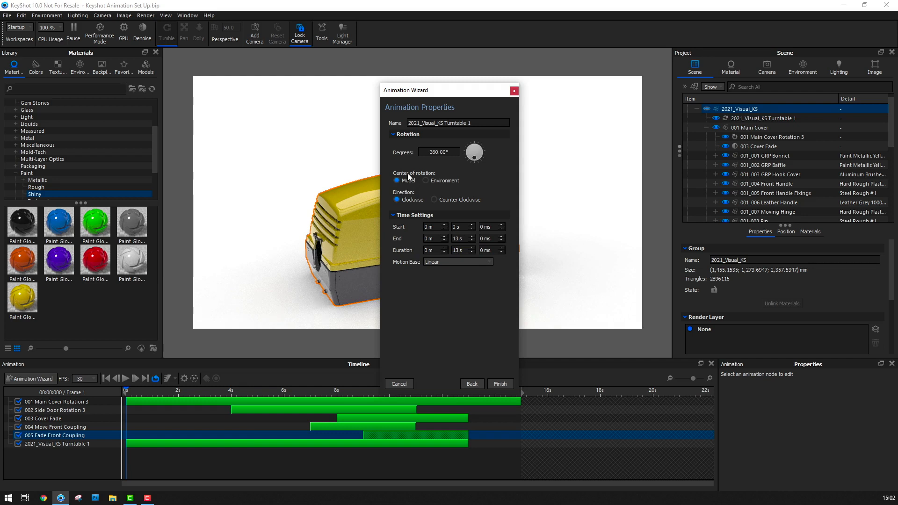
Set the turntable to rotate 20 degrees Counter Clockwise and finish the animation
{"action": "left_click", "coordinate": [435, 200]}
{"action": "left_click", "coordinate": [456, 151]}
{"action": "left_click_drag", "start_coordinate": [458, 152], "coordinate": [404, 153]}
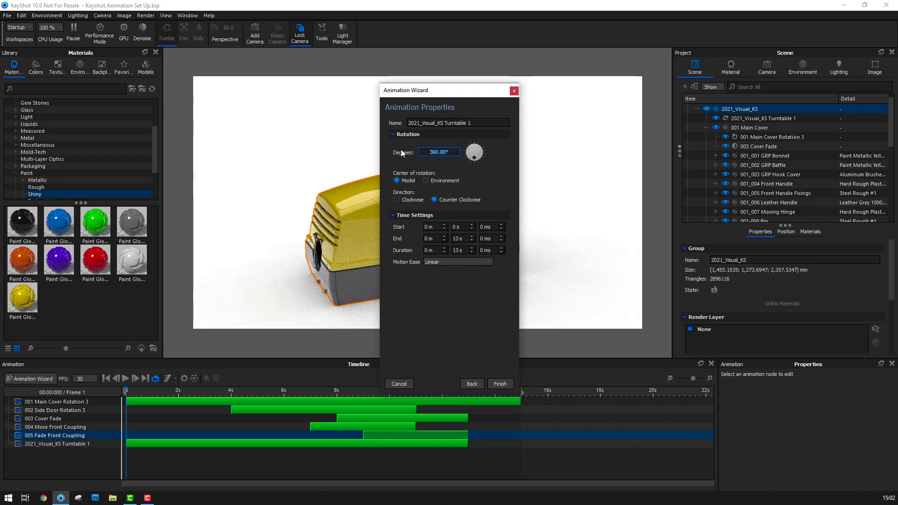
{"action": "type", "text": "20"}
{"action": "key", "text": "Return"}
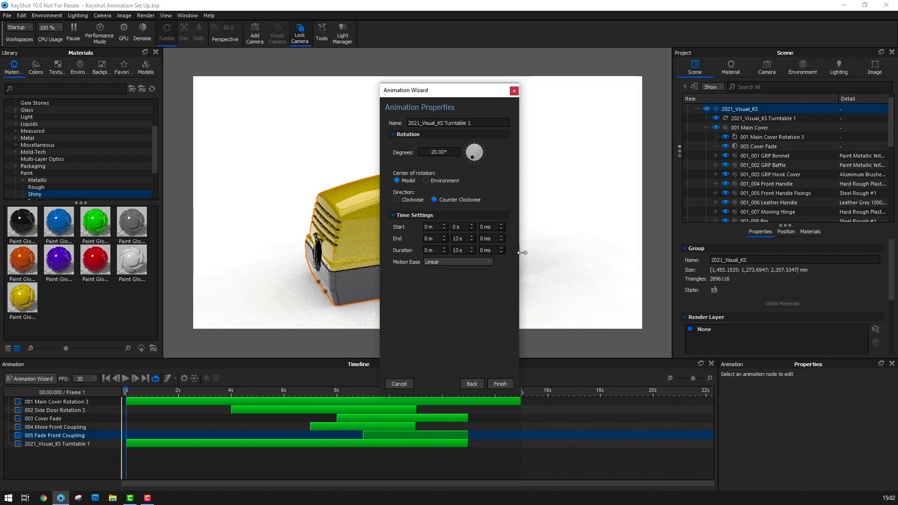
{"action": "left_click", "coordinate": [499, 384]}
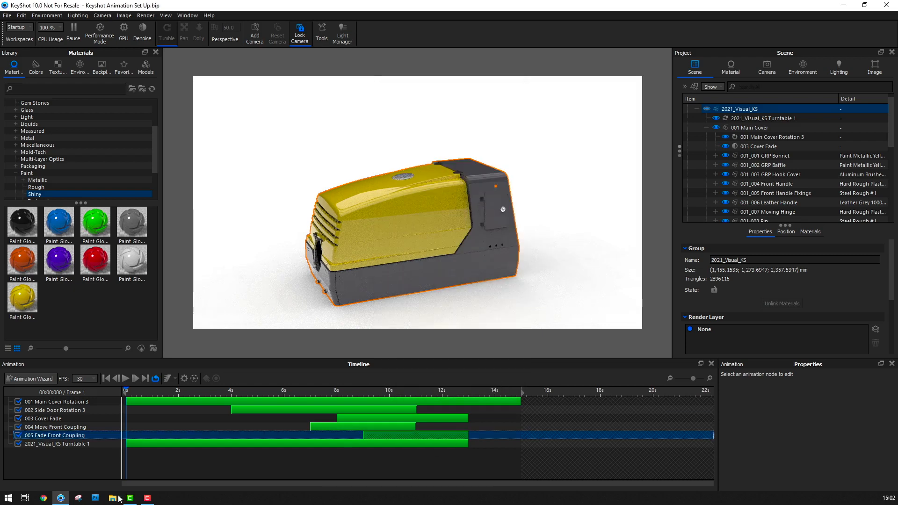
Rename the turntable animation as 006 Turntable and preview the combined animation by scrubbing the timeline up to 15 s
{"action": "left_click_drag", "start_coordinate": [127, 391], "coordinate": [500, 458]}
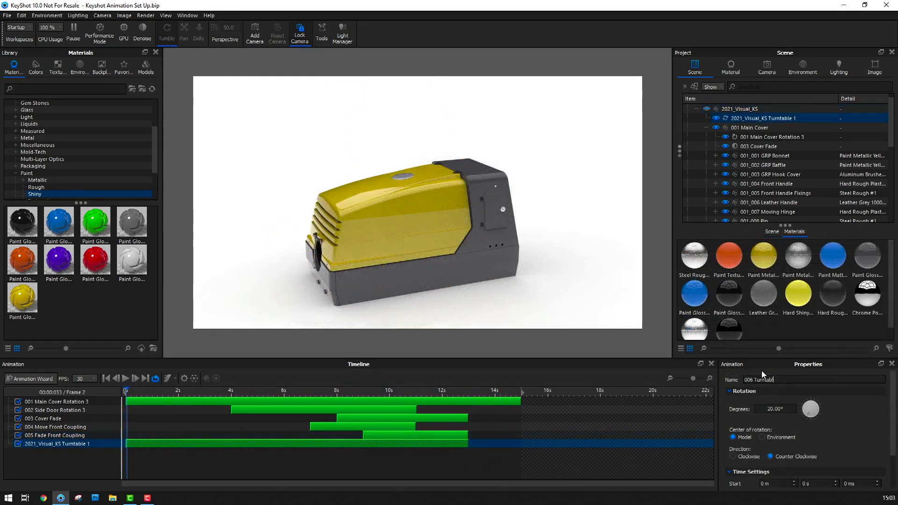
{"action": "left_click", "coordinate": [603, 469]}
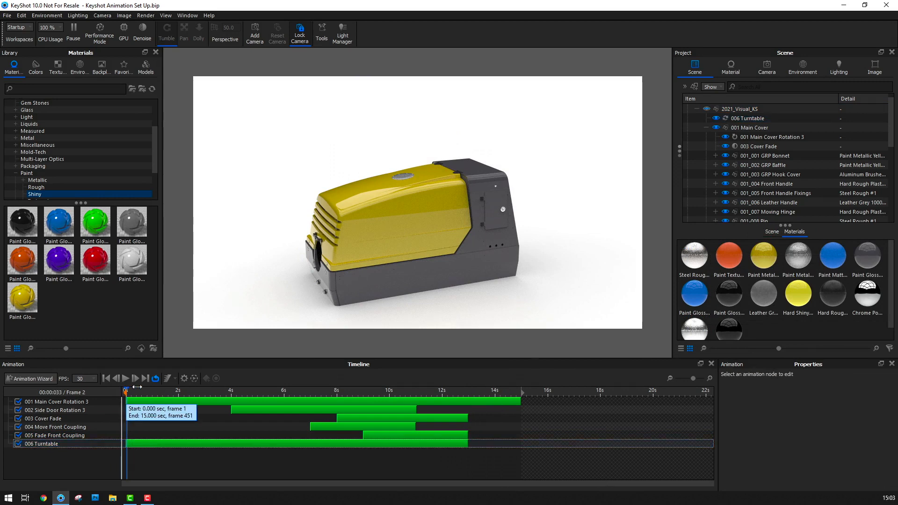
{"action": "left_click_drag", "start_coordinate": [137, 387], "coordinate": [383, 365]}
{"action": "left_click_drag", "start_coordinate": [443, 371], "coordinate": [530, 370]}
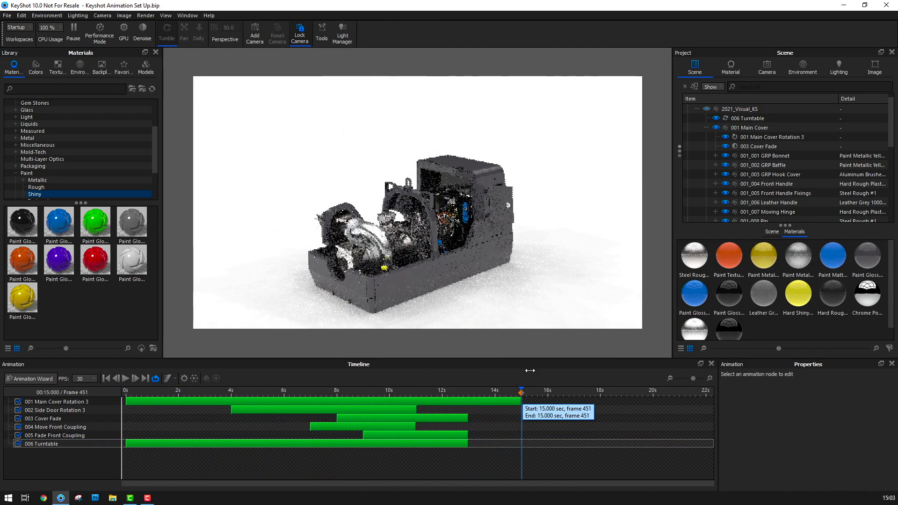
{"action": "left_click", "coordinate": [108, 404]}
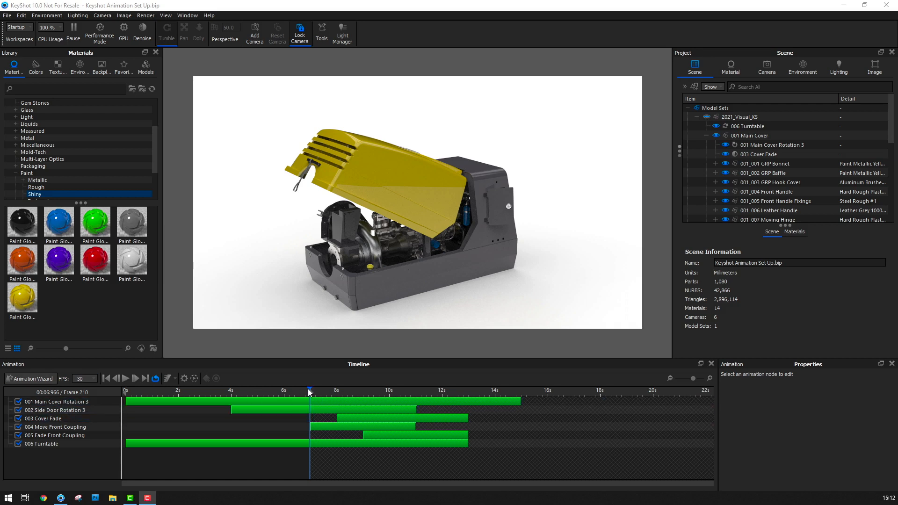
Create an Inclination animation for the Animation camera, starting at 8 s with a 10 s duration
{"action": "left_click", "coordinate": [36, 378]}
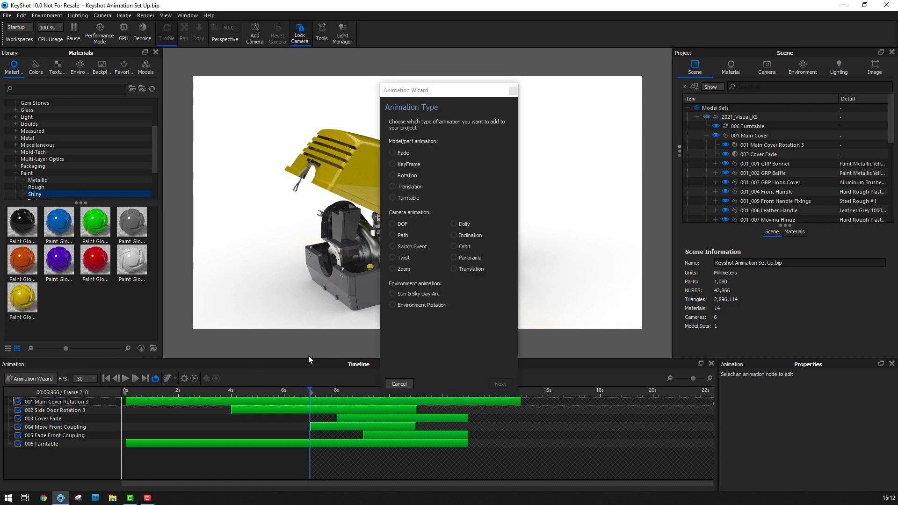
{"action": "left_click", "coordinate": [457, 234]}
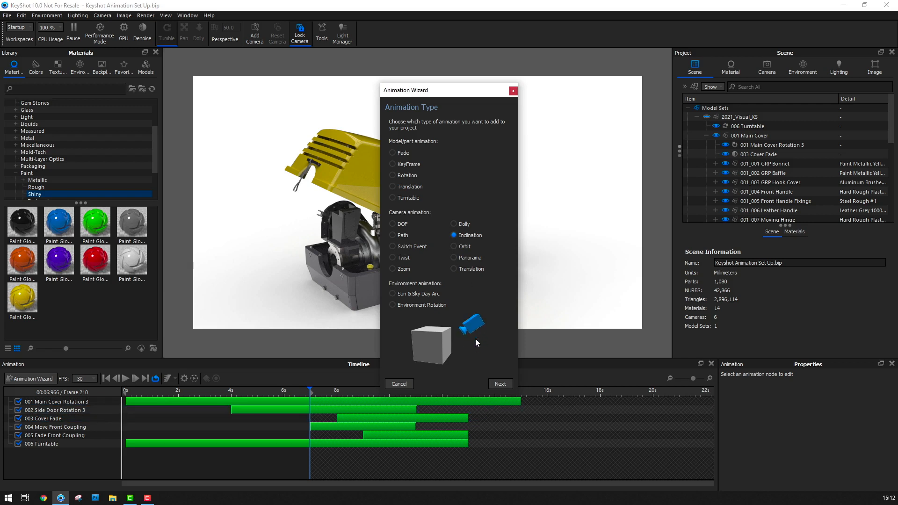
{"action": "left_click", "coordinate": [501, 385]}
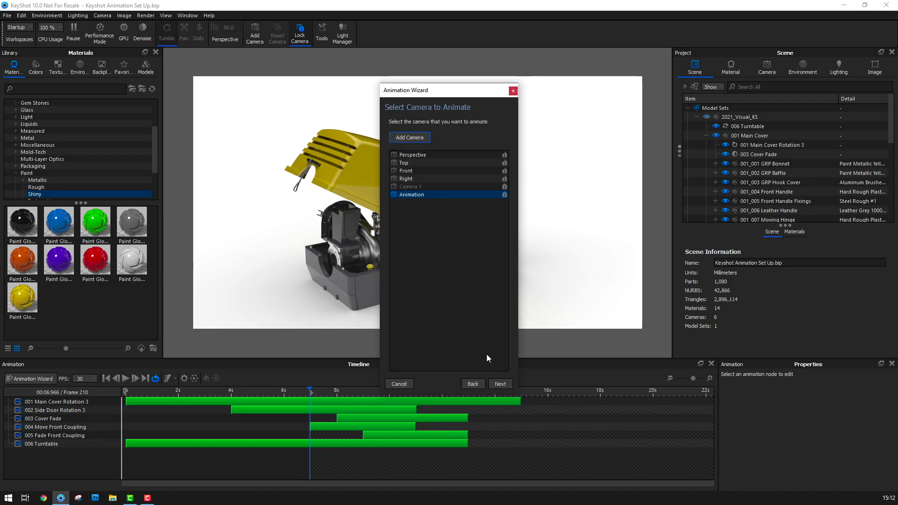
{"action": "left_click", "coordinate": [476, 194]}
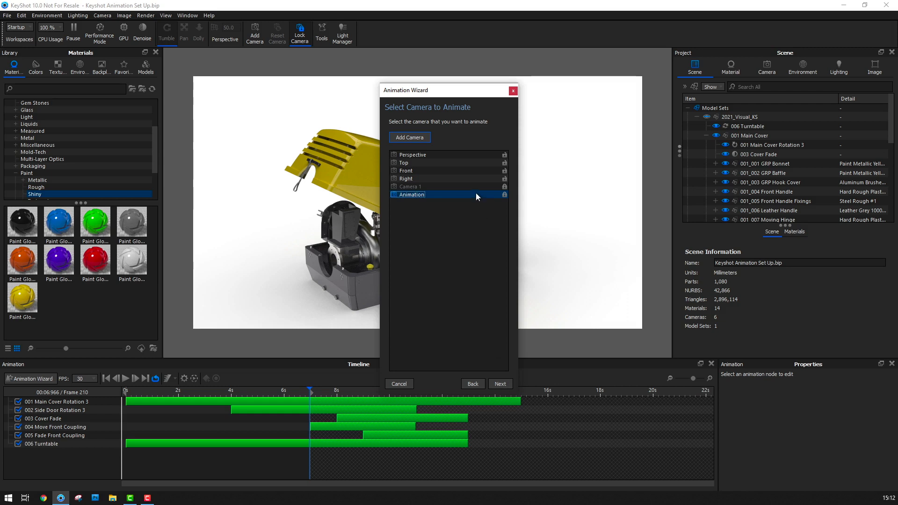
{"action": "left_click", "coordinate": [500, 384]}
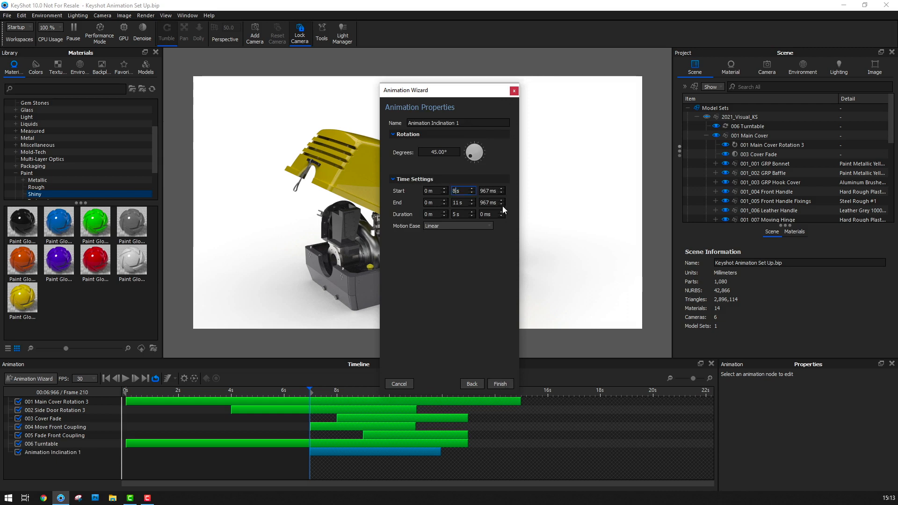
{"action": "type", "text": "8"}
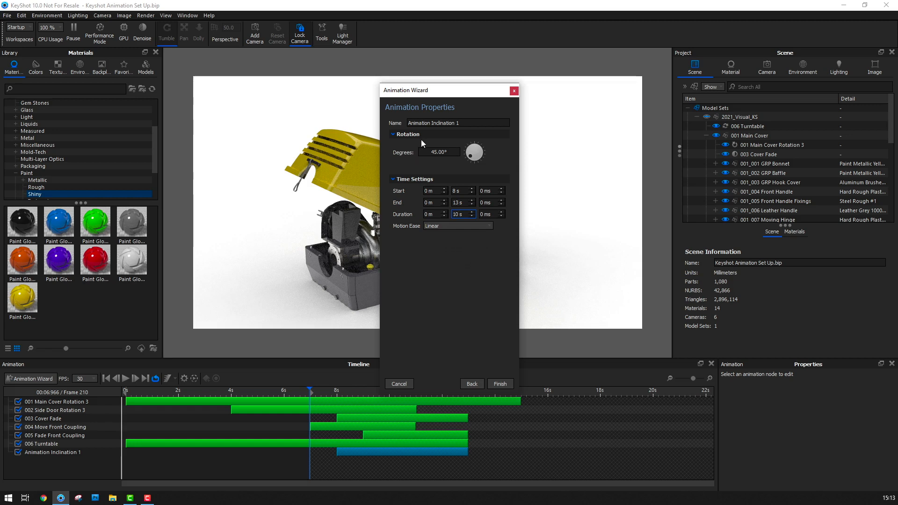
{"action": "key", "text": "Return"}
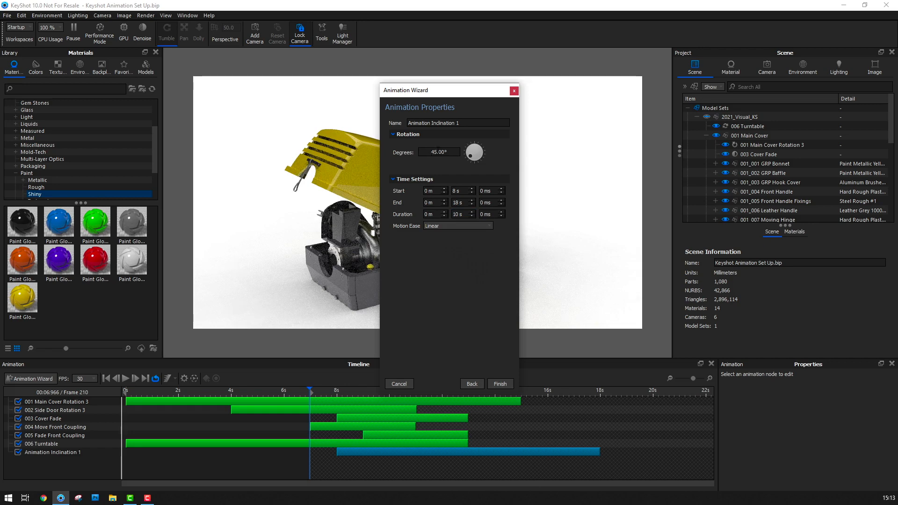
Move the wizard window clear of the model and scrub the playhead from 8 s to about 18 s to preview the inclination
{"action": "left_click", "coordinate": [437, 152]}
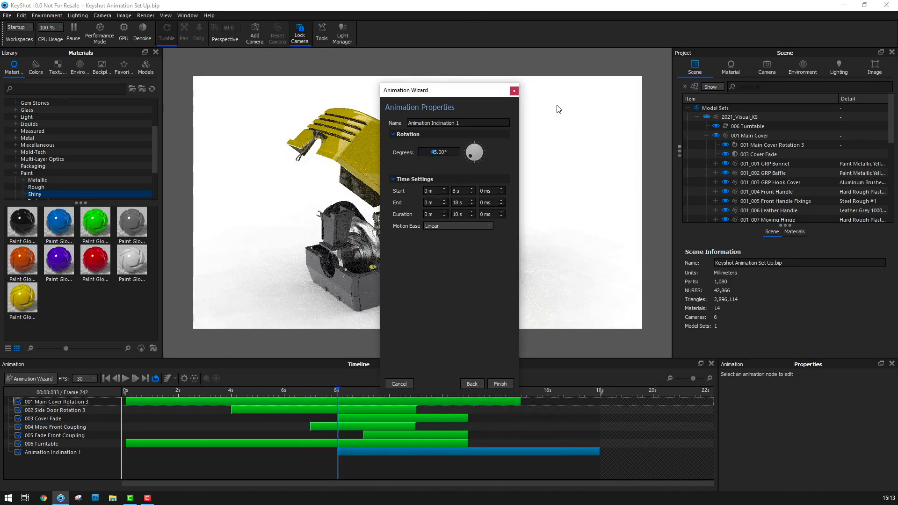
{"action": "left_click_drag", "start_coordinate": [441, 90], "coordinate": [626, 67]}
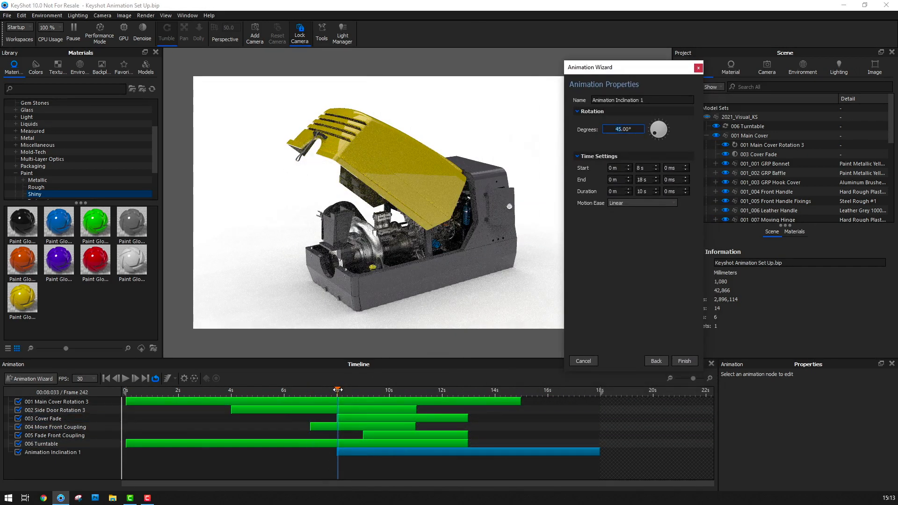
{"action": "left_click_drag", "start_coordinate": [338, 390], "coordinate": [600, 413]}
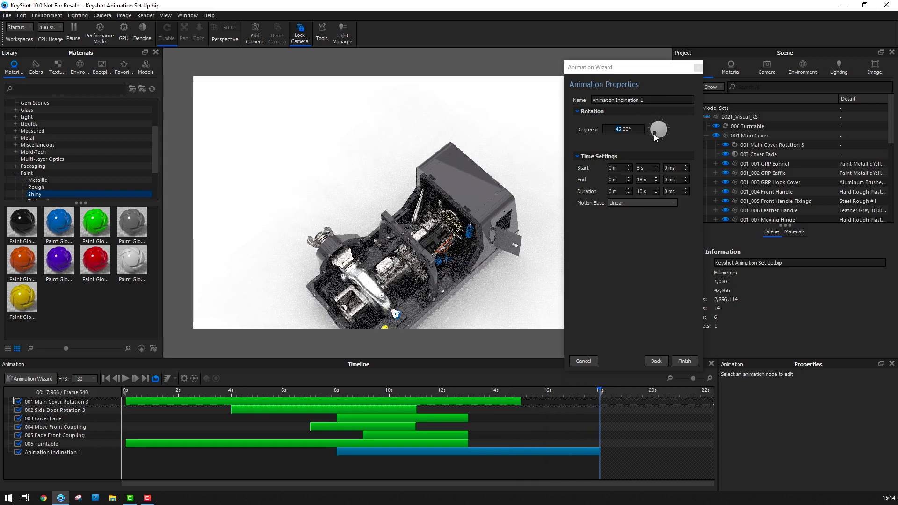
Try camera inclination angles of 15, 10 and 25 degrees
{"action": "left_click_drag", "start_coordinate": [655, 133], "coordinate": [656, 140]}
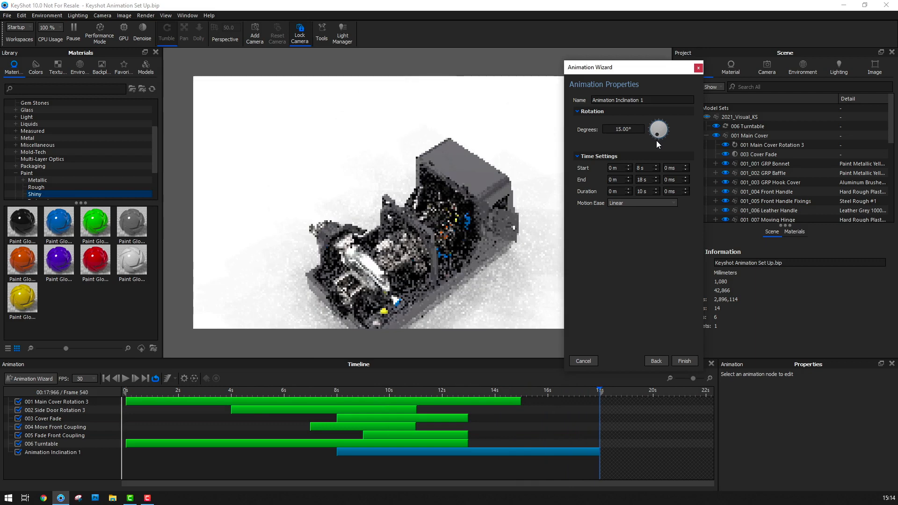
{"action": "left_click", "coordinate": [621, 130]}
{"action": "key", "text": "BackSpace"}
{"action": "type", "text": "0"}
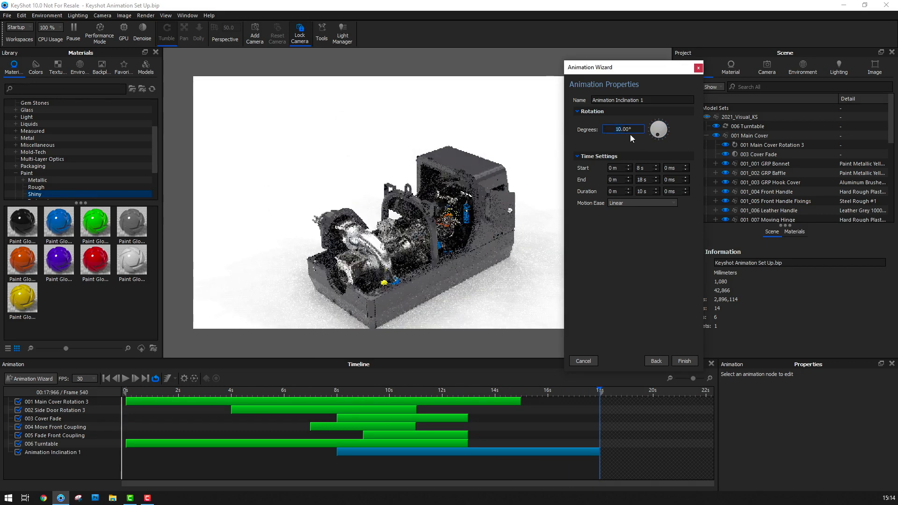
{"action": "left_click_drag", "start_coordinate": [655, 133], "coordinate": [653, 137]}
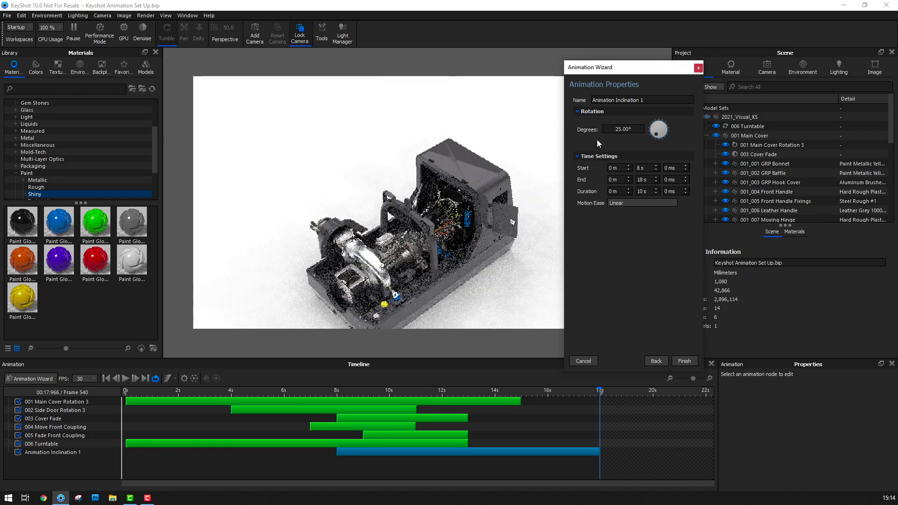
Set the camera inclination to 30 degrees and finish the animation
{"action": "left_click", "coordinate": [623, 129]}
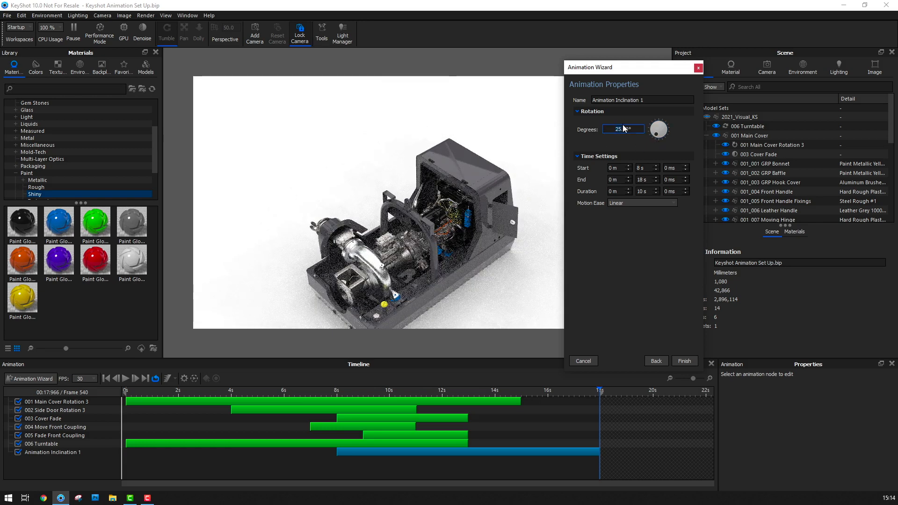
{"action": "type", "text": "30"}
{"action": "key", "text": "Return"}
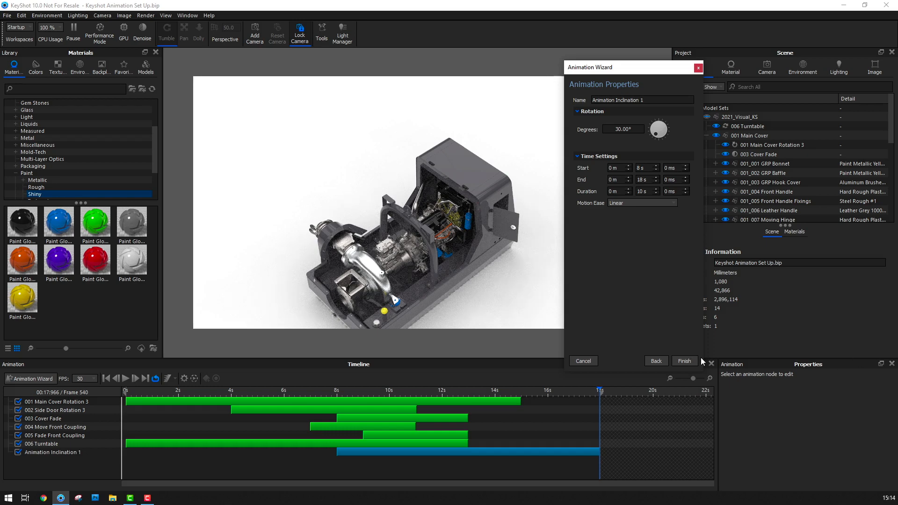
{"action": "left_click", "coordinate": [686, 362]}
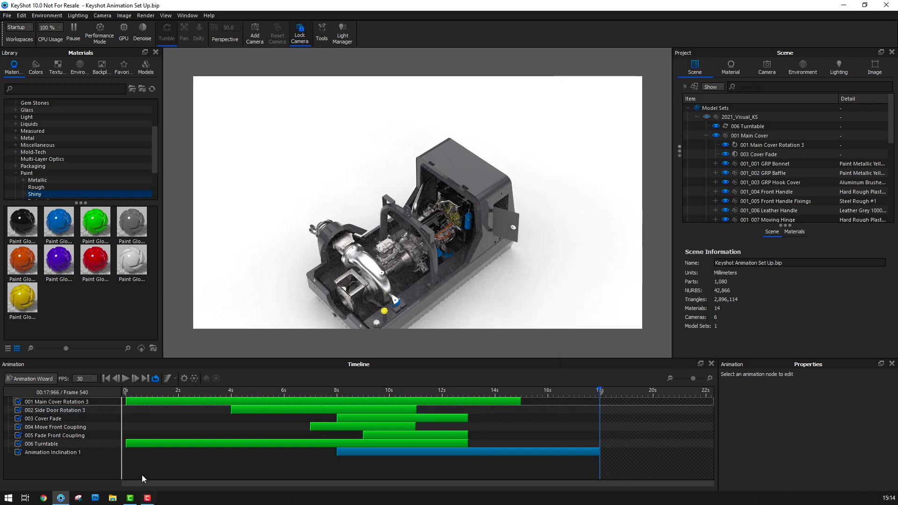
Rename the camera inclination animation as 007 Camera Incline
{"action": "left_click", "coordinate": [46, 452]}
{"action": "left_click", "coordinate": [47, 452]}
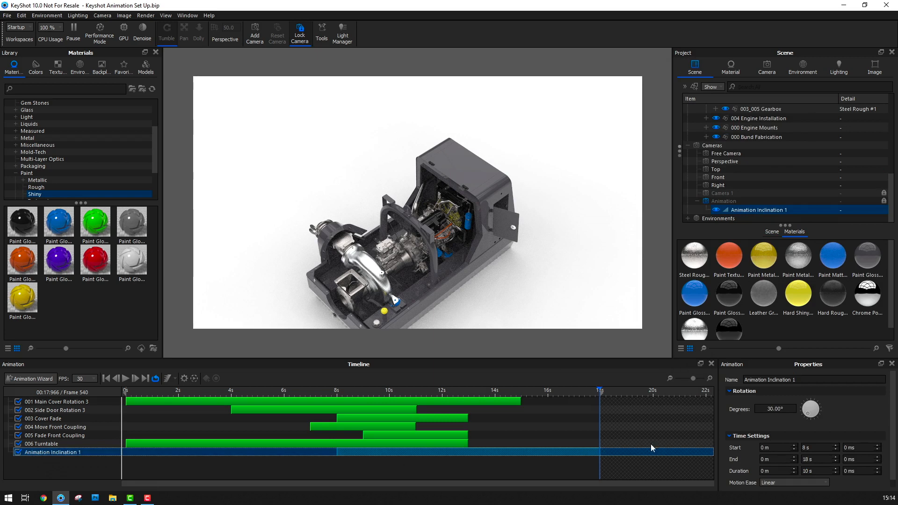
{"action": "left_click", "coordinate": [810, 382]}
{"action": "left_click_drag", "start_coordinate": [810, 381], "coordinate": [744, 381]}
{"action": "type", "text": "007"}
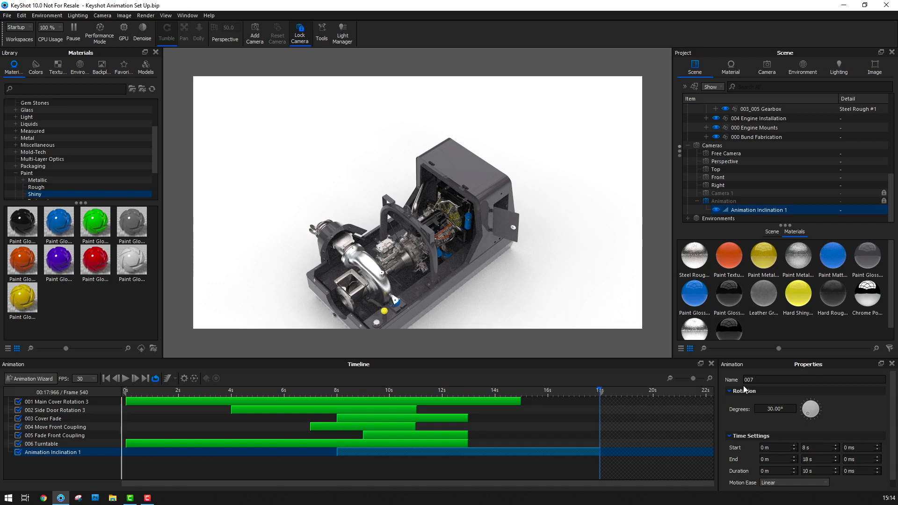
{"action": "type", "text": " A"}
{"action": "key", "text": "BackSpace"}
{"action": "type", "text": "Camera Incline"}
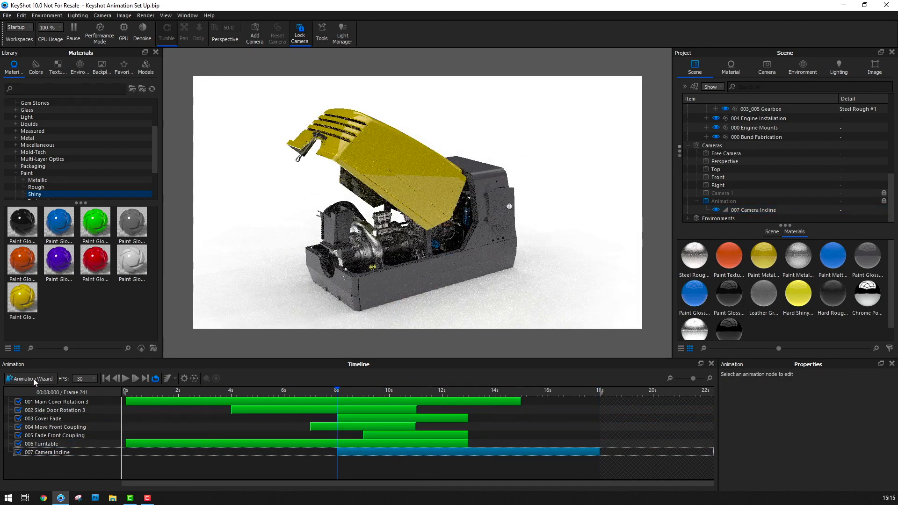
Start a camera Translation animation for the camera named Animation
{"action": "left_click", "coordinate": [33, 378]}
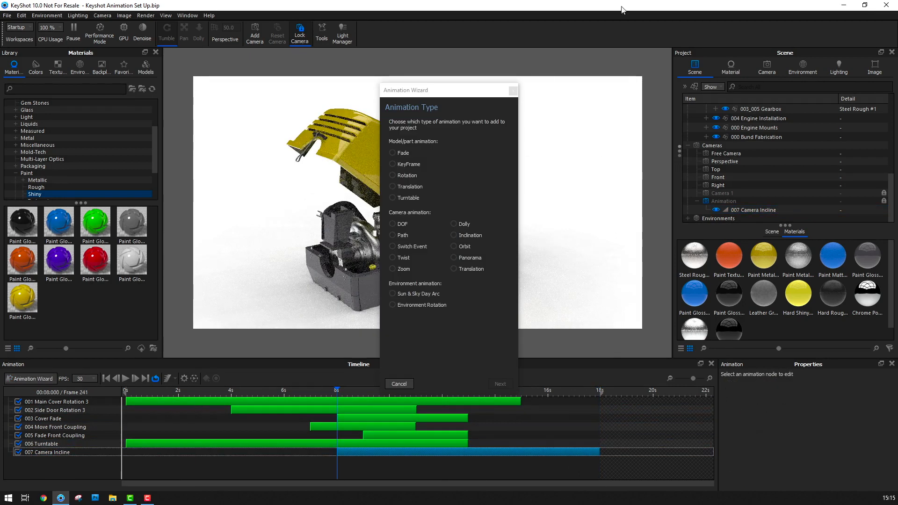
{"action": "left_click", "coordinate": [455, 269]}
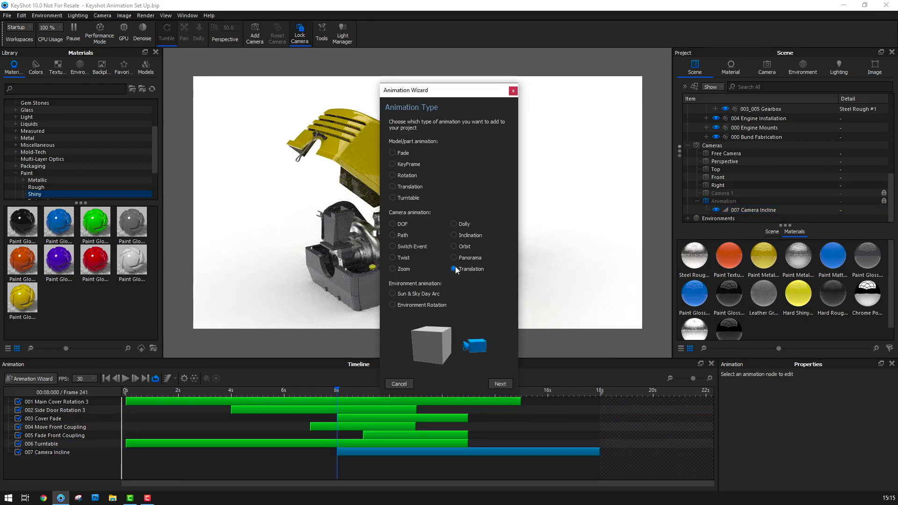
{"action": "left_click", "coordinate": [499, 385]}
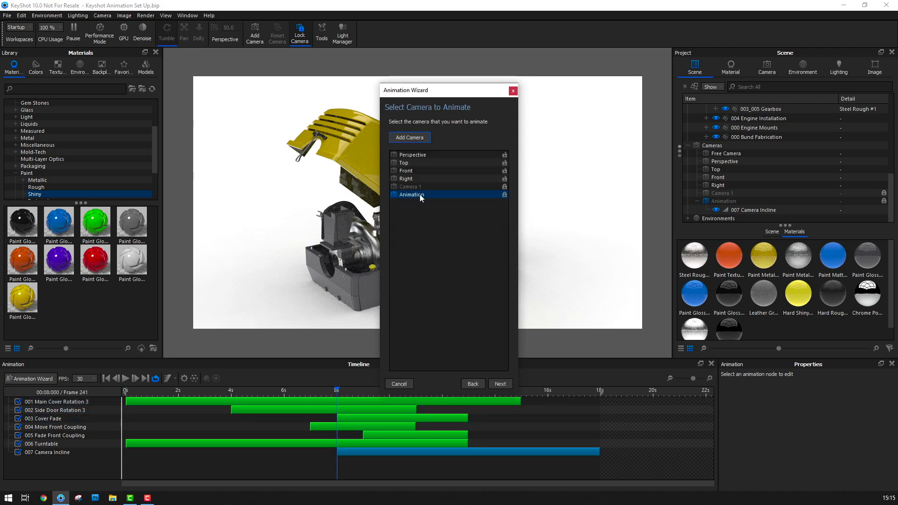
{"action": "left_click", "coordinate": [500, 385]}
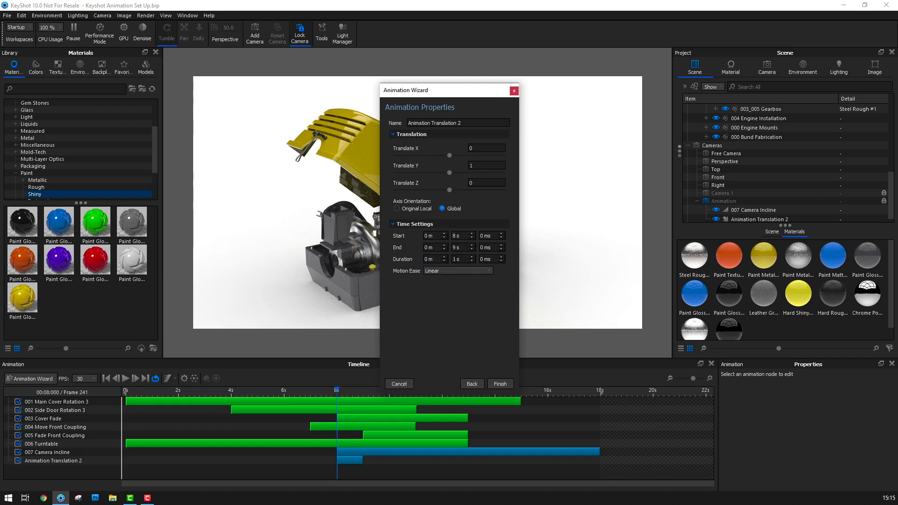
Set the camera translation's duration to 10 s and move the wizard window clear of the model
{"action": "left_click", "coordinate": [455, 260]}
{"action": "type", "text": "0"}
{"action": "key", "text": "Return"}
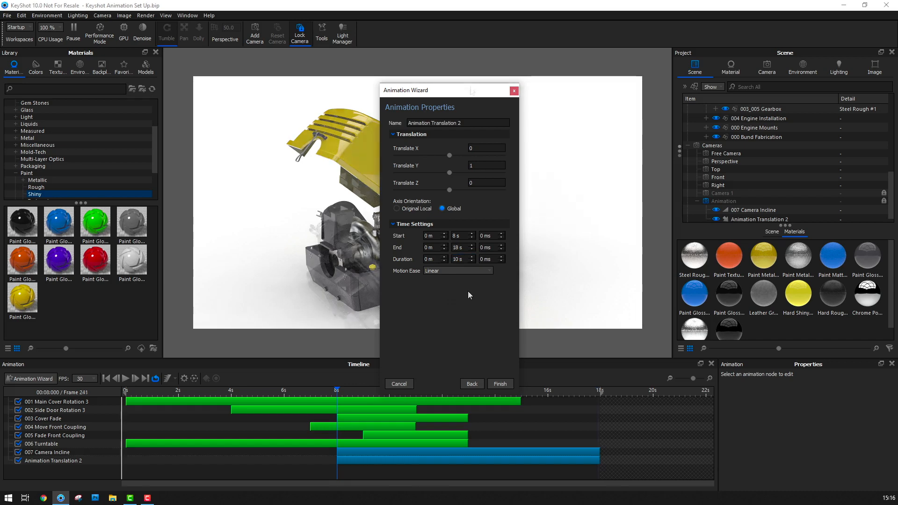
{"action": "left_click_drag", "start_coordinate": [469, 91], "coordinate": [163, 76]}
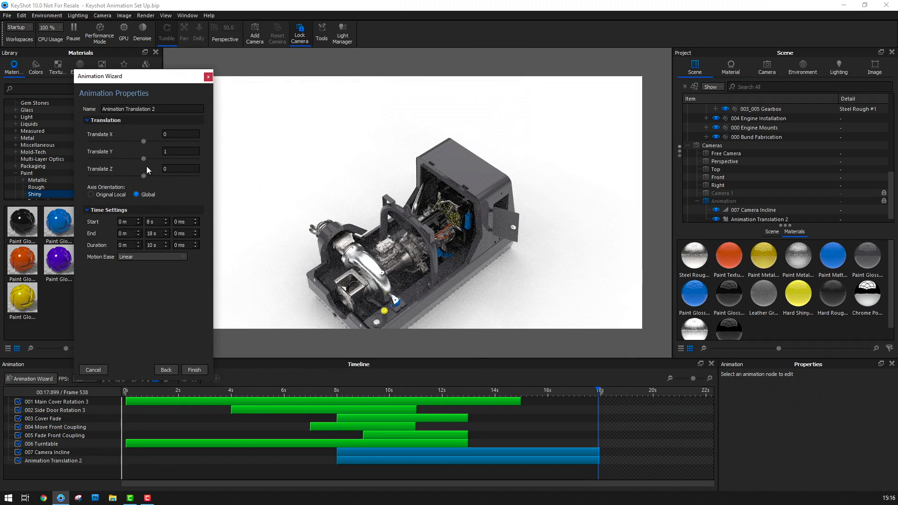
Try Translate Y values of -300, about -581 and about -505 for the camera translation
{"action": "mouse_move", "coordinate": [145, 161]}
{"action": "left_mouse_down"}
{"action": "mouse_move", "coordinate": [120, 161]}
{"action": "mouse_move", "coordinate": [134, 162]}
{"action": "left_mouse_up"}
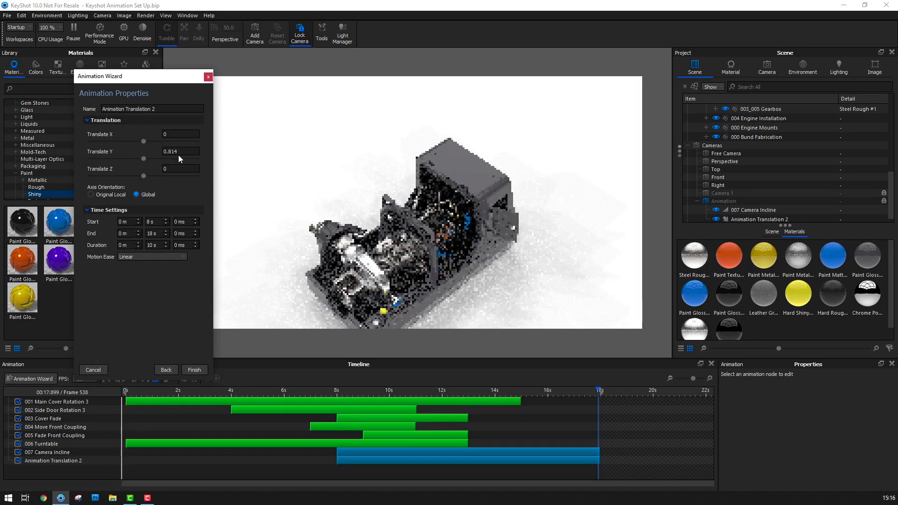
{"action": "left_click", "coordinate": [181, 151]}
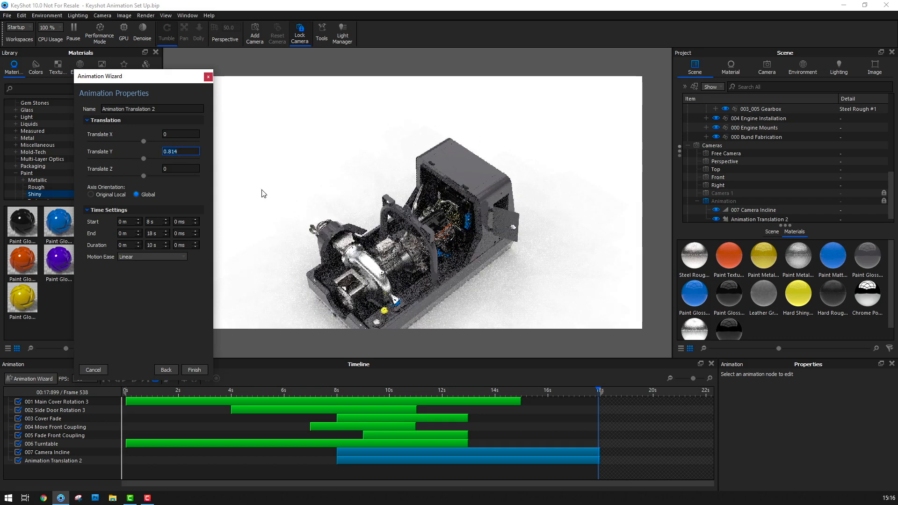
{"action": "type", "text": "-"}
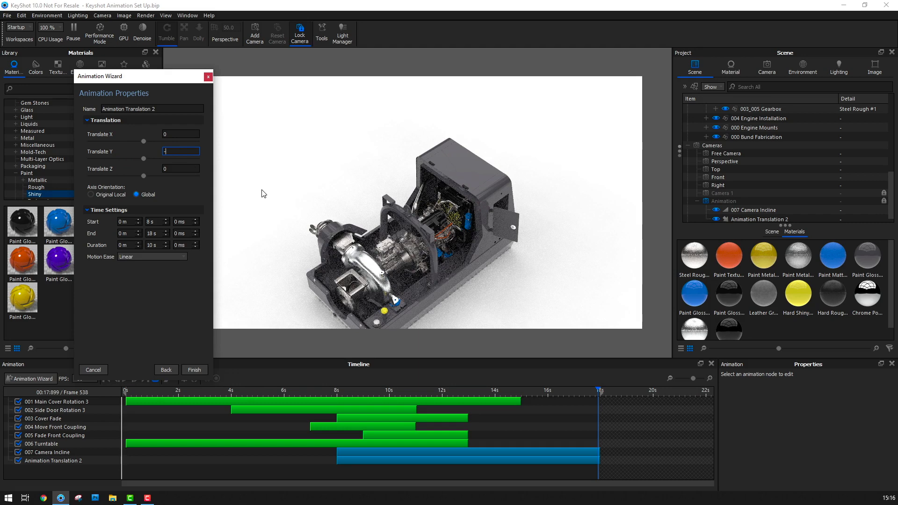
{"action": "type", "text": "300"}
{"action": "key", "text": "Return"}
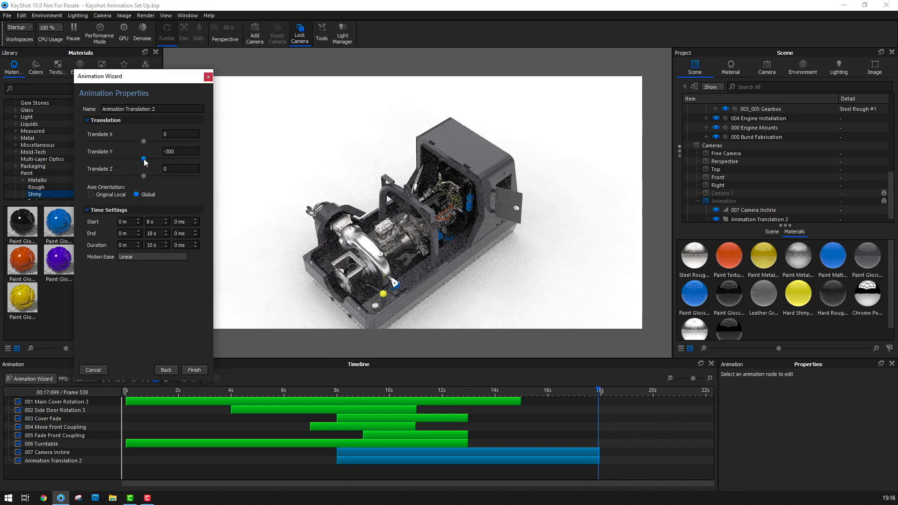
{"action": "left_click_drag", "start_coordinate": [136, 161], "coordinate": [95, 166]}
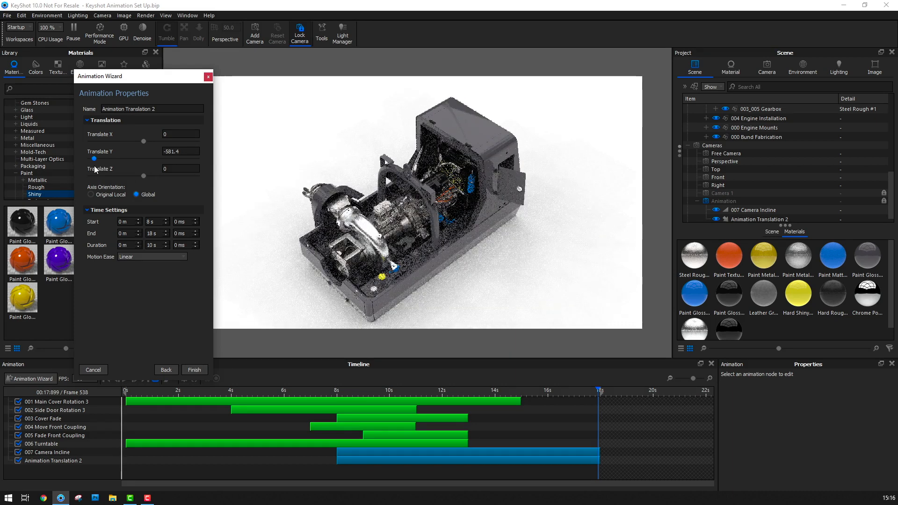
{"action": "left_click_drag", "start_coordinate": [95, 169], "coordinate": [108, 164]}
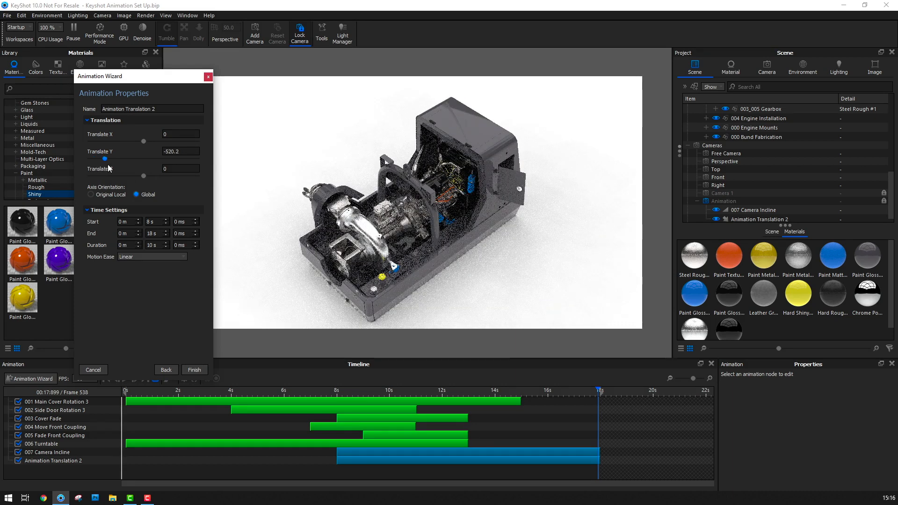
Set the camera's Translate Y to -670 and finish the translation animation
{"action": "double_click", "coordinate": [181, 150]}
{"action": "type", "text": "-670"}
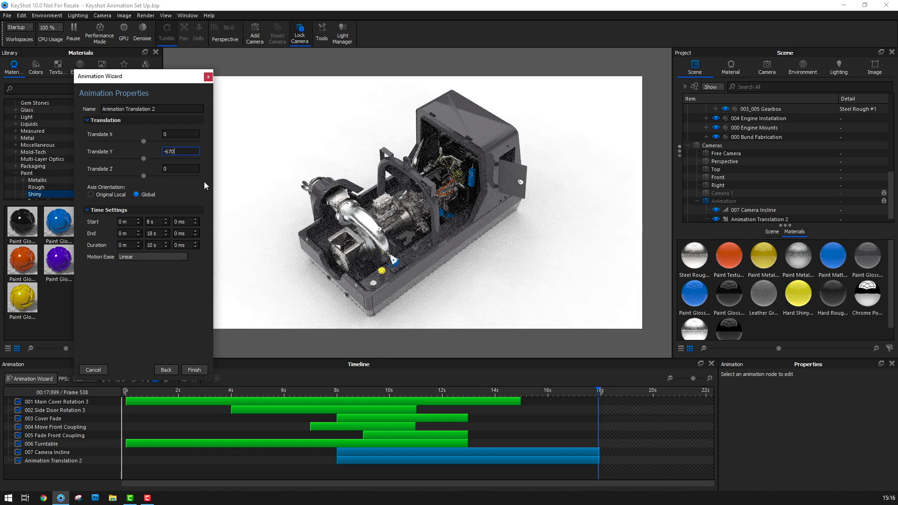
{"action": "left_click", "coordinate": [194, 369]}
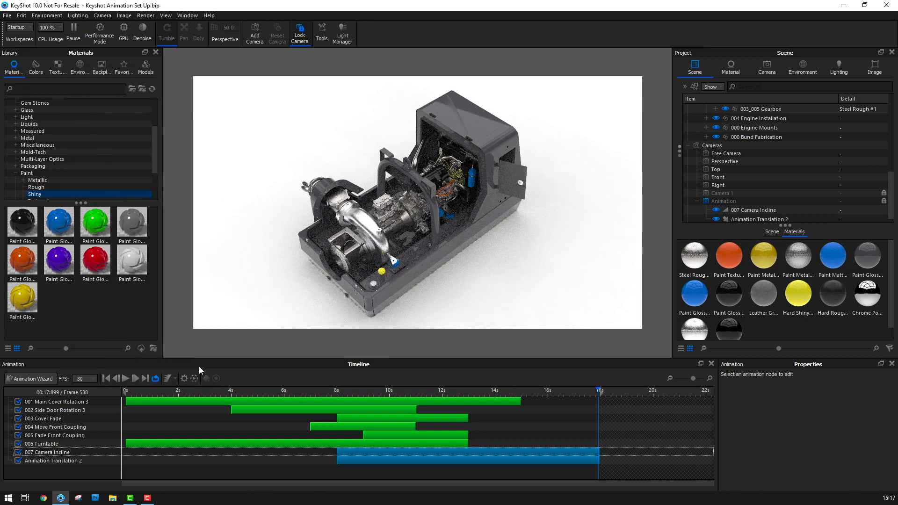
Rename the camera translation animation as 008 Camera Translate
{"action": "left_click", "coordinate": [72, 461]}
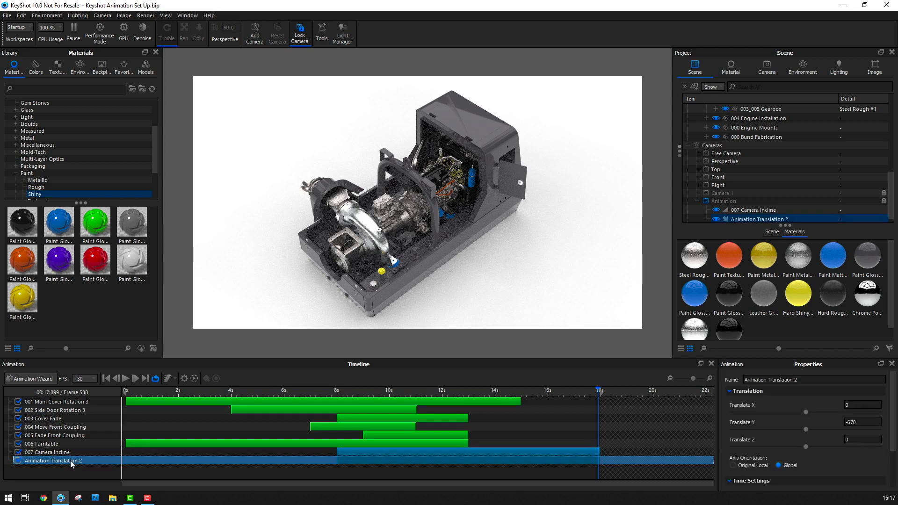
{"action": "double_click", "coordinate": [71, 461]}
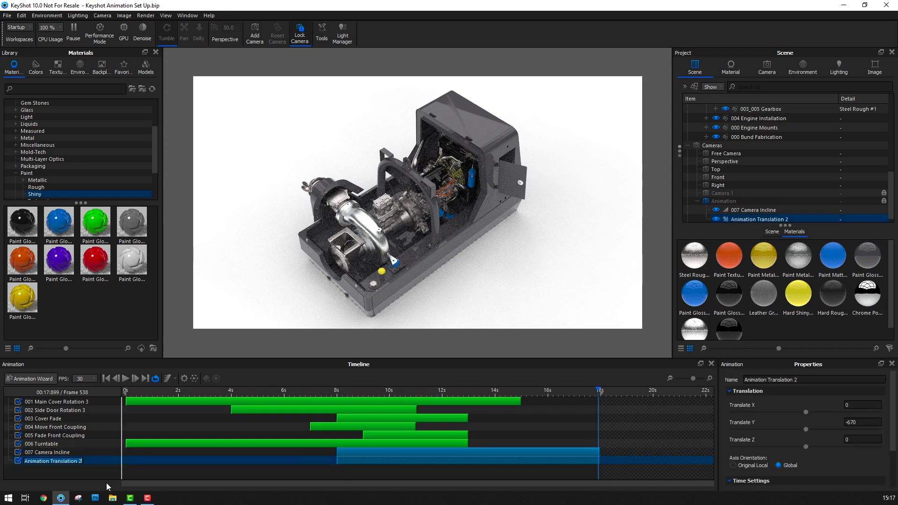
{"action": "type", "text": "008 Camera Translat"}
{"action": "type", "text": "e"}
{"action": "key", "text": "Return"}
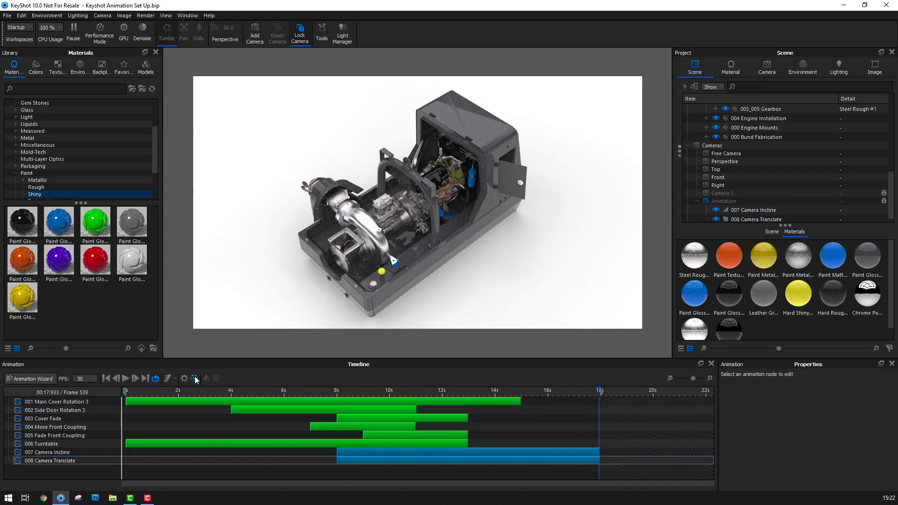
Generate a preview of the whole animation, play it and scrub through to its final frame
{"action": "left_click", "coordinate": [195, 379]}
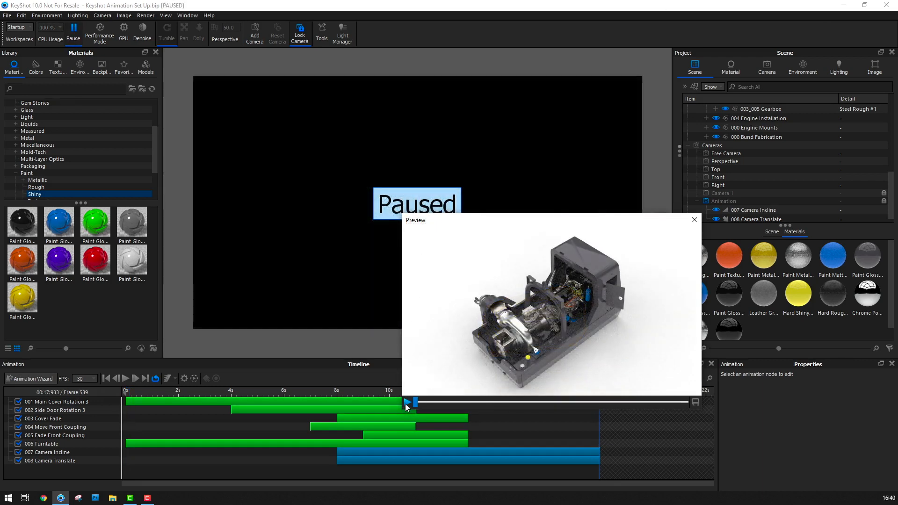
{"action": "left_click", "coordinate": [407, 402]}
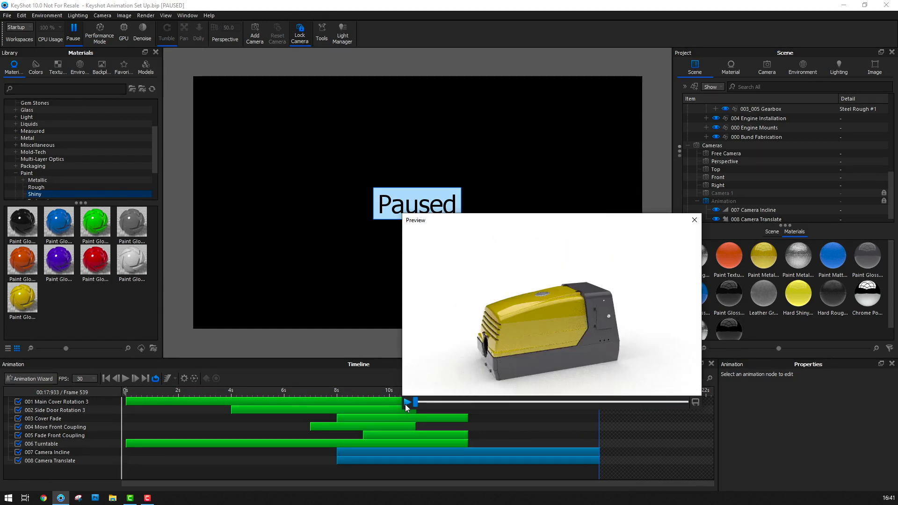
{"action": "left_click_drag", "start_coordinate": [416, 403], "coordinate": [687, 409]}
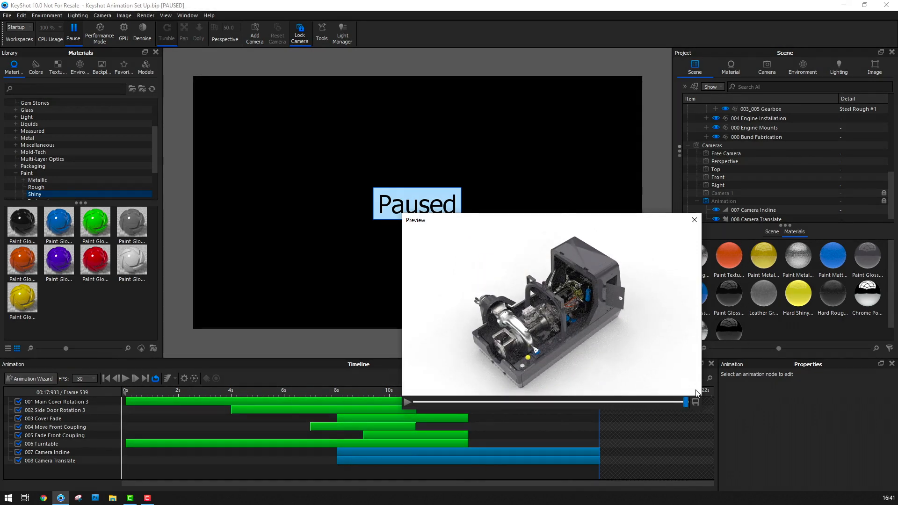
{"action": "left_click", "coordinate": [696, 403]}
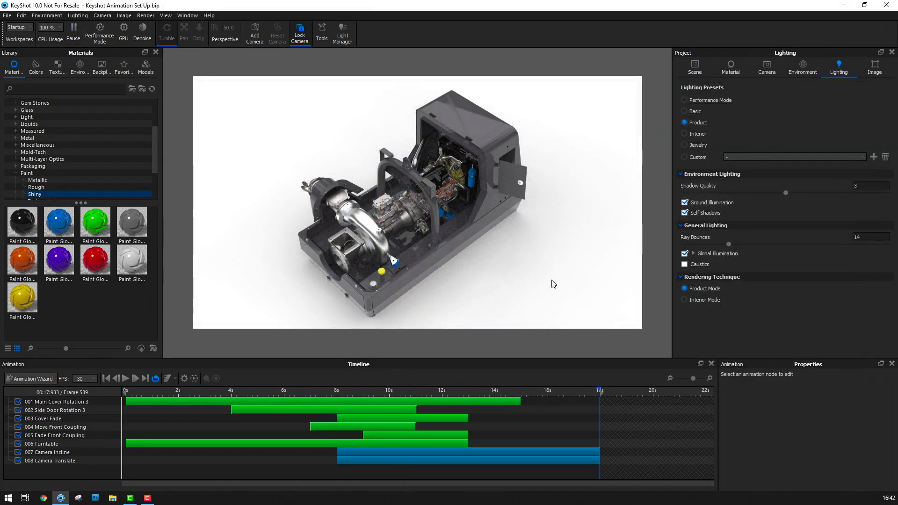
Open the render settings for animation output and set the time range to Work Area
{"action": "left_click", "coordinate": [145, 16]}
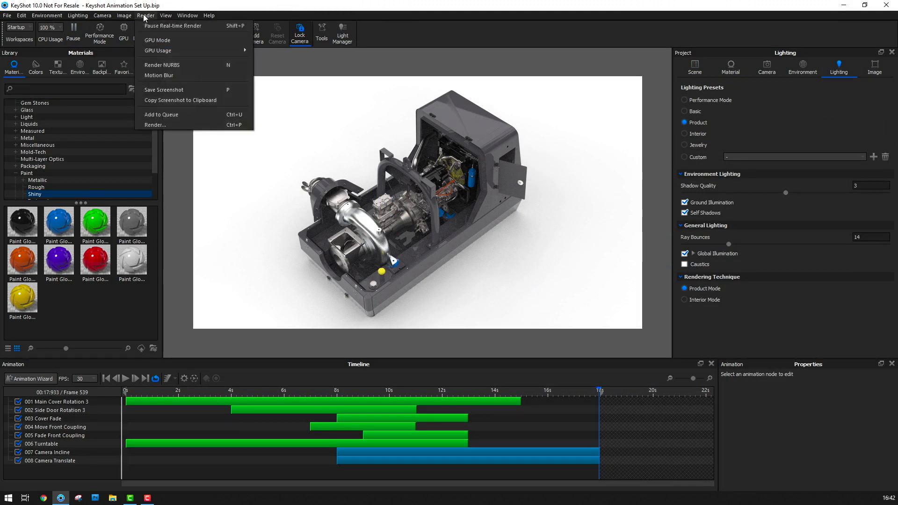
{"action": "left_click", "coordinate": [184, 125]}
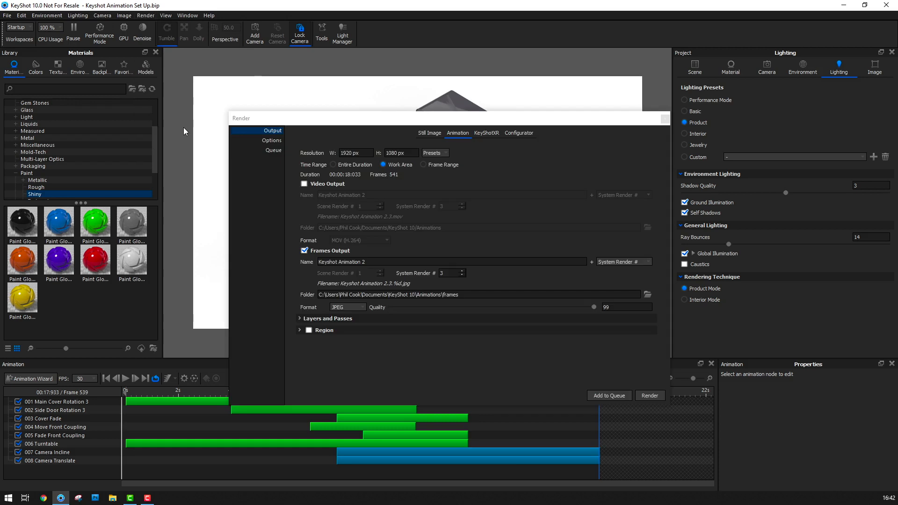
{"action": "left_click", "coordinate": [460, 132]}
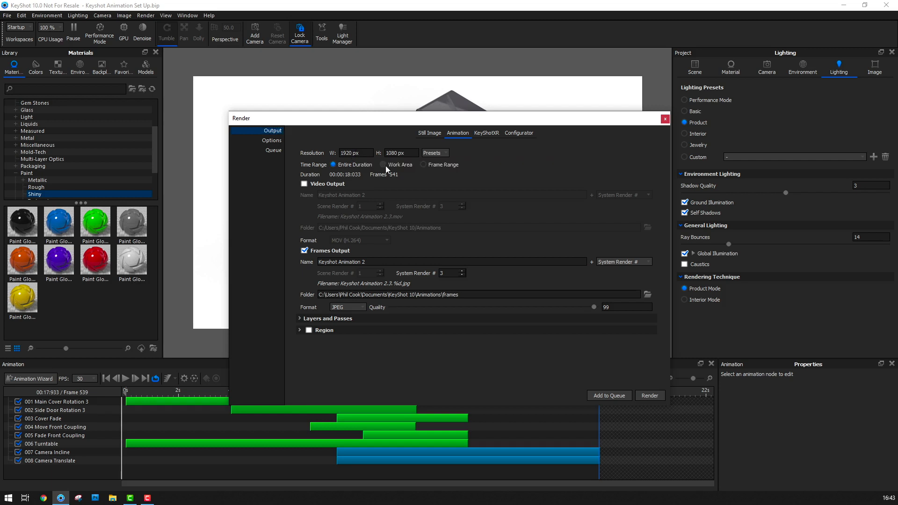
{"action": "left_click", "coordinate": [386, 167]}
{"action": "left_click_drag", "start_coordinate": [463, 122], "coordinate": [485, 77]}
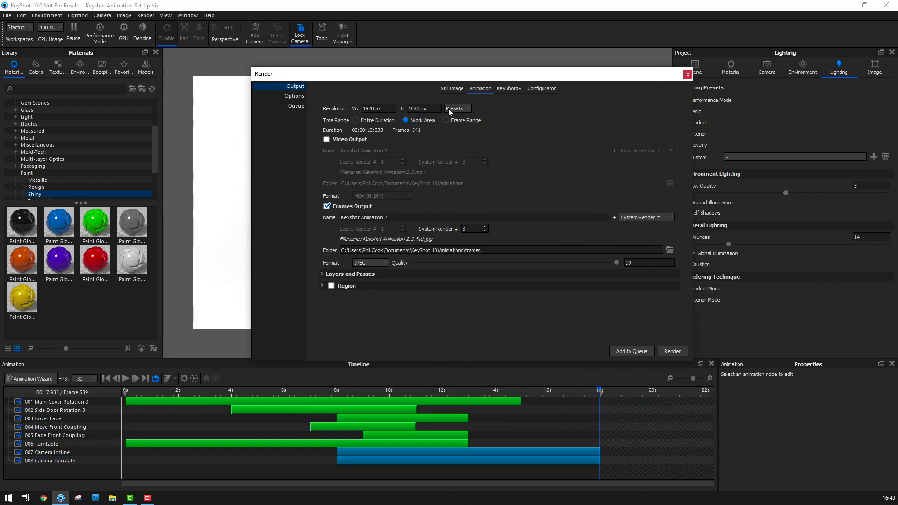
{"action": "left_click", "coordinate": [405, 120]}
Output the animation as JPEG frames without video output and add it to the render queue
{"action": "left_click", "coordinate": [326, 139]}
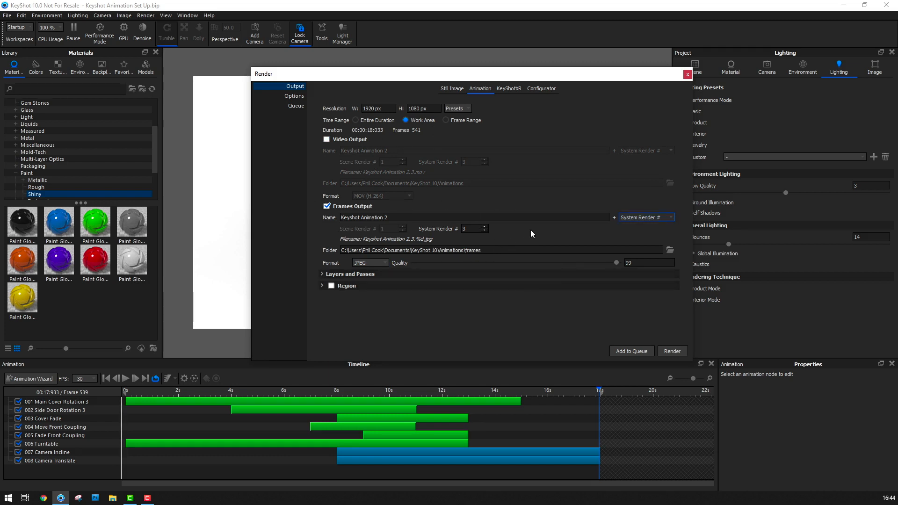
{"action": "left_click", "coordinate": [384, 264]}
{"action": "left_click", "coordinate": [385, 261]}
{"action": "left_click", "coordinate": [619, 351]}
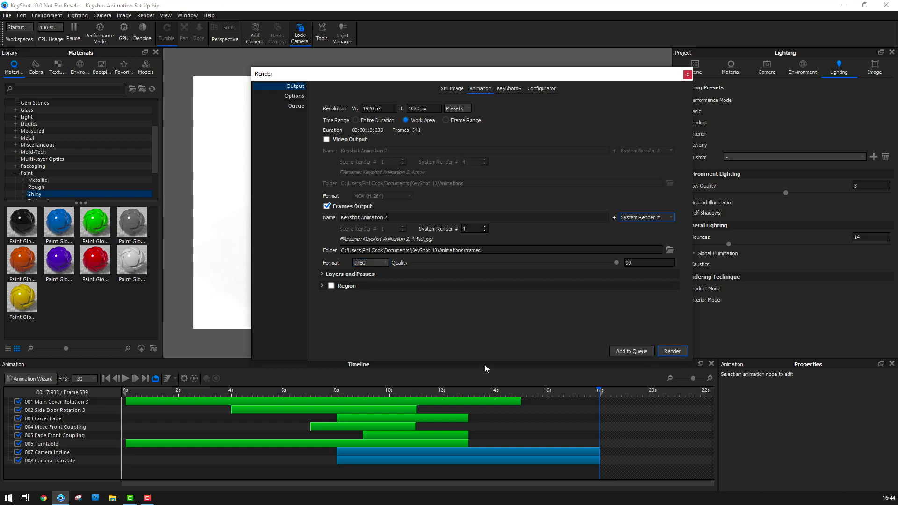